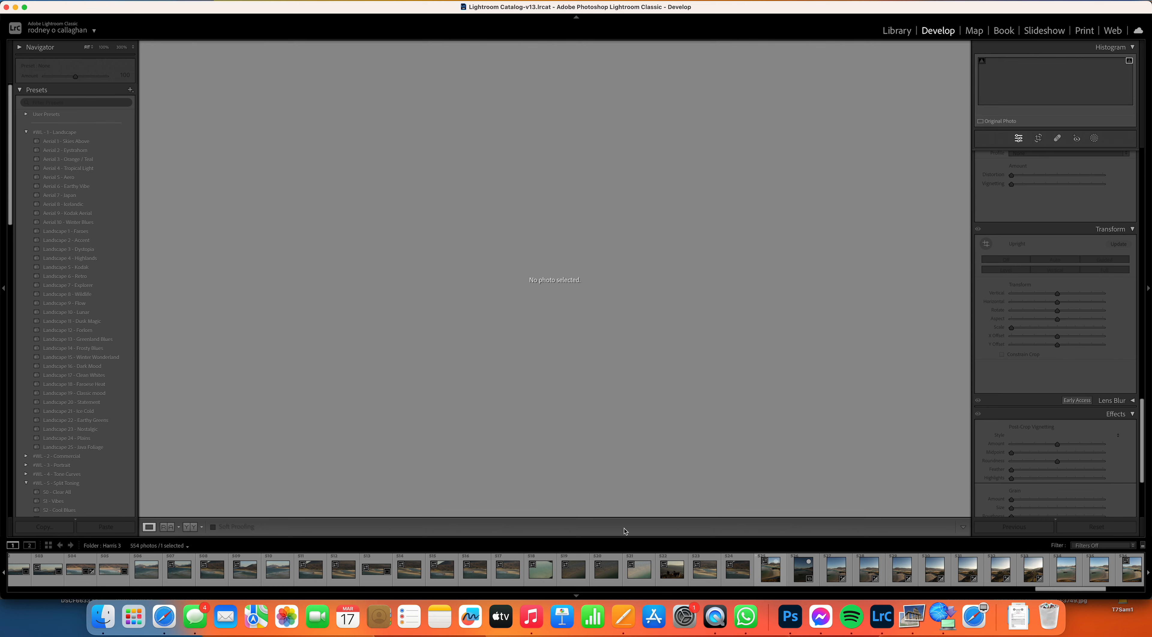
Step: Reset the develop settings of the vertical beach frames one after another, ending with the roadside frame DSCF8062
left_click(834, 573)
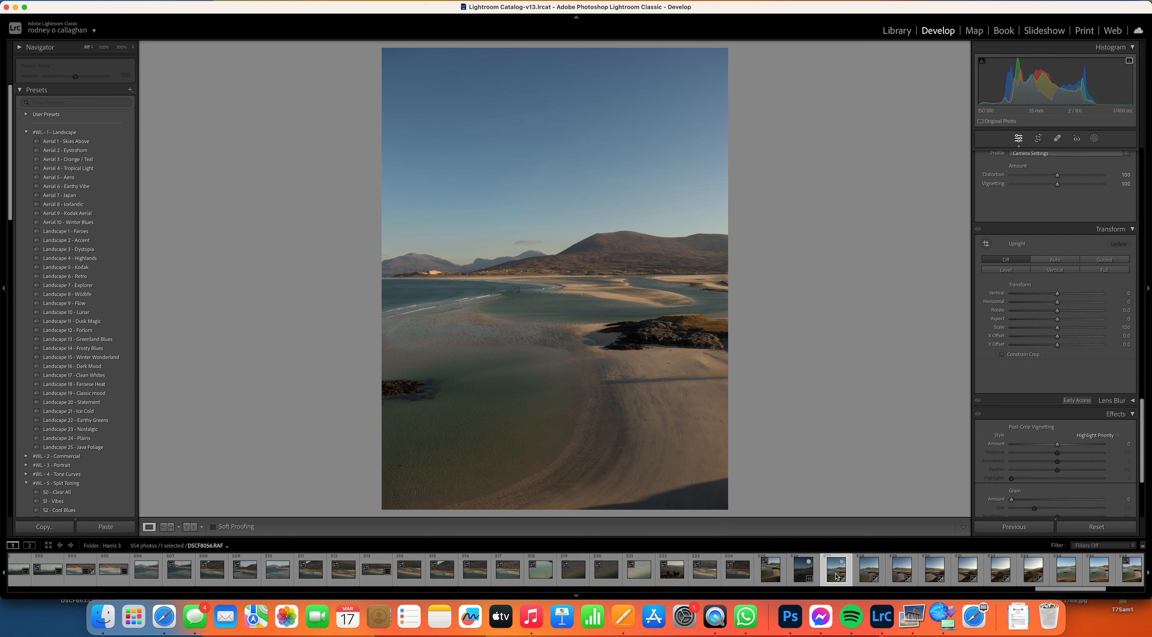
left_click(804, 570)
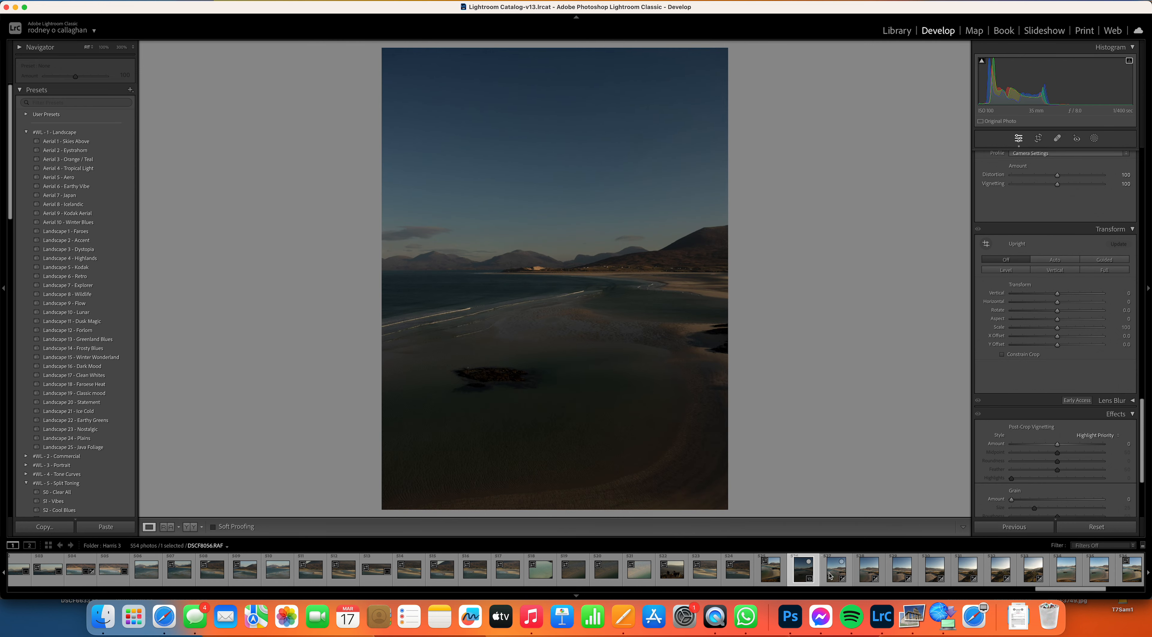
left_click(830, 576)
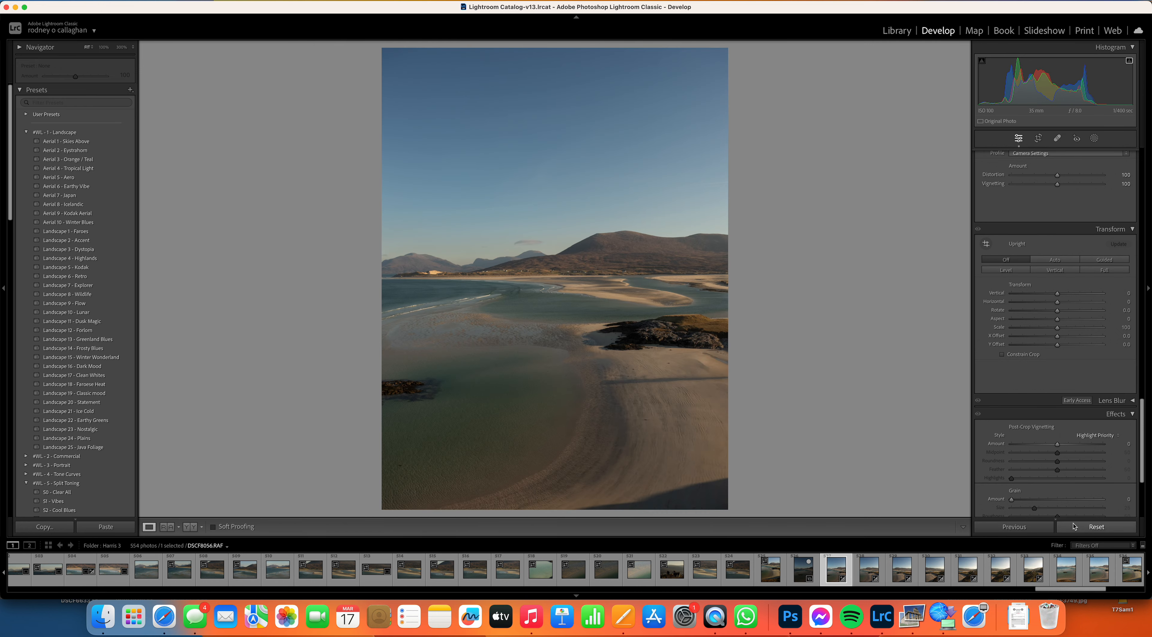
left_click(1073, 526)
left_click(877, 575)
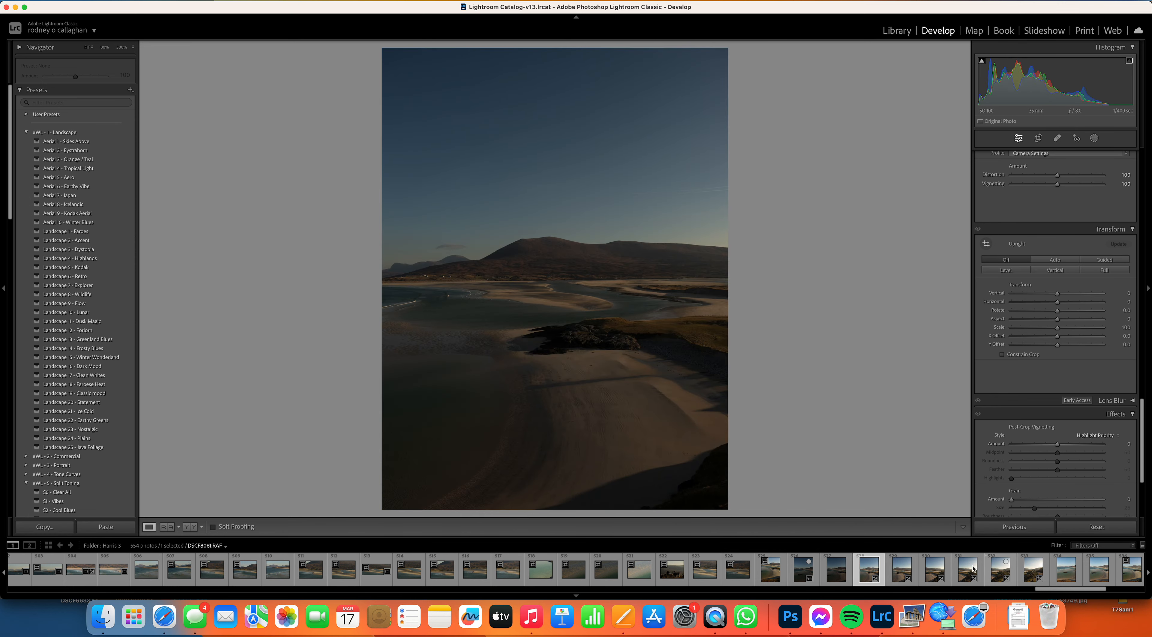
left_click(903, 576)
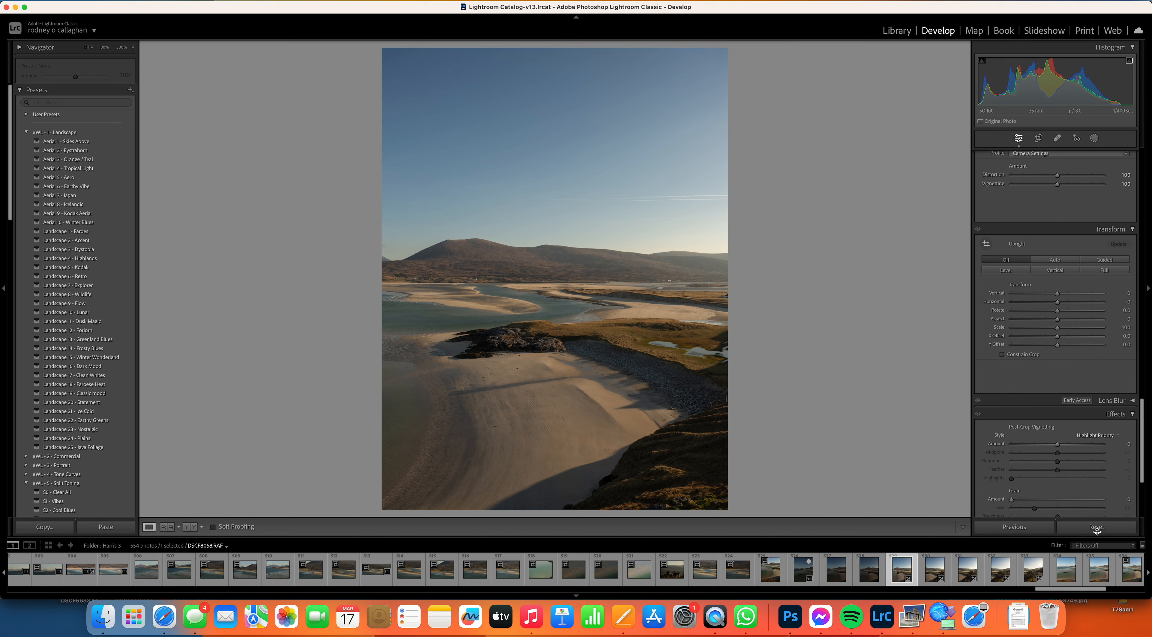
left_click(1096, 529)
key("Right")
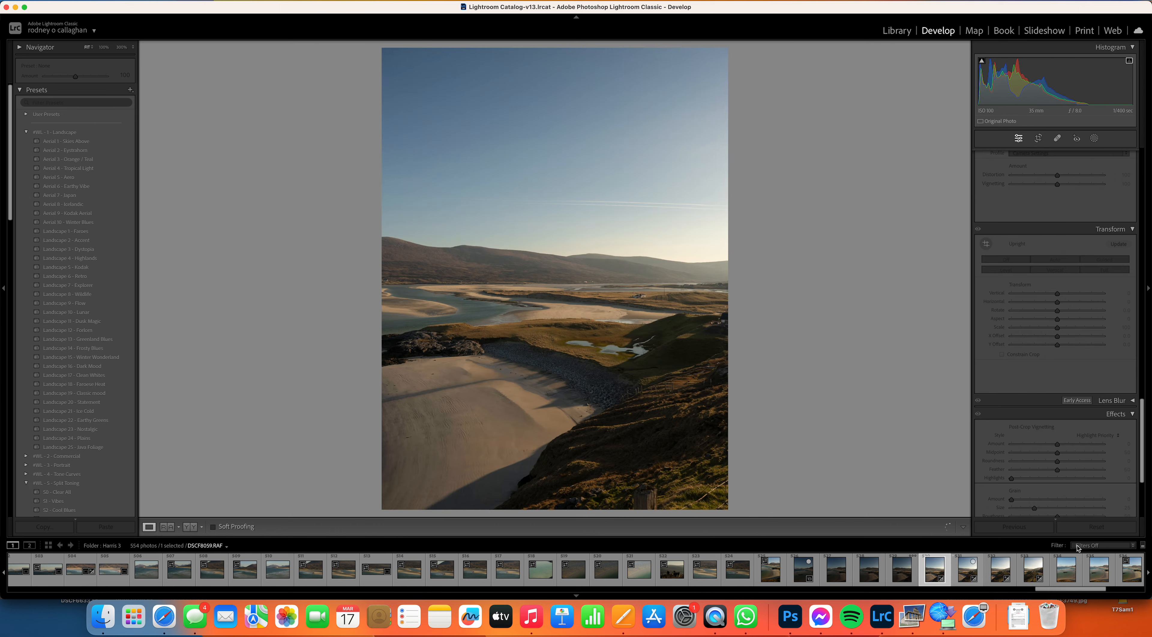
left_click(1096, 528)
left_click(971, 569)
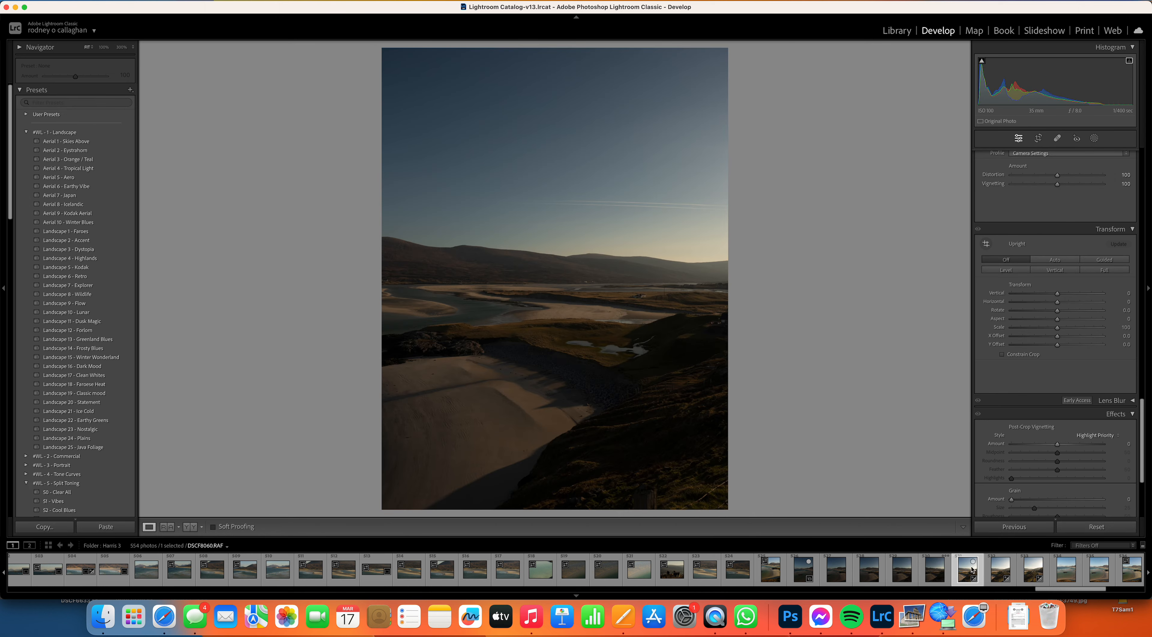
left_click(1095, 528)
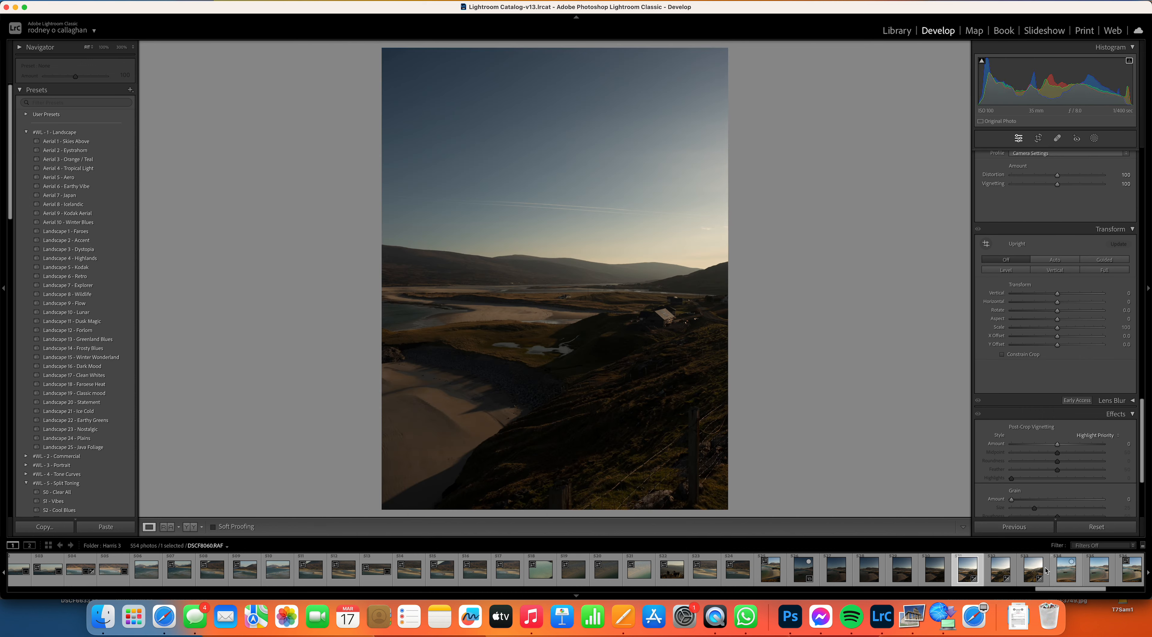
left_click(1003, 577)
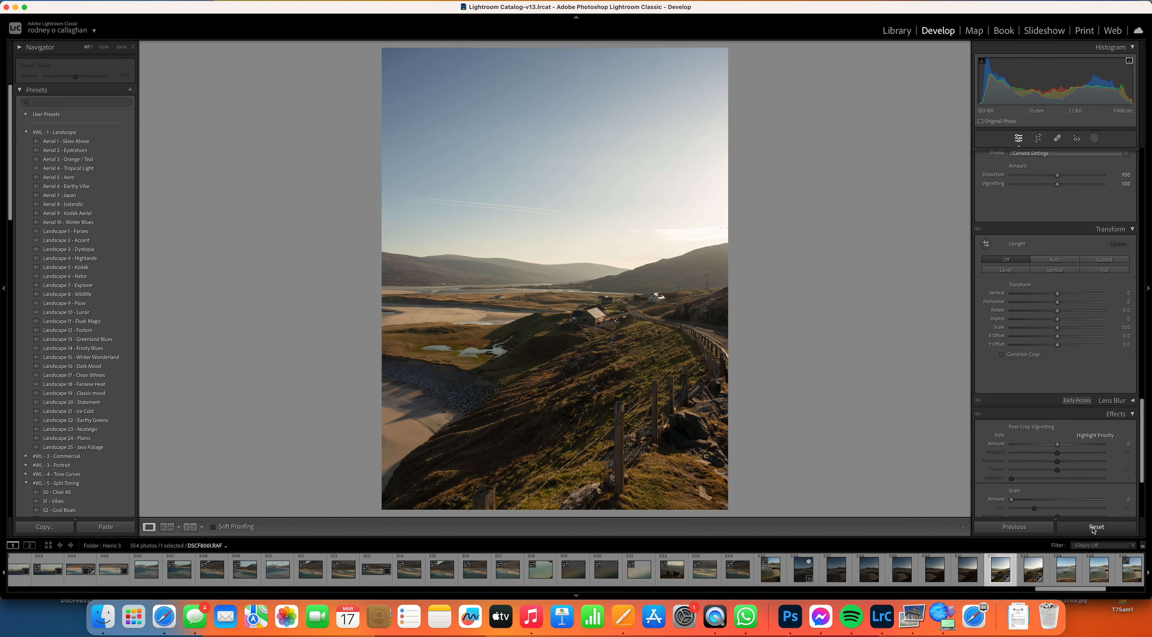
left_click(1096, 527)
left_click(1039, 572)
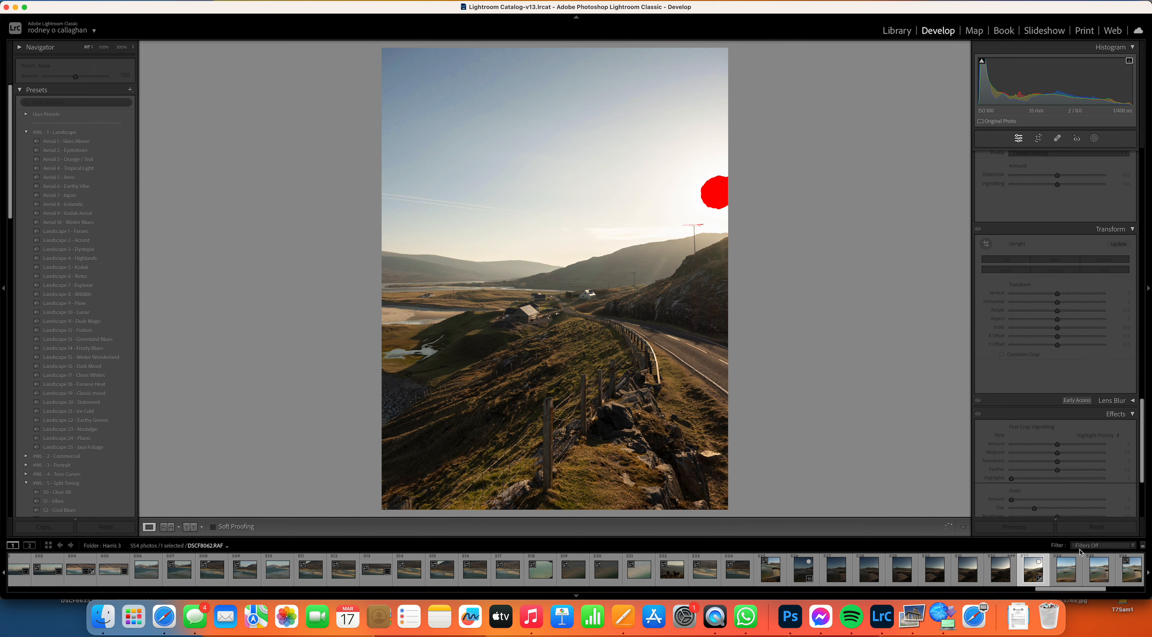
left_click(1095, 528)
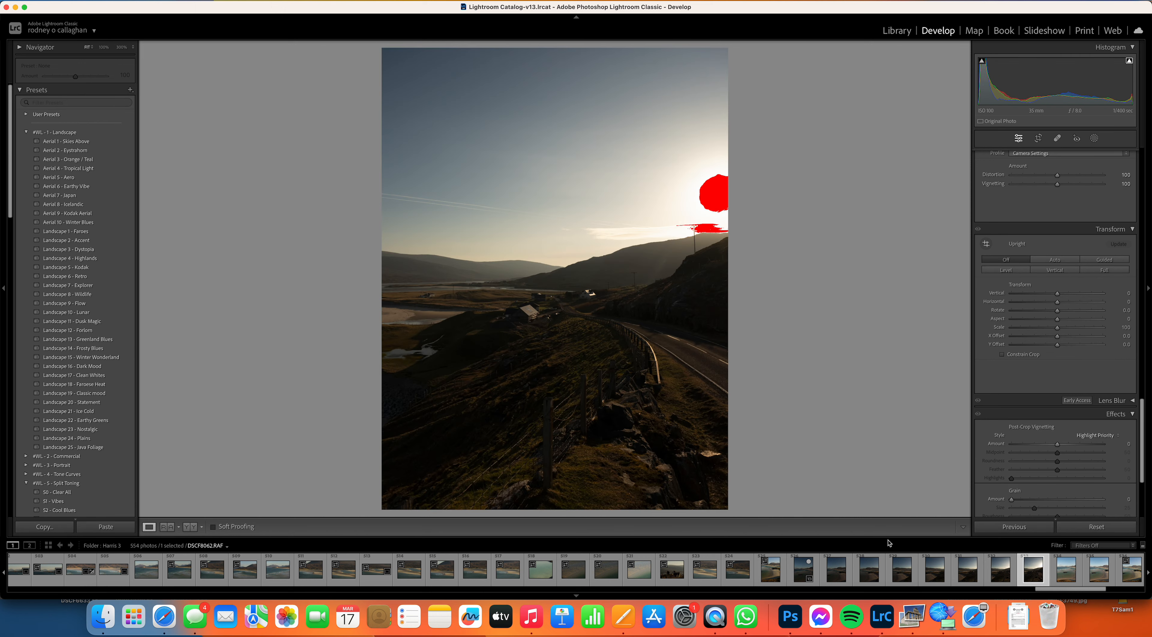
Step: View the horizontal sandbar shot DSCF8052, the wide stitched beach shot and the dark vertical frame of the bay
left_click(699, 579)
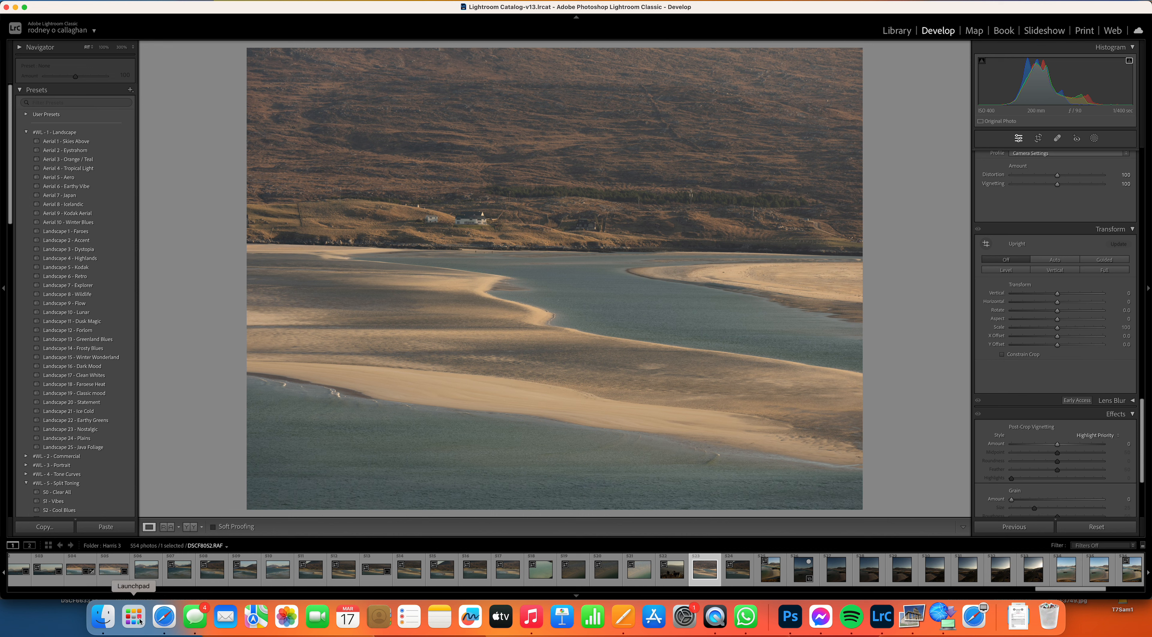
left_click(111, 573)
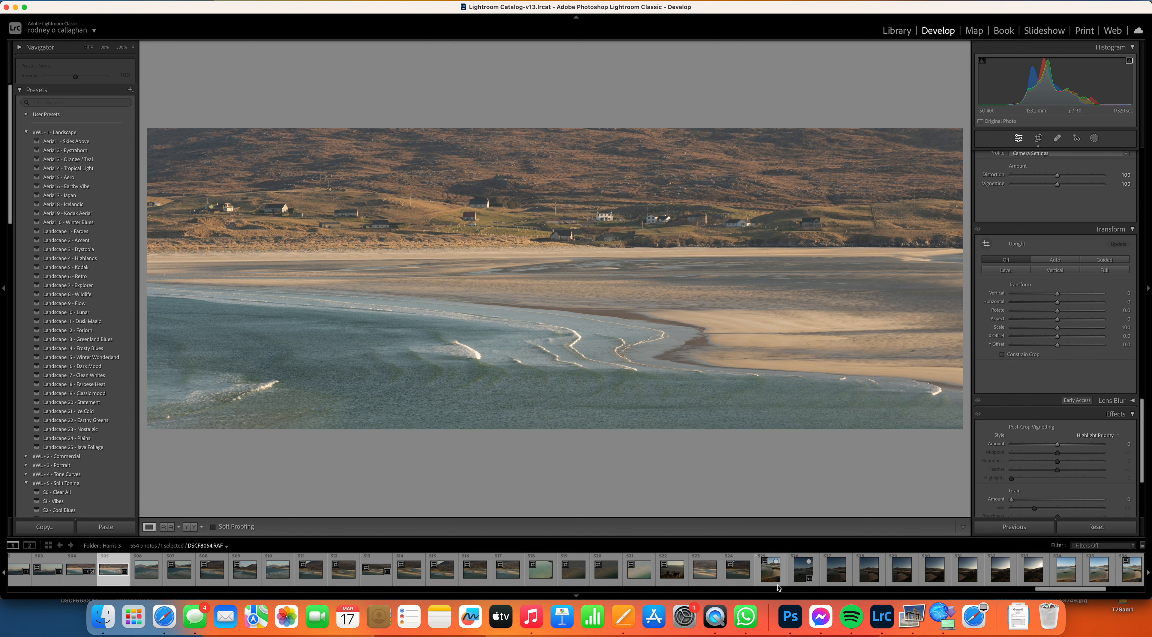
left_click(799, 580)
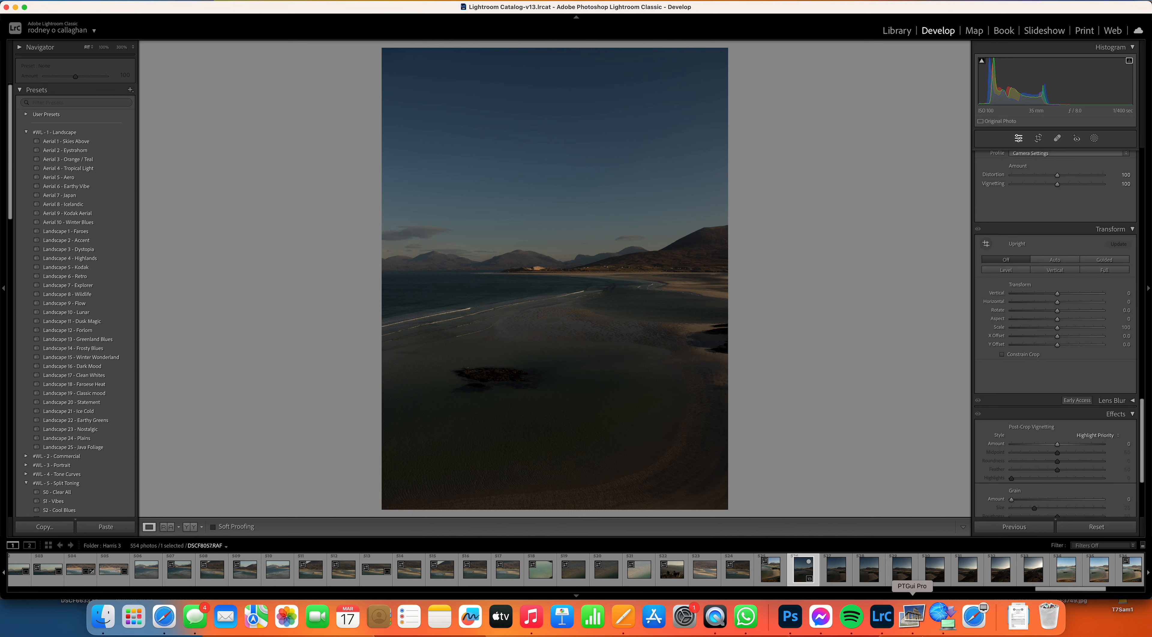
Step: On the roadside sun frame DSCF8062, lower the highlights, lift the shadows and raise the exposure slightly
left_click(1030, 579)
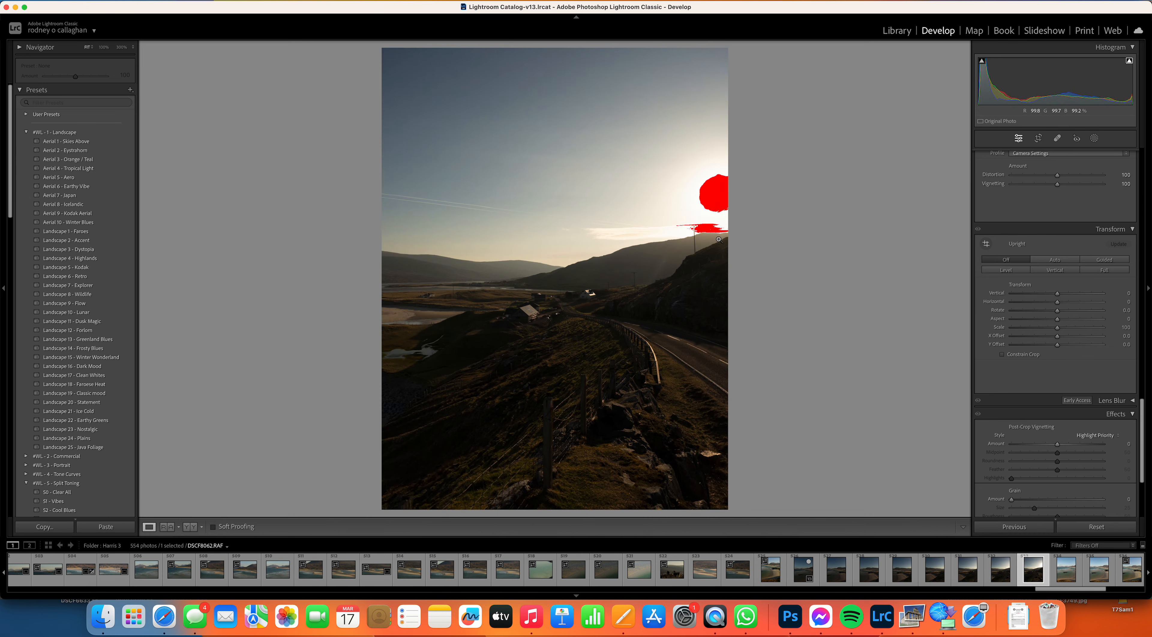
left_click_drag(1114, 79, 1091, 79)
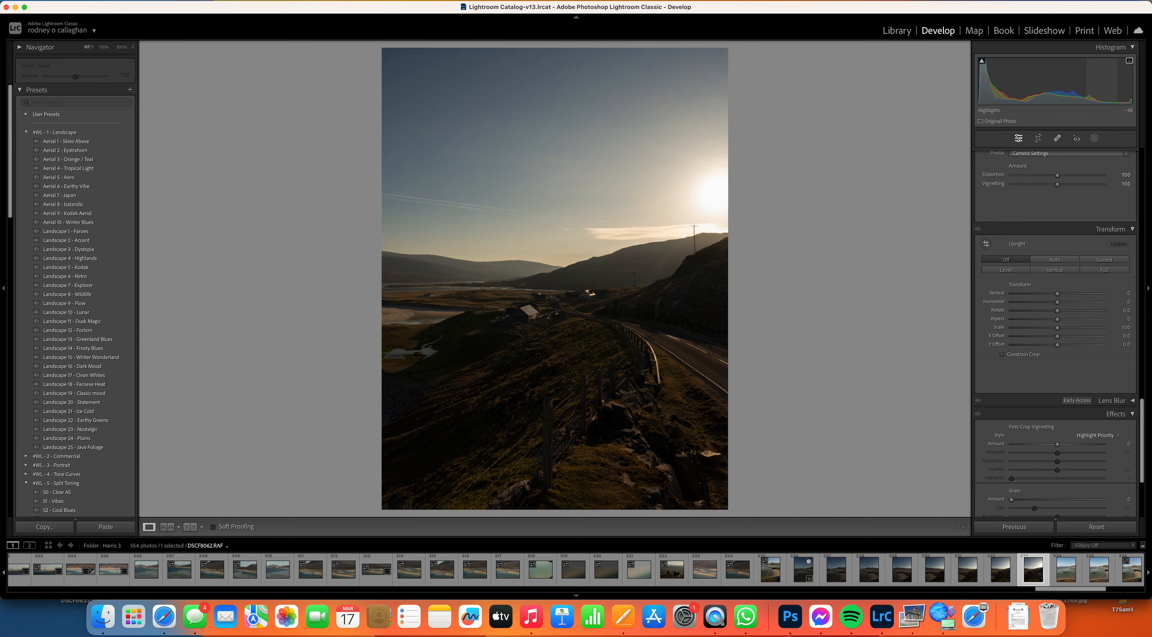
left_click_drag(1000, 82, 1029, 89)
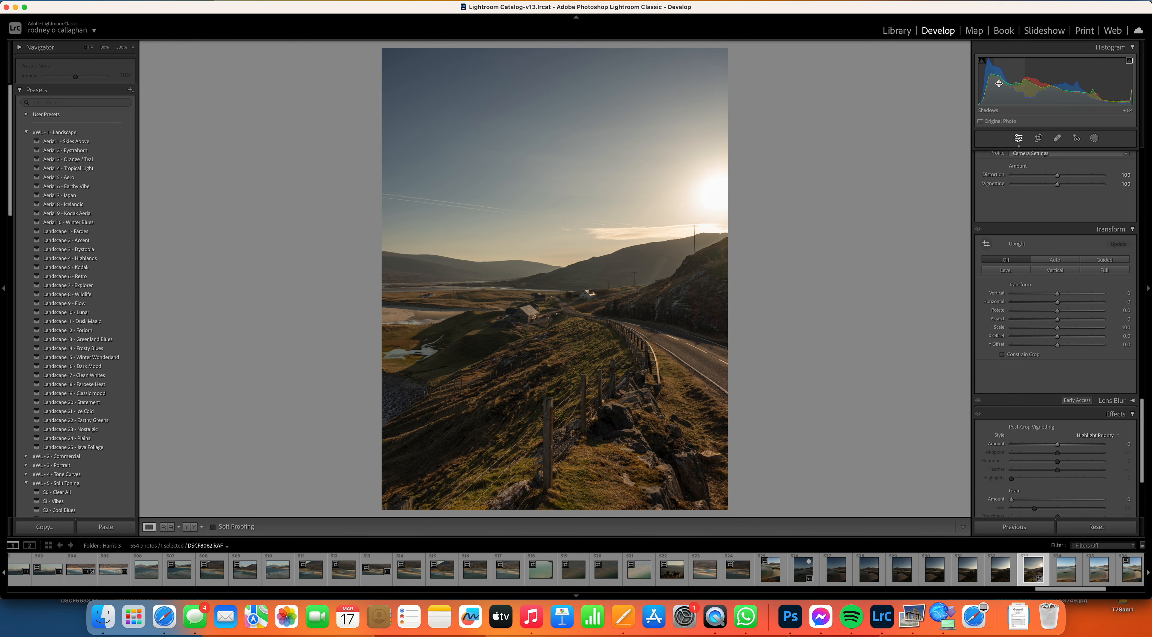
left_click_drag(1053, 87, 1058, 87)
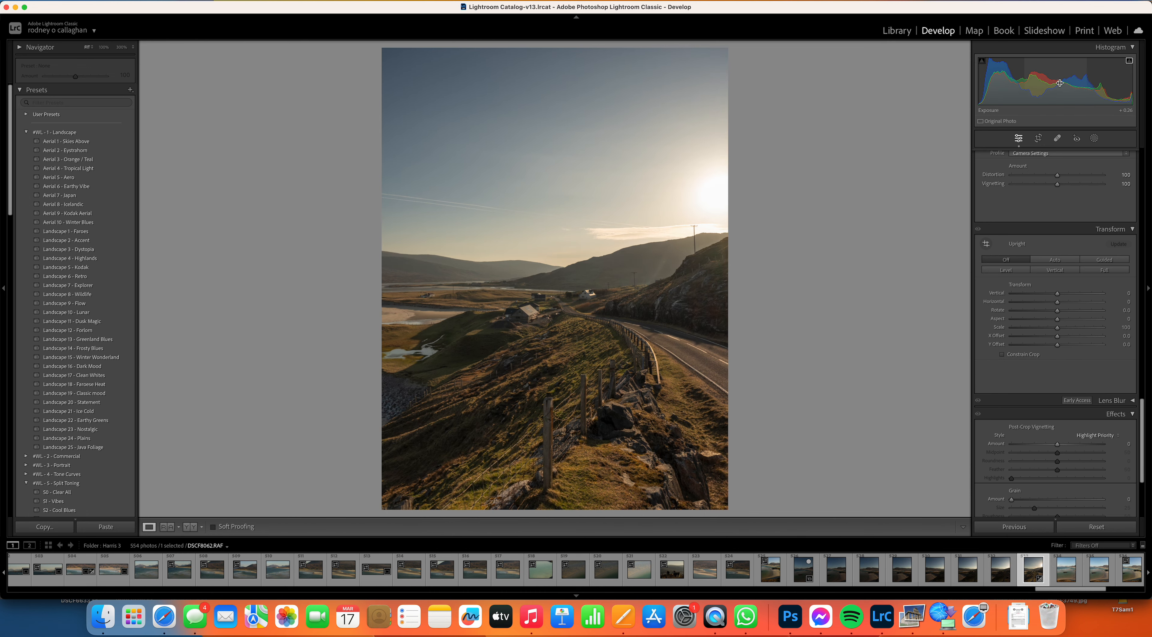
left_click_drag(1108, 72, 1096, 72)
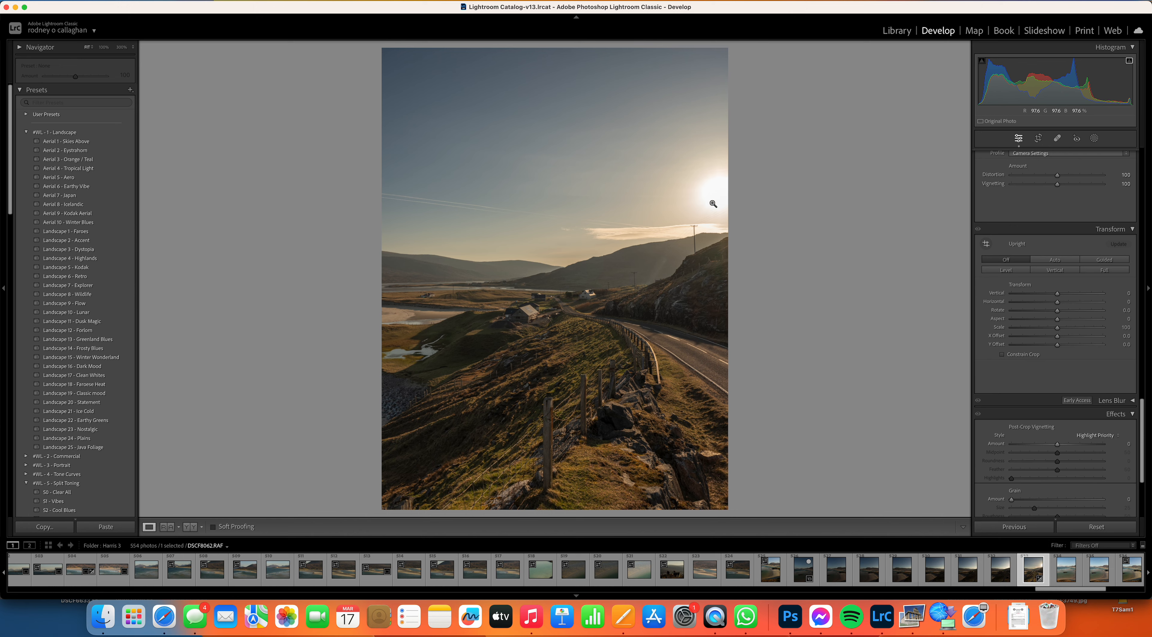
left_click_drag(1039, 86, 1046, 86)
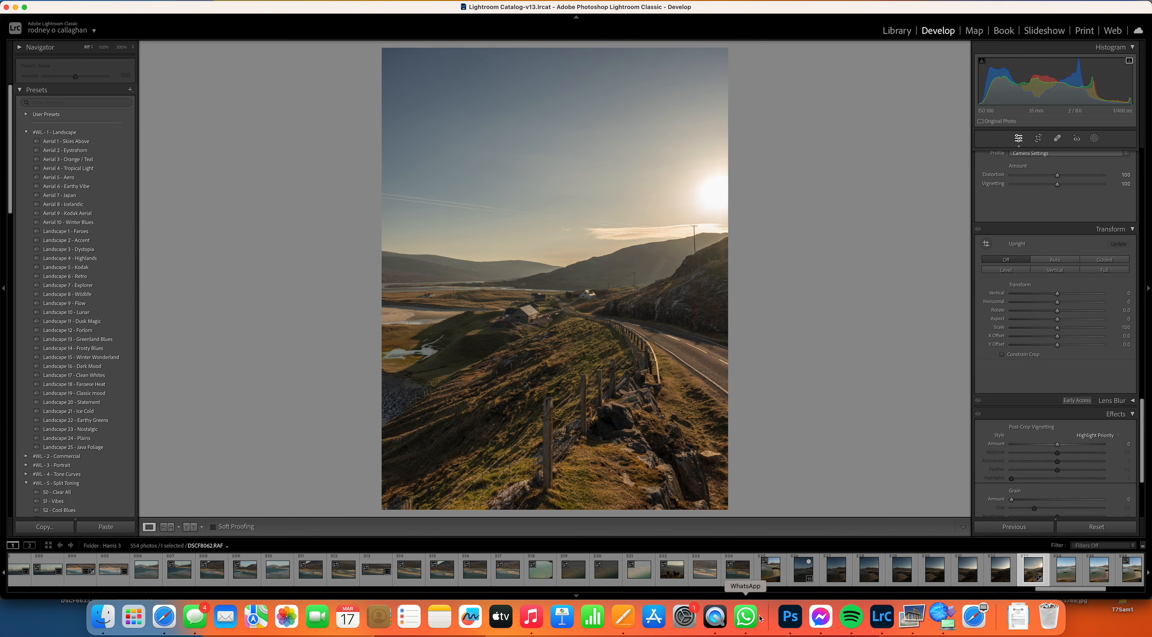
Step: Switch to Photoshop to view the finished beach panorama, and return to Lightroom Classic
left_click(790, 618)
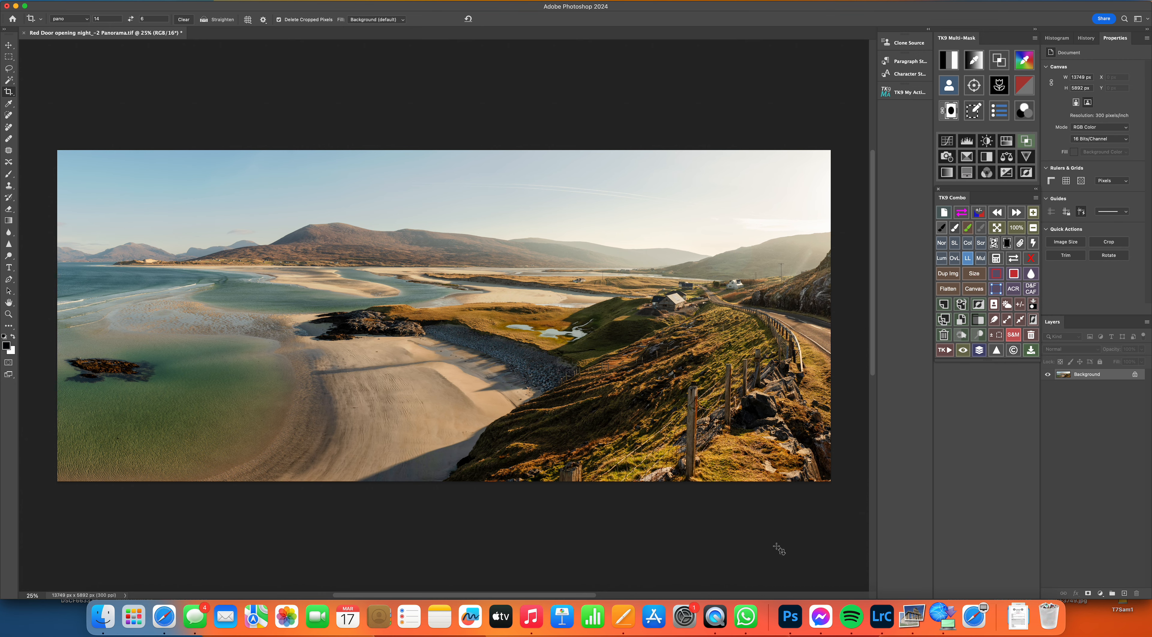
left_click(882, 619)
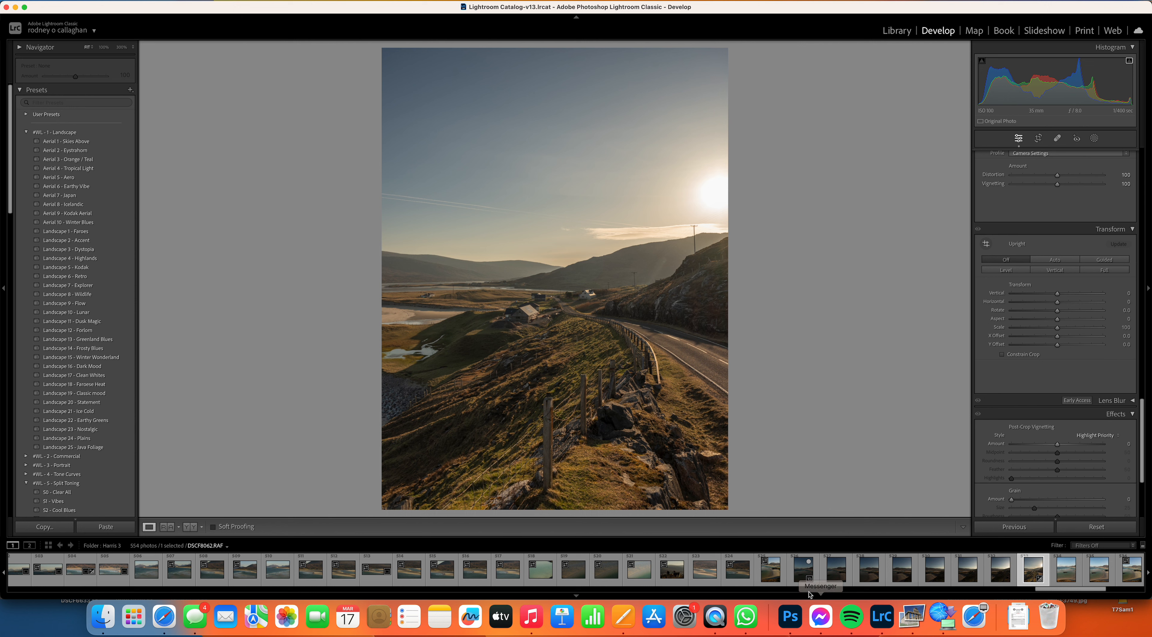
Step: Select the nine vertical panorama frames and synchronize the develop settings of DSCF8062 across them, leaving the default categories checked
left_click(803, 572, "shift")
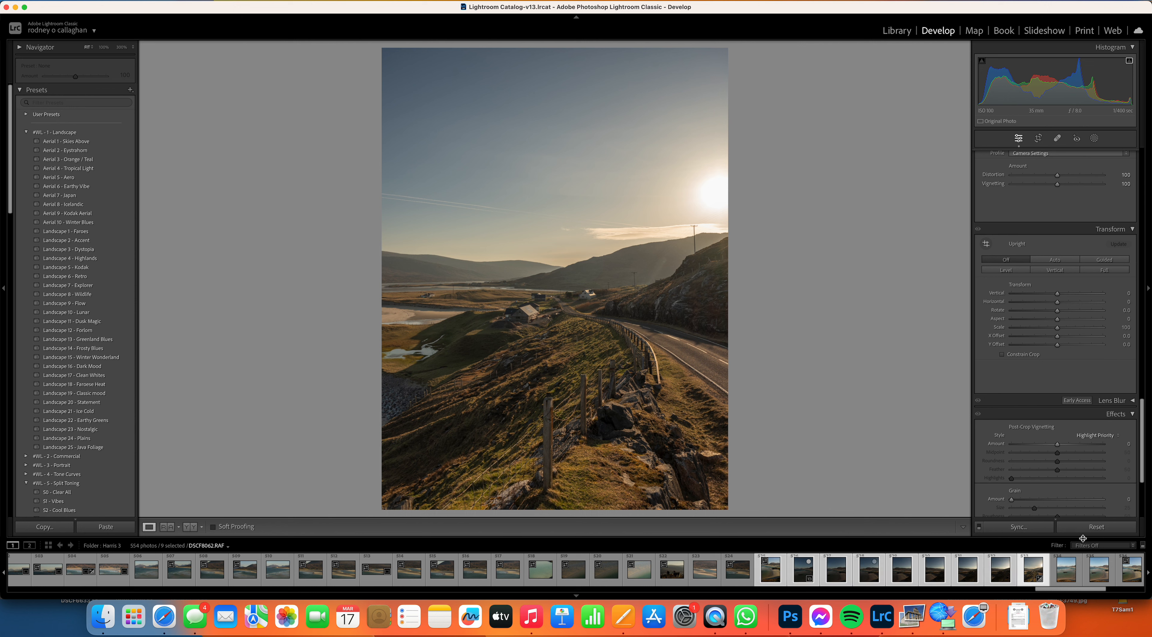
left_click(1028, 528)
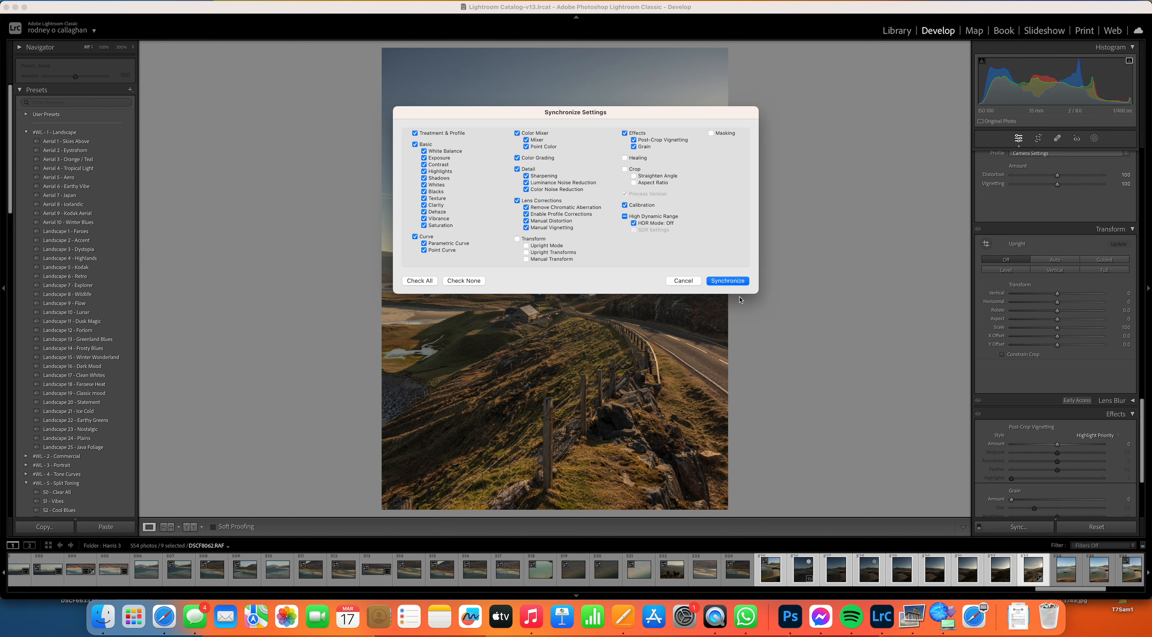
left_click(729, 281)
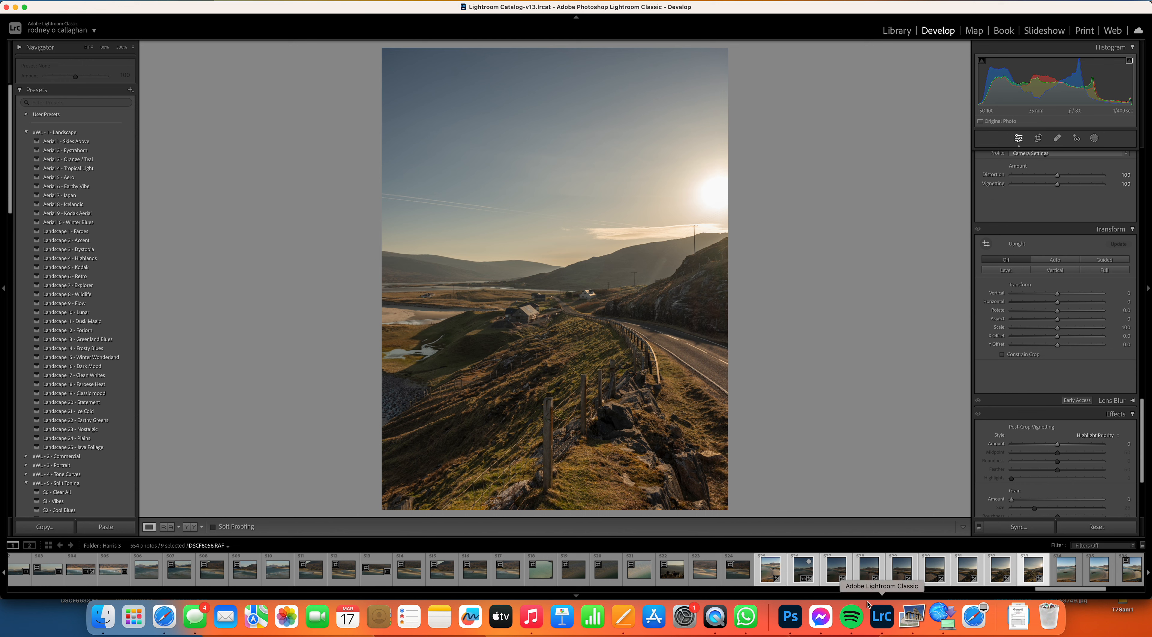
Step: Look at the Photo Merge option for the selected frames, view PTGui Pro's empty project, and return to Lightroom Classic
right_click(867, 573)
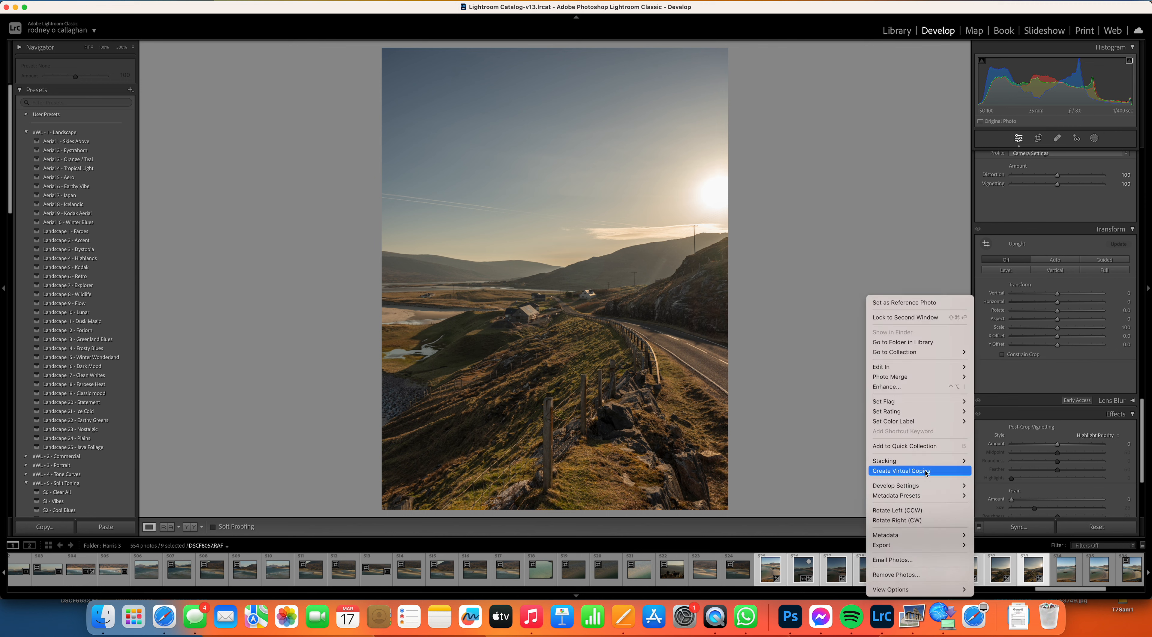
mouse_move(921, 377)
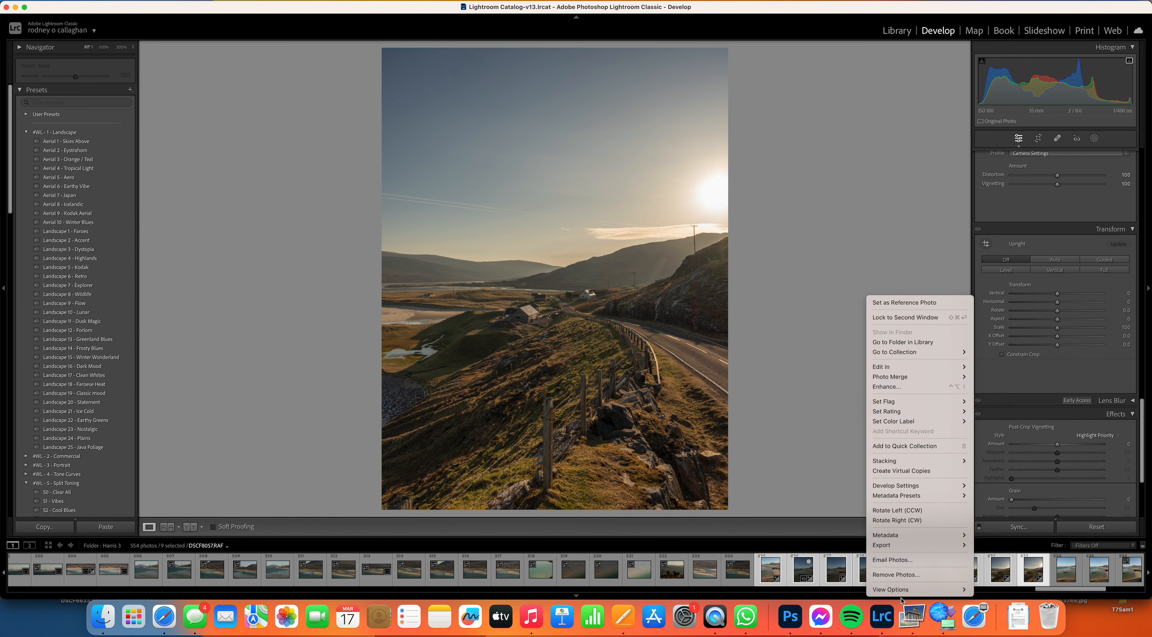
left_click(916, 621)
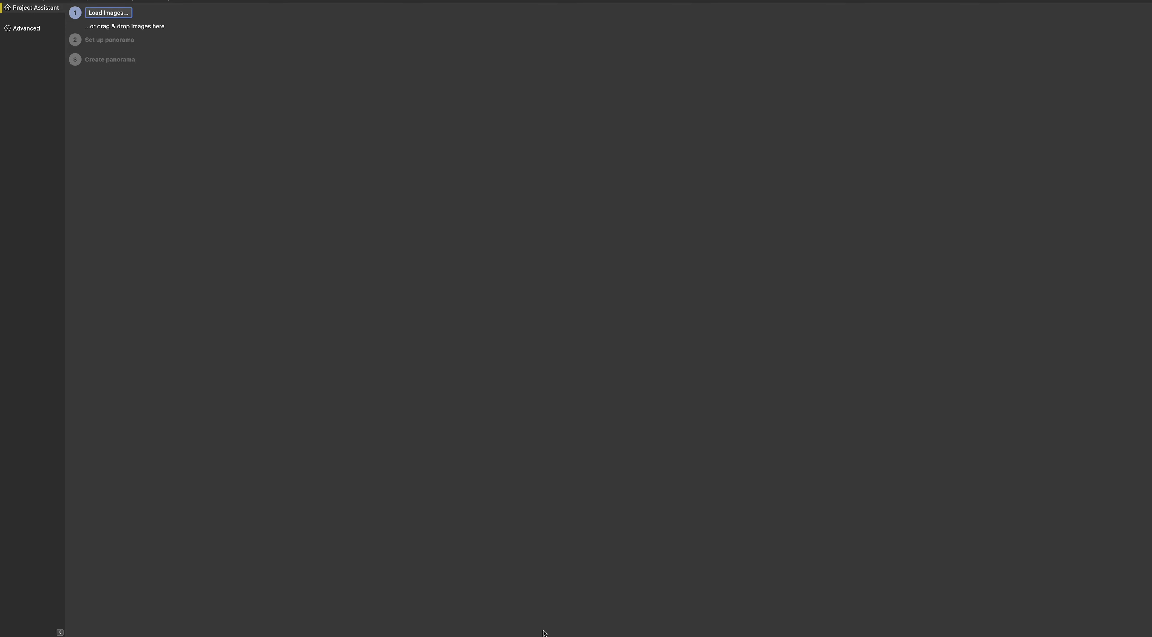
left_click(880, 620)
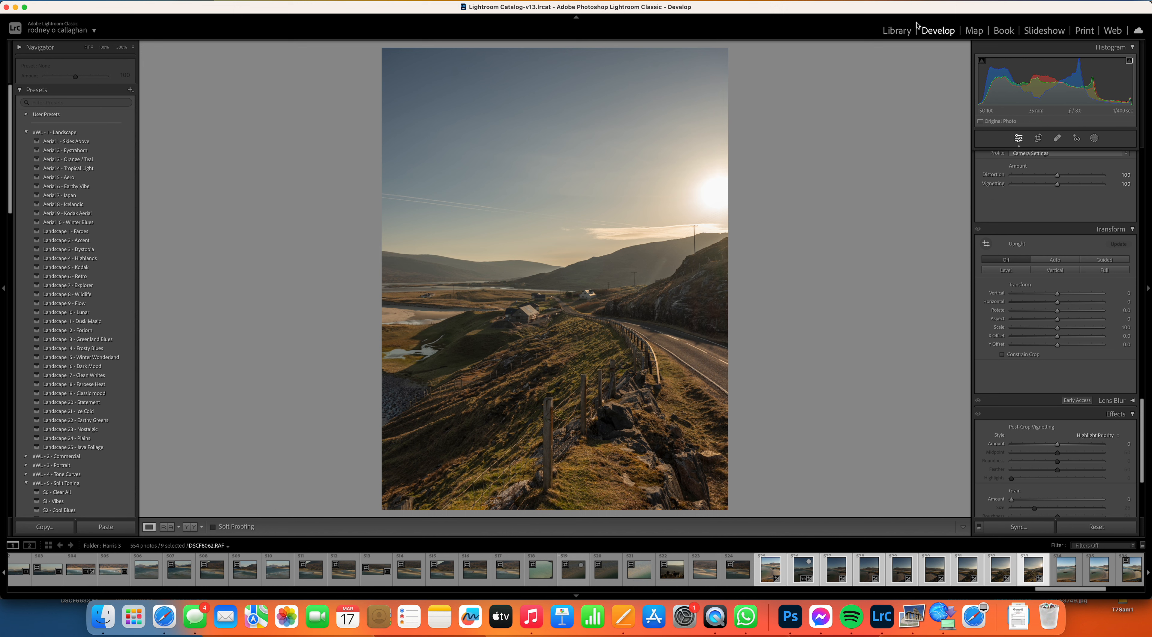
Step: Export the nine selected frames as uncompressed 16-bit Adobe RGB (1998) TIFFs into a Desktop subfolder named Seilbost pano
right_click(528, 263)
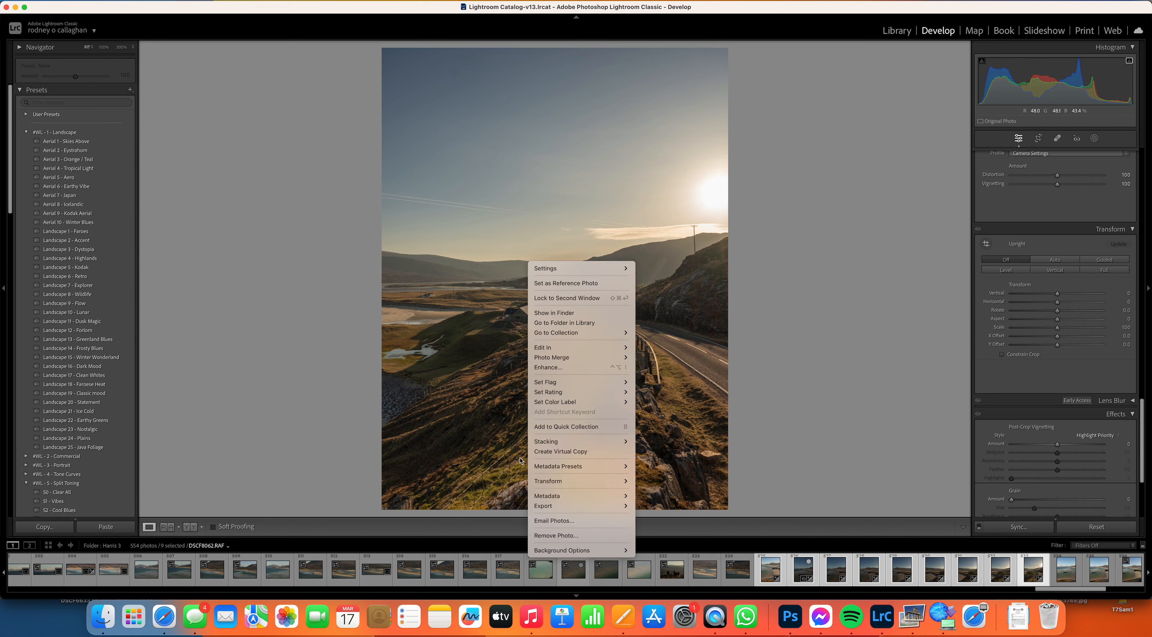
mouse_move(602, 506)
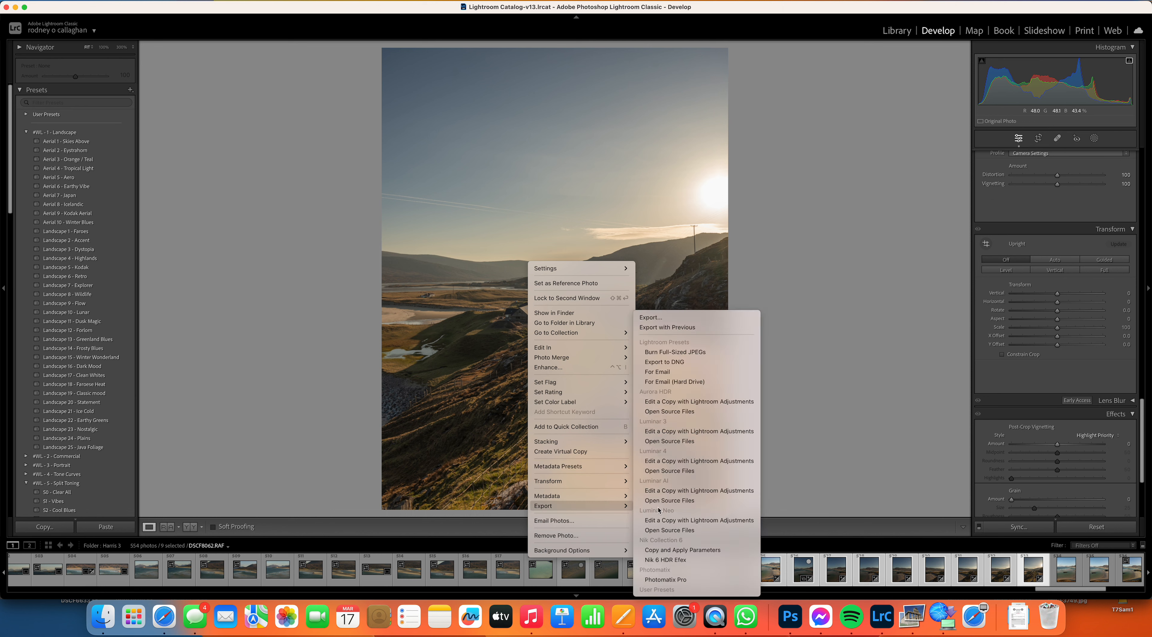
left_click(672, 319)
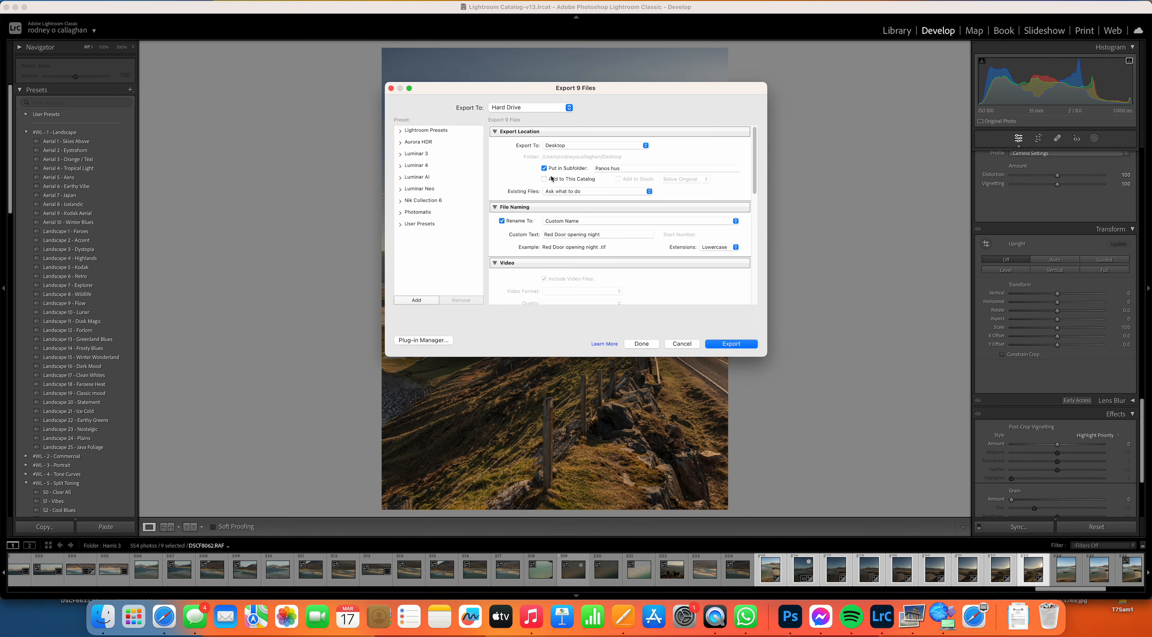
left_click_drag(627, 170, 595, 168)
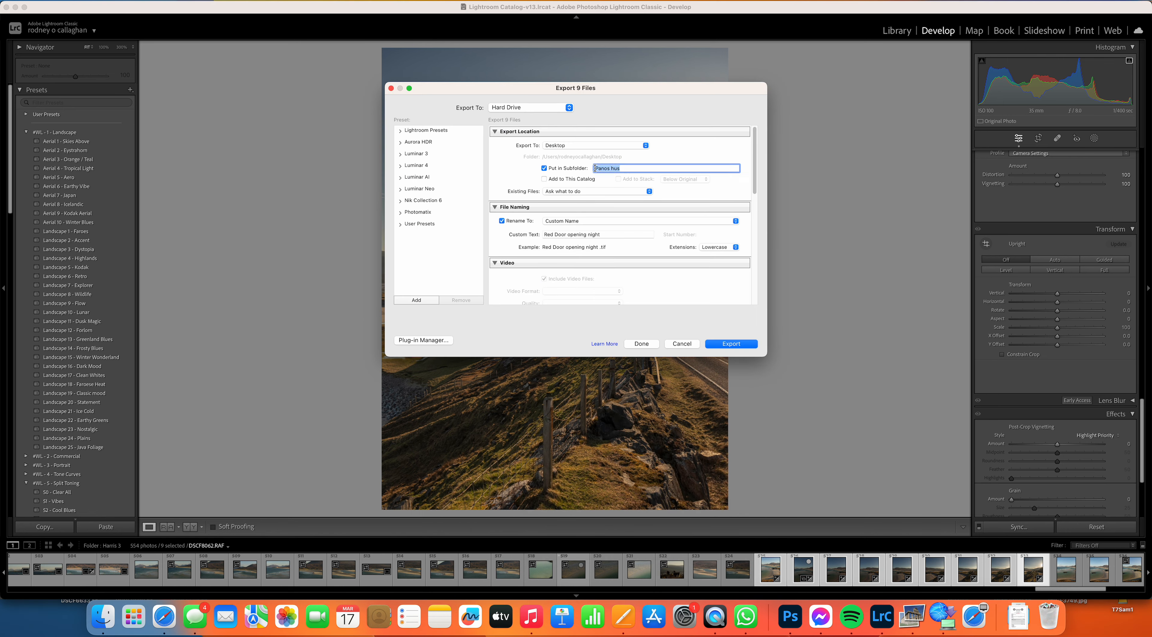
type("Seilbost pano")
left_click_drag(758, 162, 754, 231)
scroll(675, 152, "down", 2)
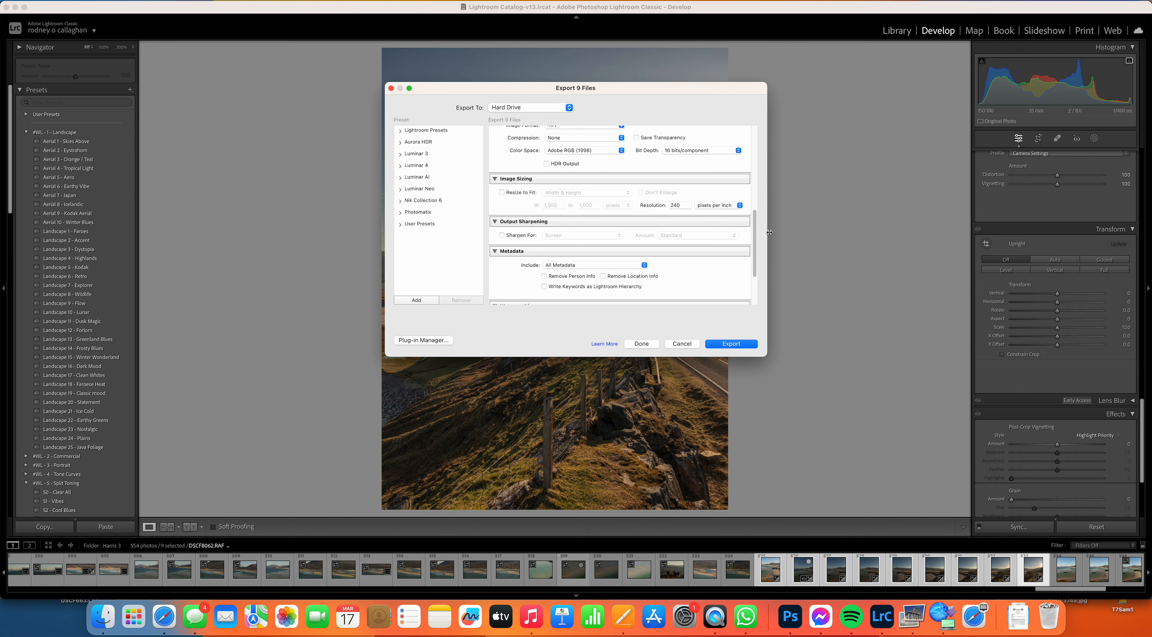
scroll(612, 206, "up", 4)
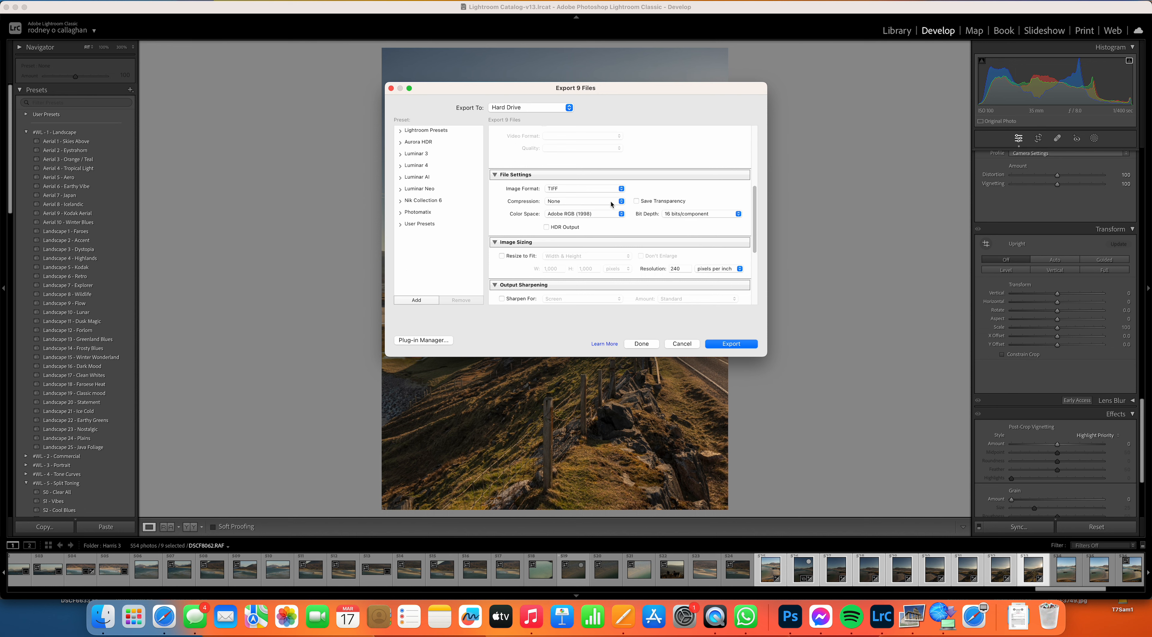
left_click(731, 344)
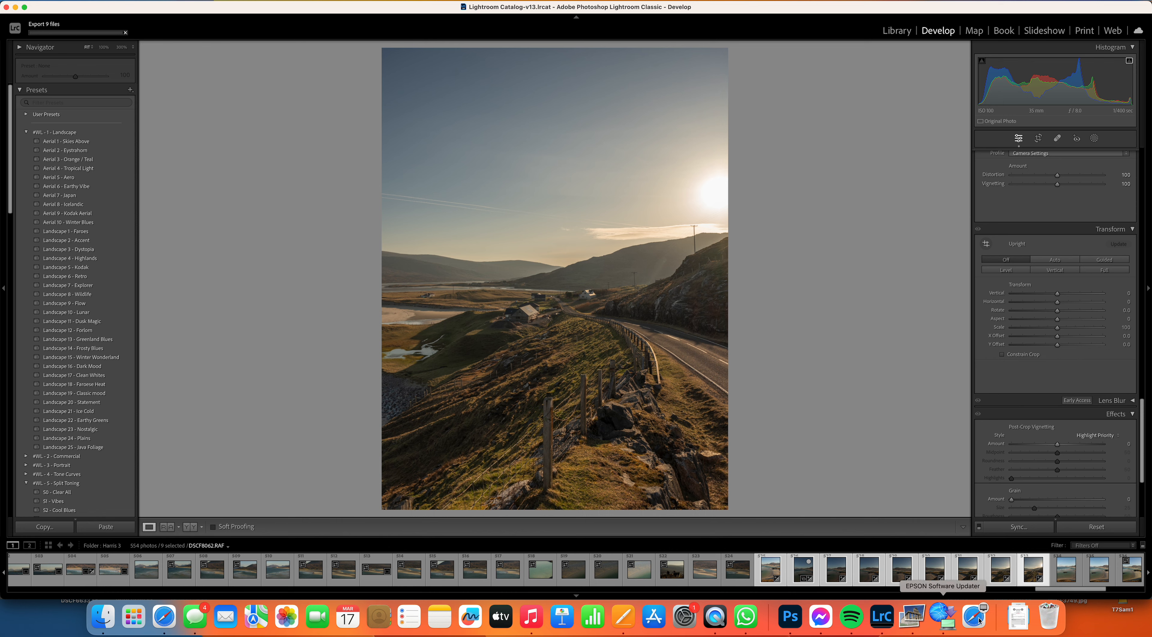
Step: Switch to PTGui Pro, start loading images, preview frames in the Desktop pano folders, and select Red Door opening night_-2.tif in Panos
left_click(916, 622)
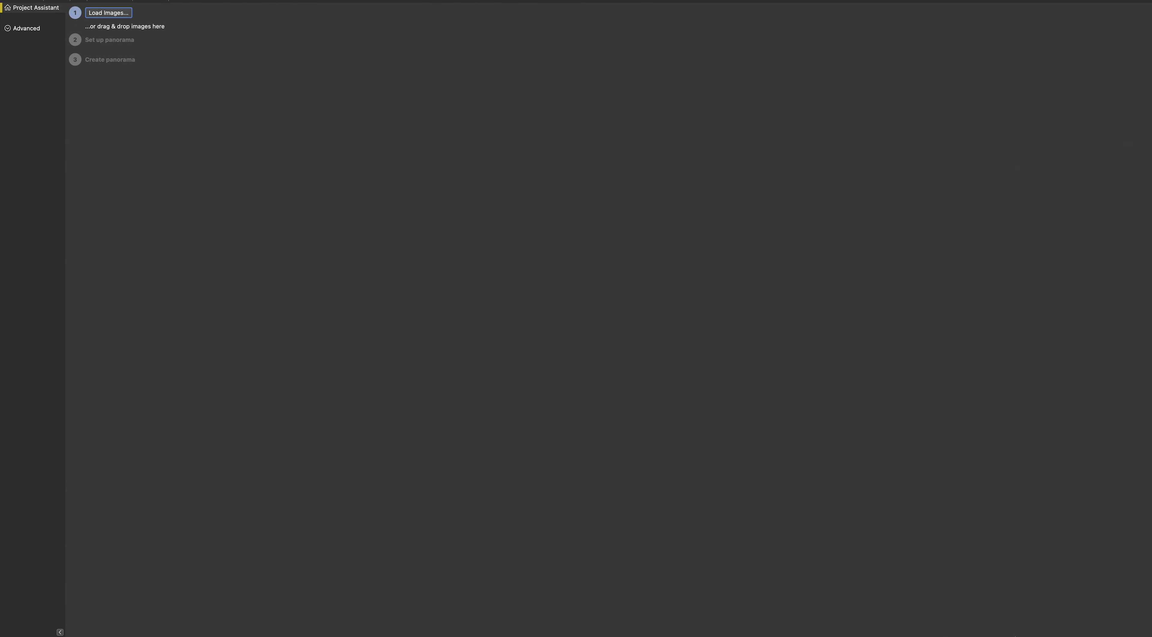
left_click(115, 15)
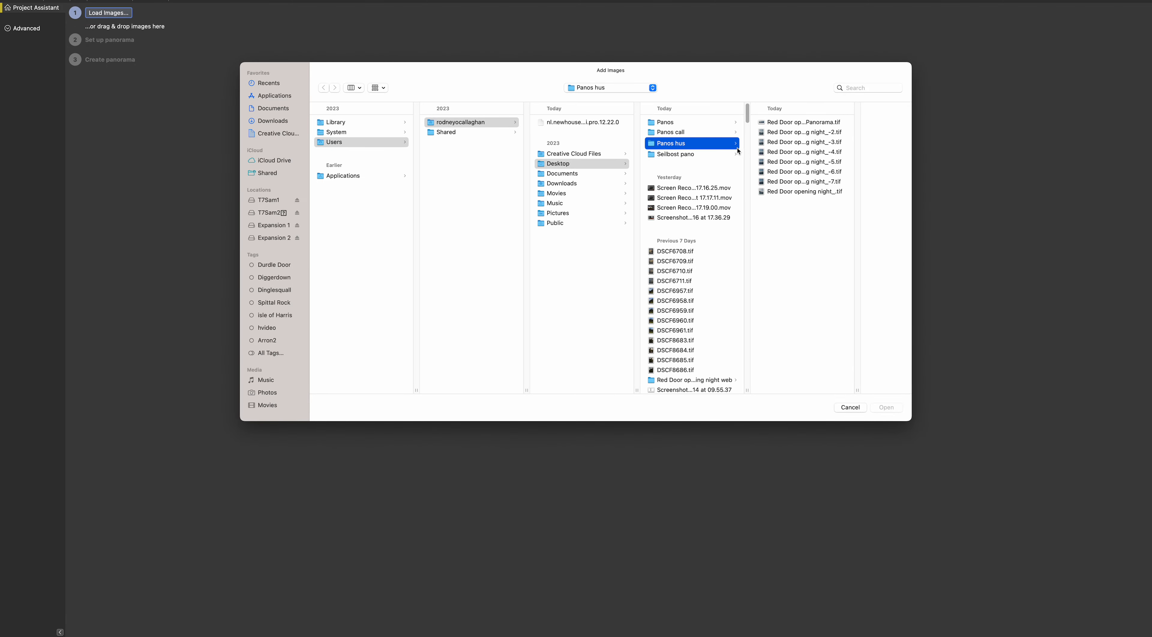
left_click(783, 132)
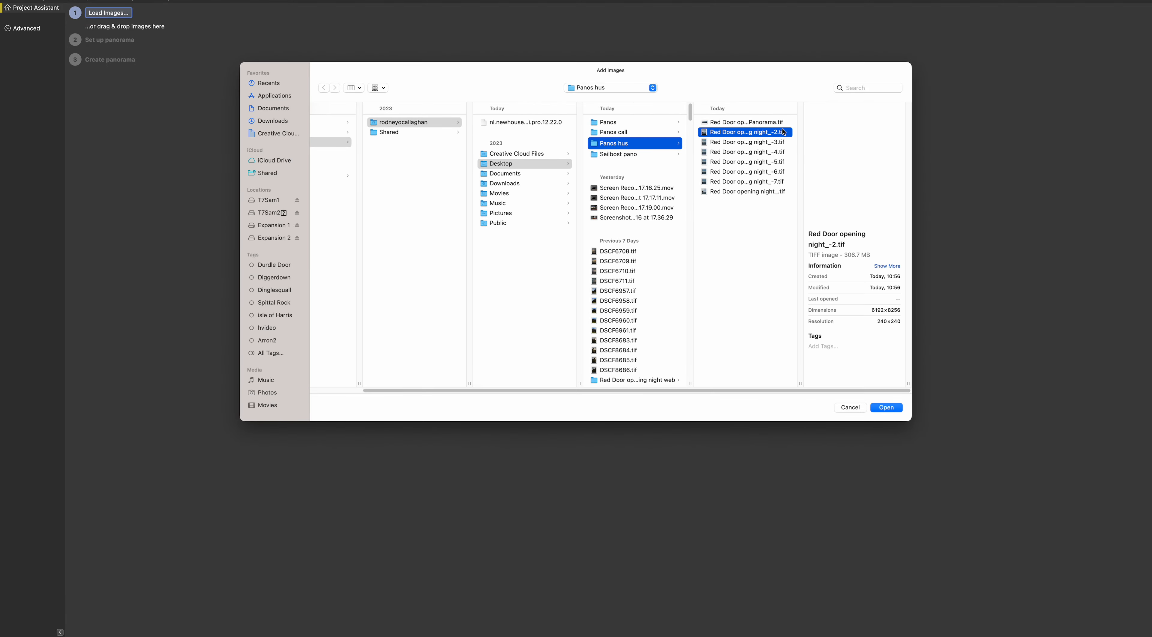
left_click(626, 155)
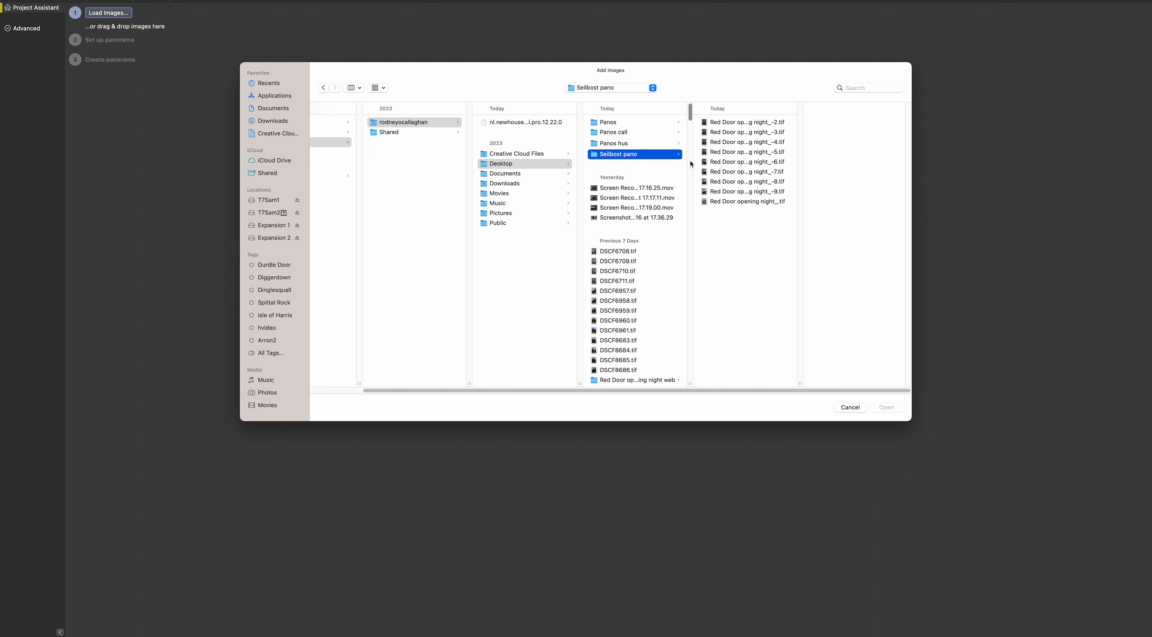
left_click(664, 144)
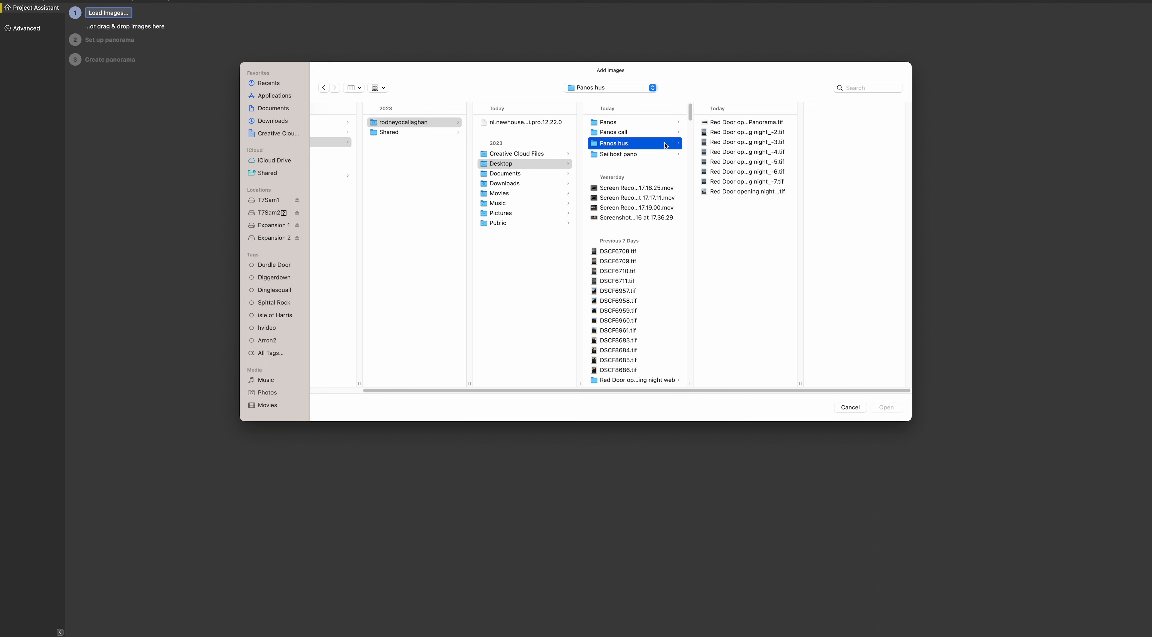
left_click(747, 132)
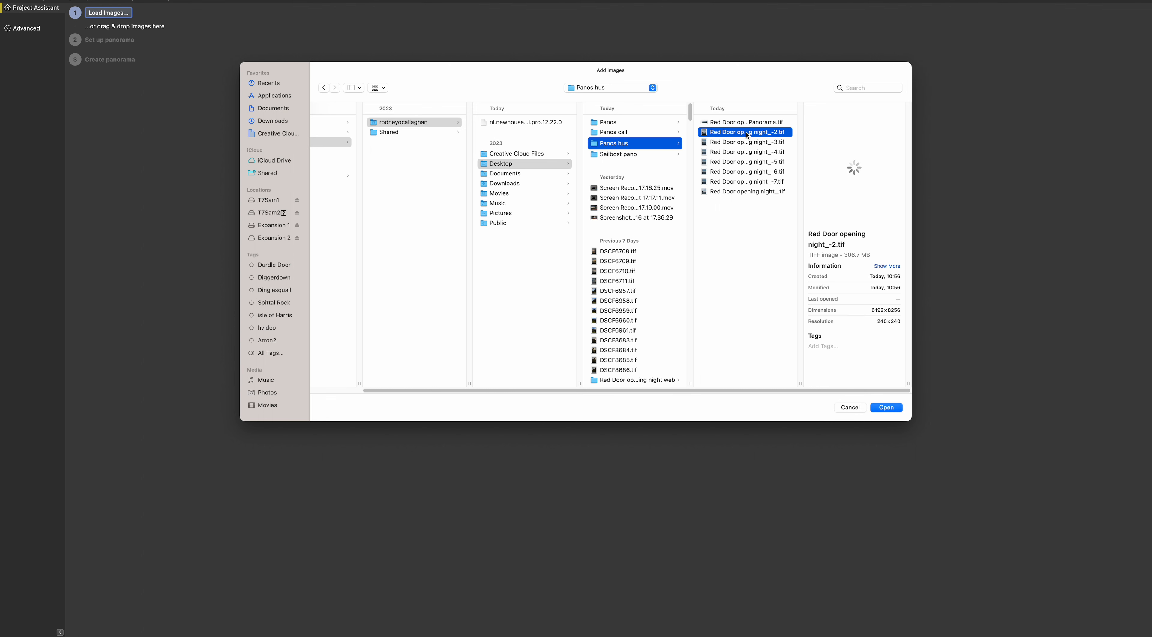
left_click(641, 135)
left_click(732, 134)
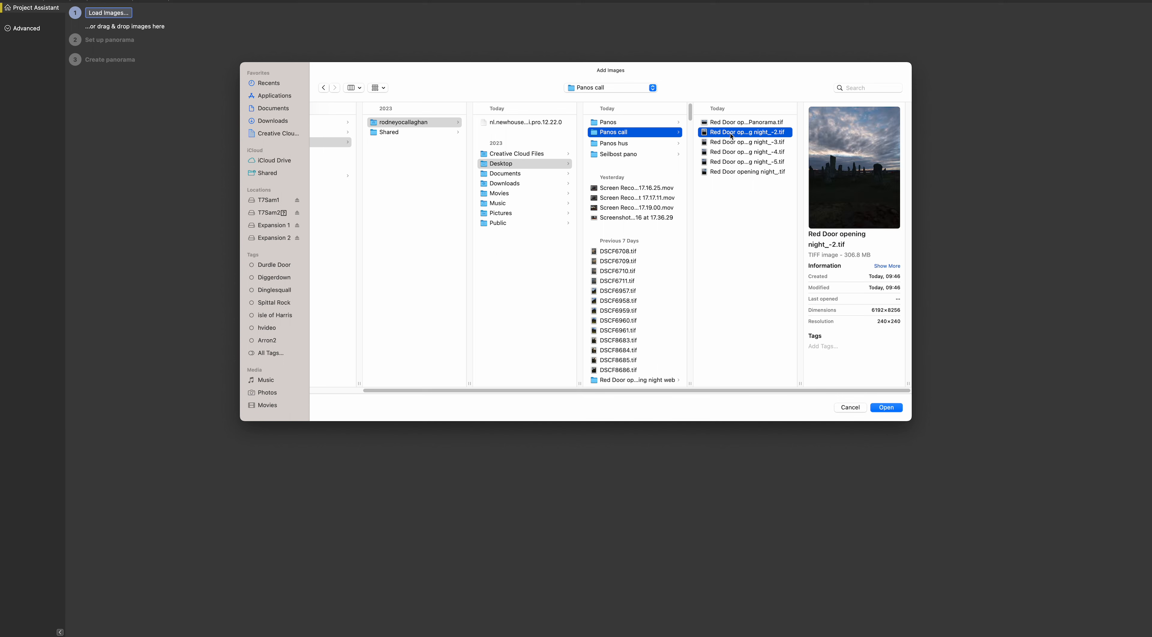
left_click(674, 123)
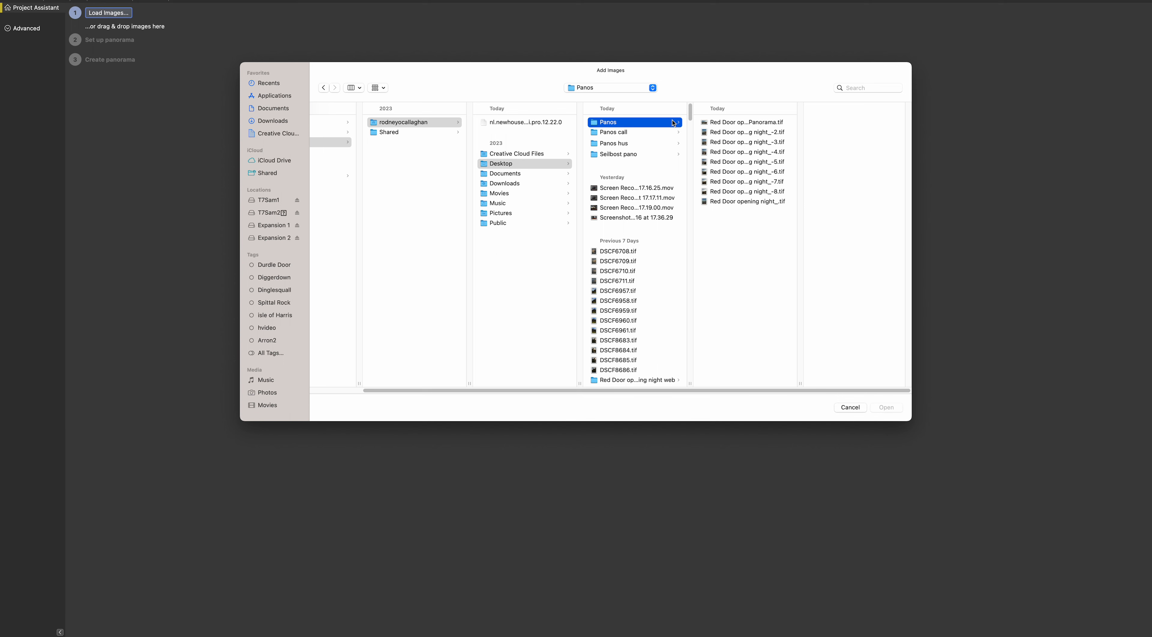
left_click(725, 133)
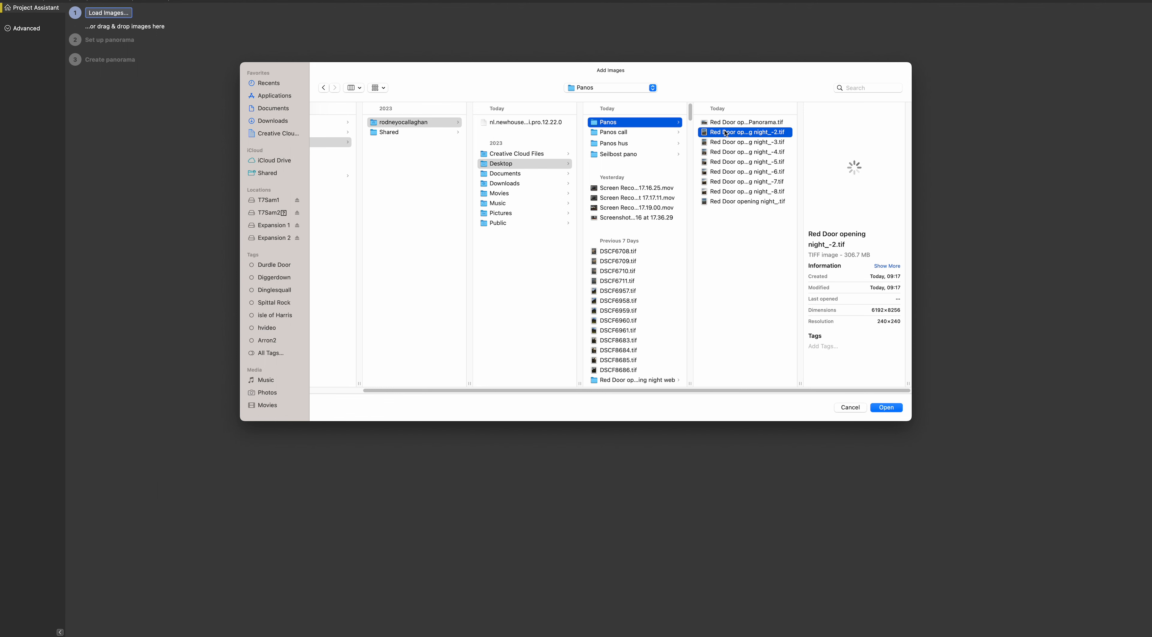
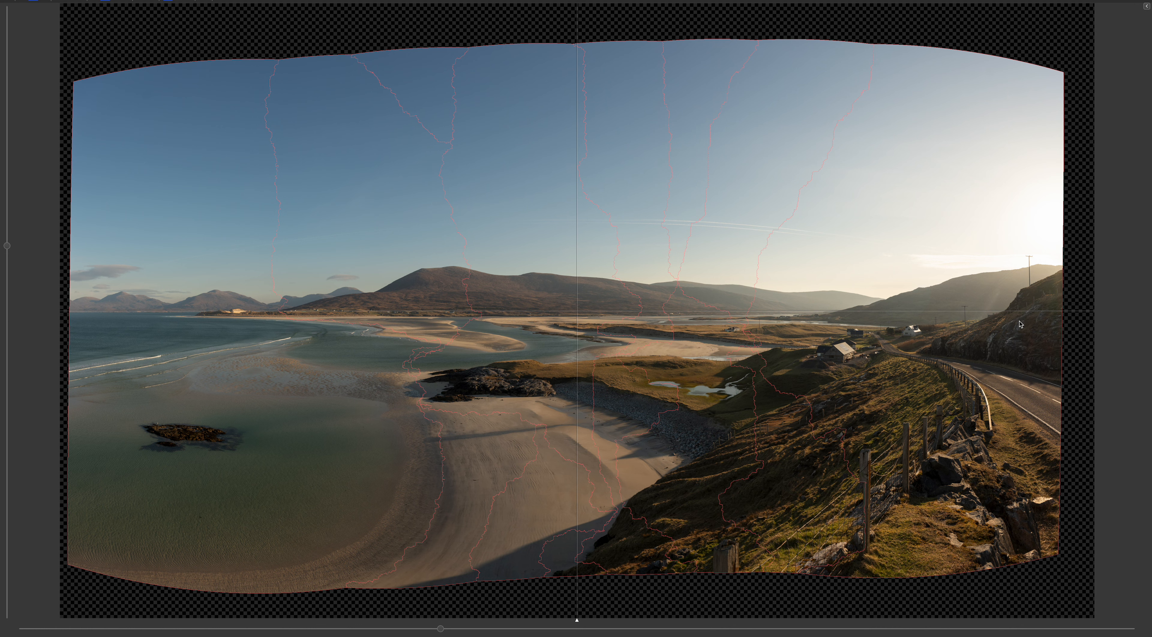
Step: In the Panorama Editor, straighten the beach panorama and line its horizon up with the horizontal centre guide
left_click_drag(1019, 316, 1020, 312)
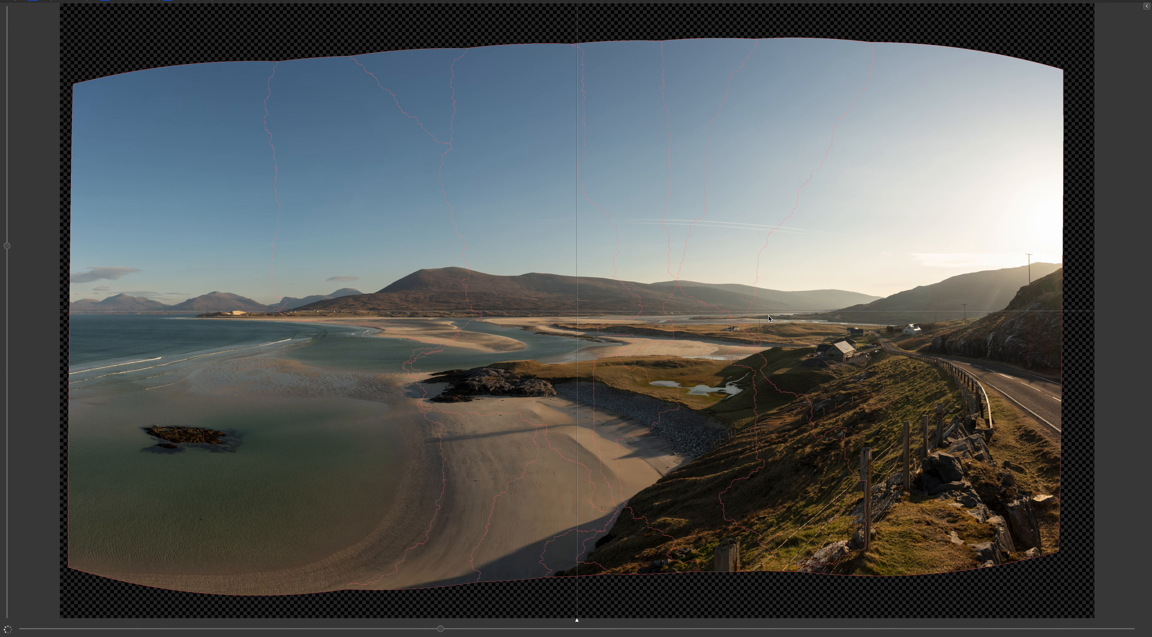
mouse_move(566, 269)
left_mouse_down()
mouse_move(558, 327)
mouse_move(572, 182)
mouse_move(581, 285)
mouse_move(684, 274)
mouse_move(564, 269)
left_mouse_up()
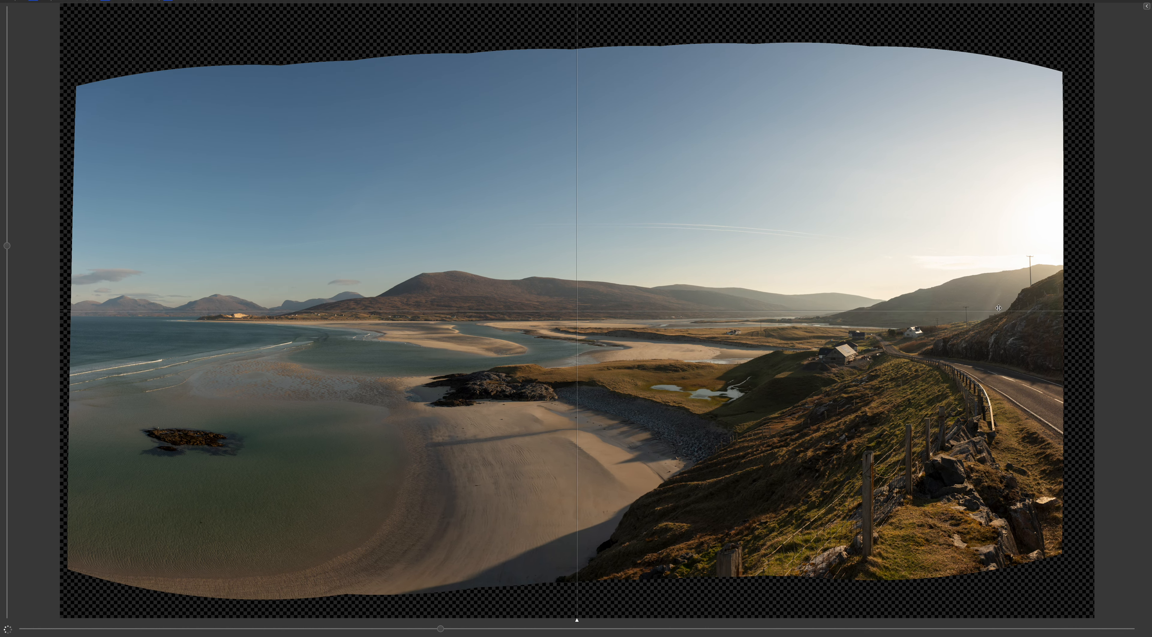
left_click_drag(160, 318, 178, 323)
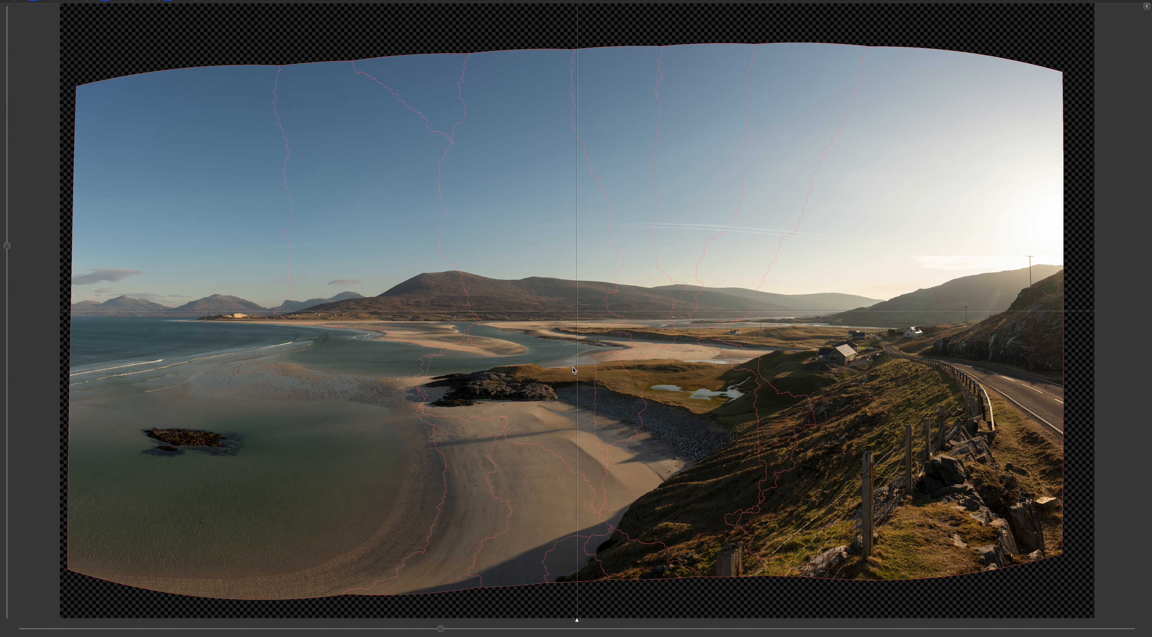
left_click_drag(580, 375, 582, 356)
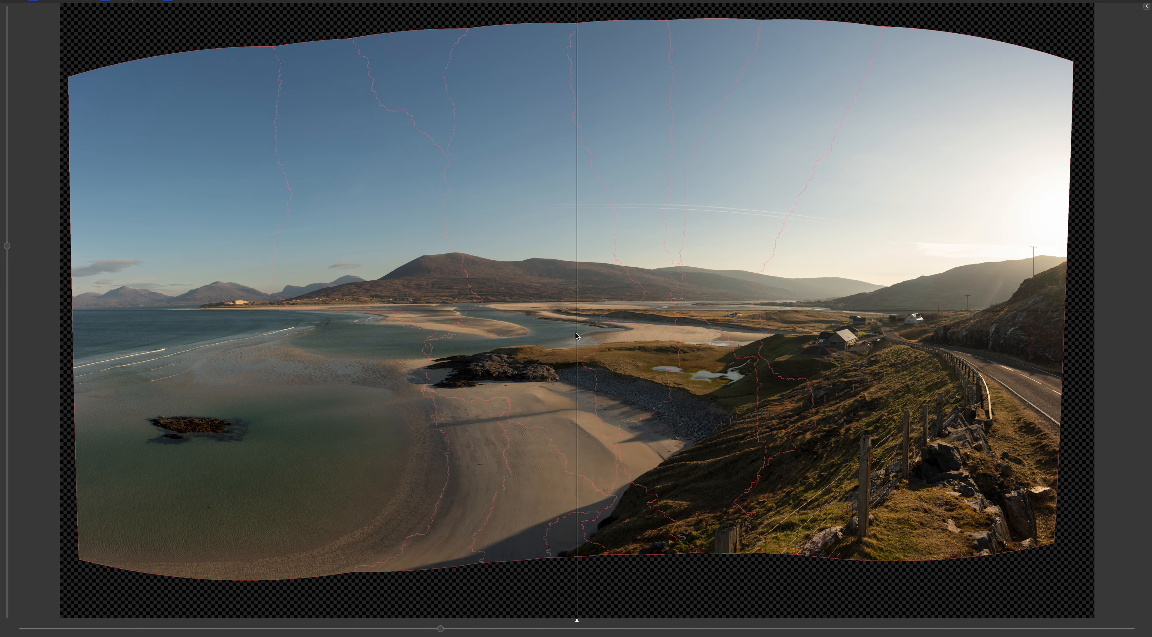
left_click_drag(578, 306, 578, 315)
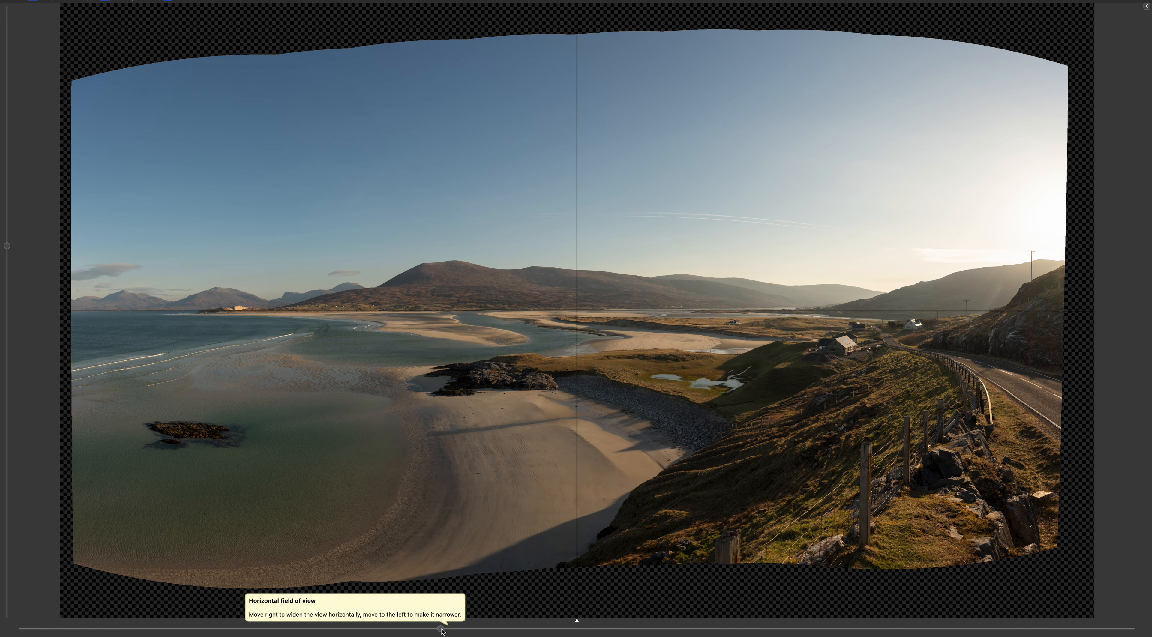
Step: Narrow the vertical and horizontal fields of view to trim most of the empty border, and close the Panorama Editor
mouse_move(441, 629)
left_mouse_down()
mouse_move(418, 632)
mouse_move(445, 633)
left_mouse_up()
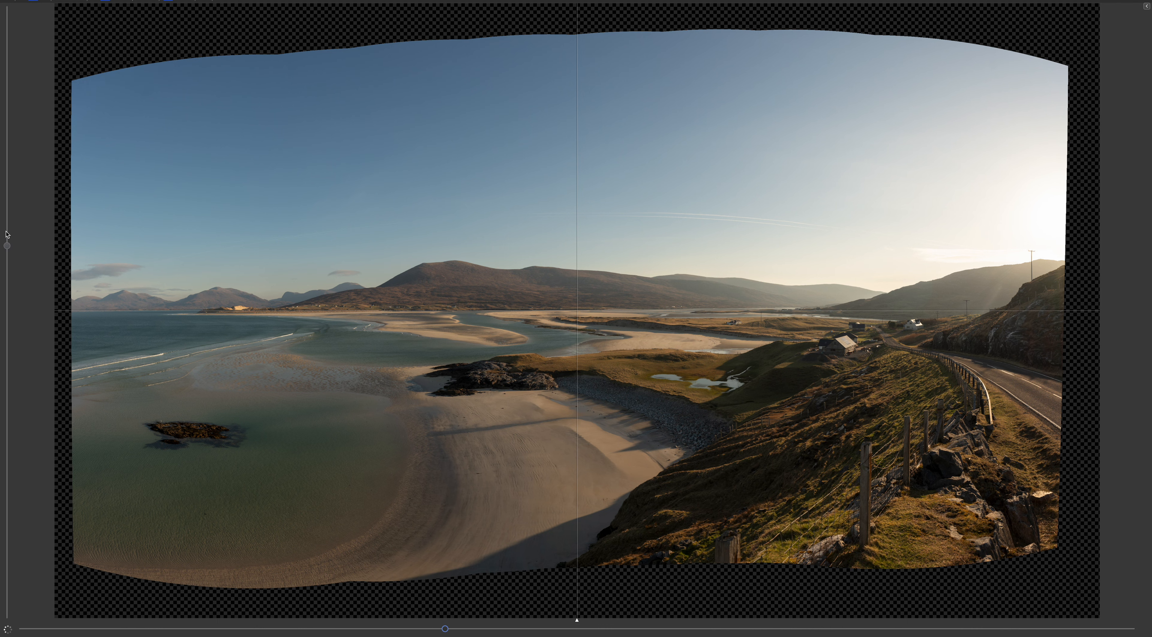
left_click_drag(8, 247, 13, 218)
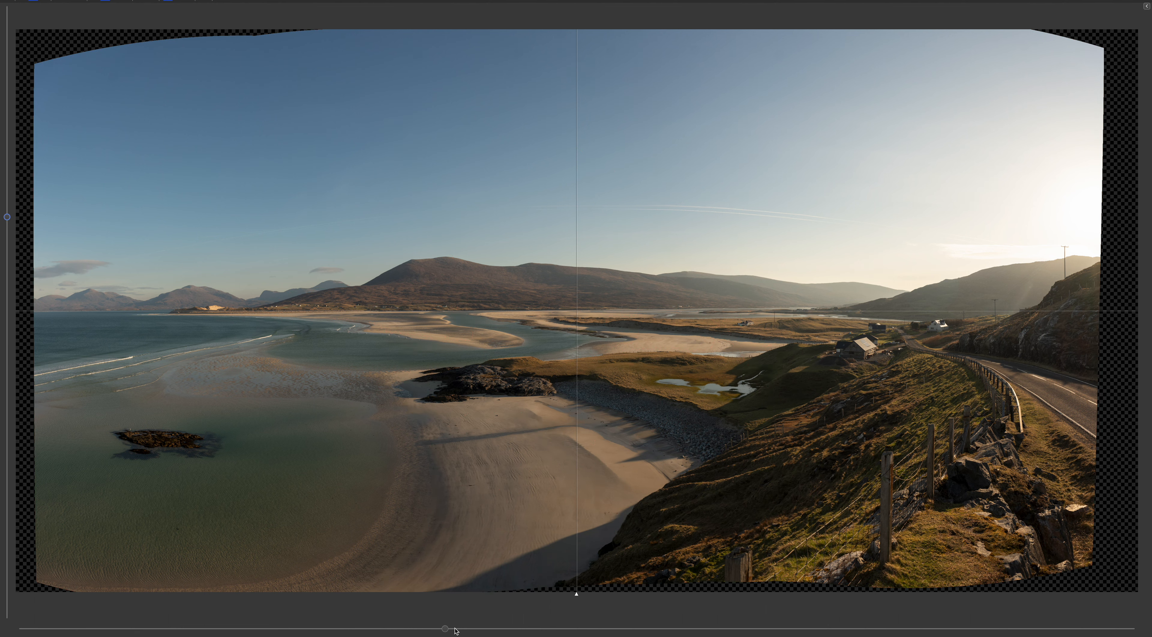
left_click_drag(445, 628, 441, 629)
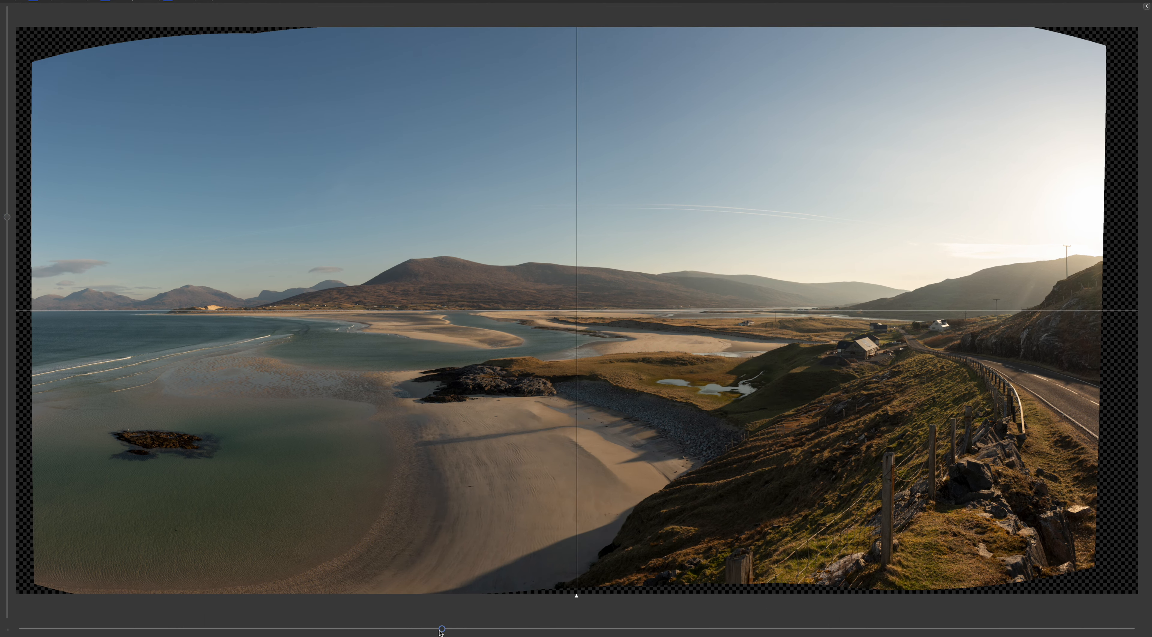
left_click_drag(441, 629, 419, 628)
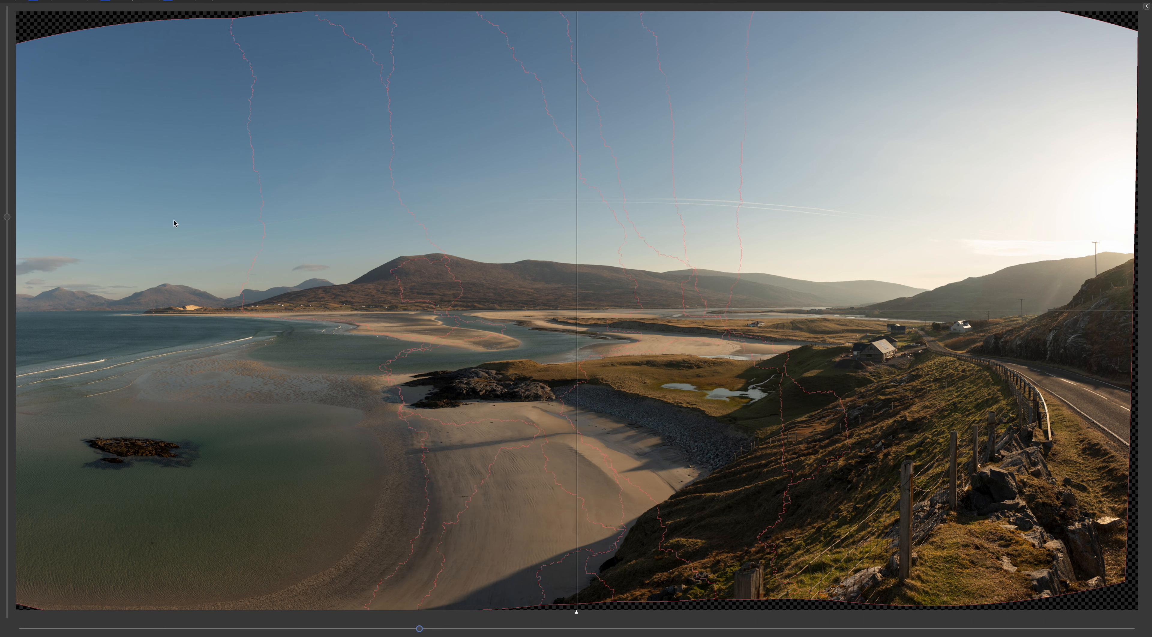
mouse_move(9, 6)
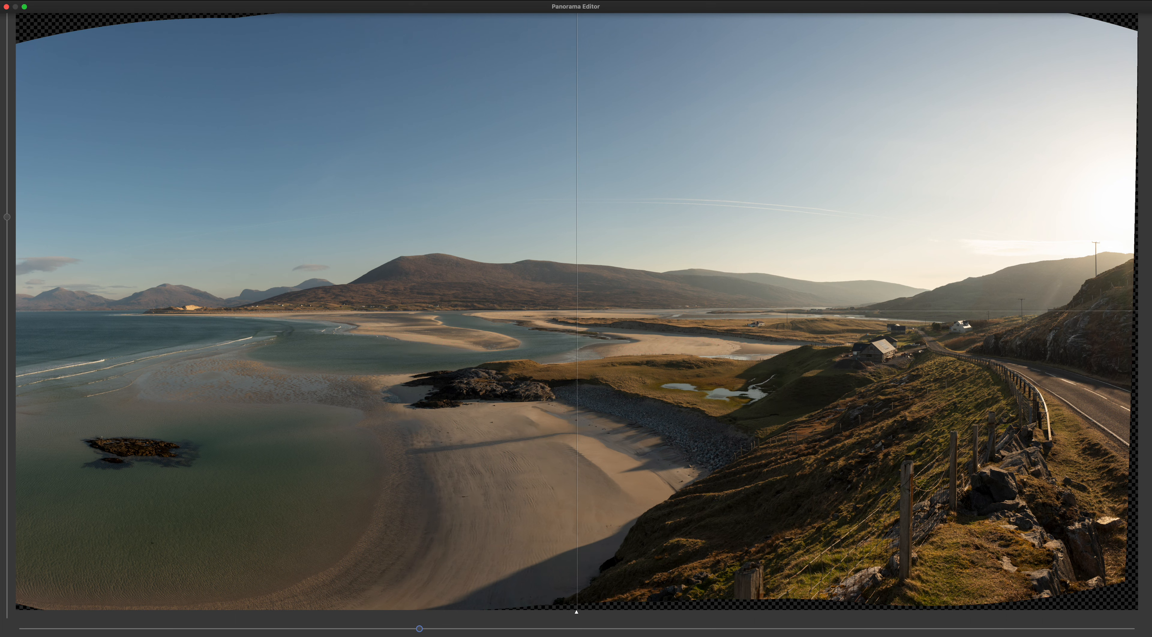
left_click(5, 6)
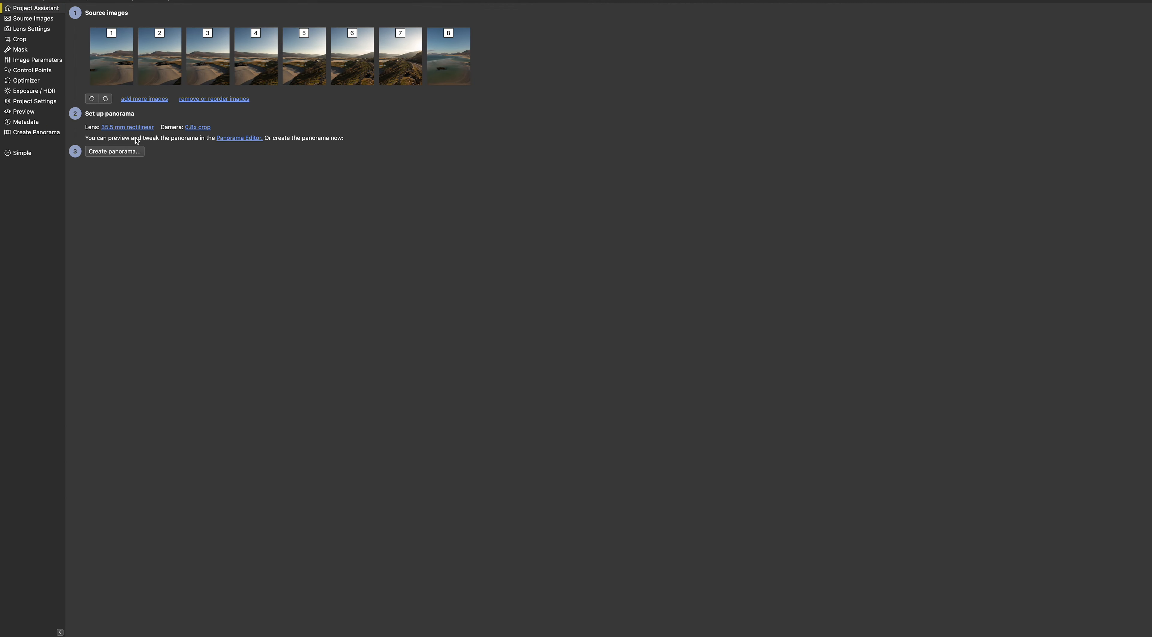
Step: Set the panorama output to TIFF at 16 bits per channel and stitch it, overwriting the existing output file
left_click(133, 152)
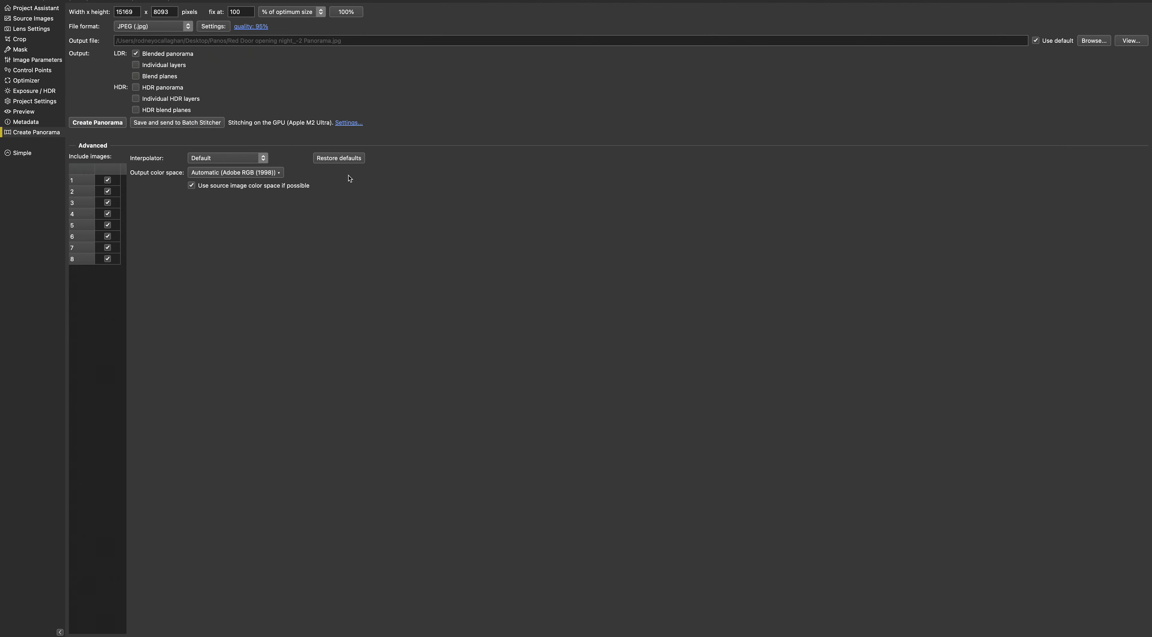
left_click(182, 28)
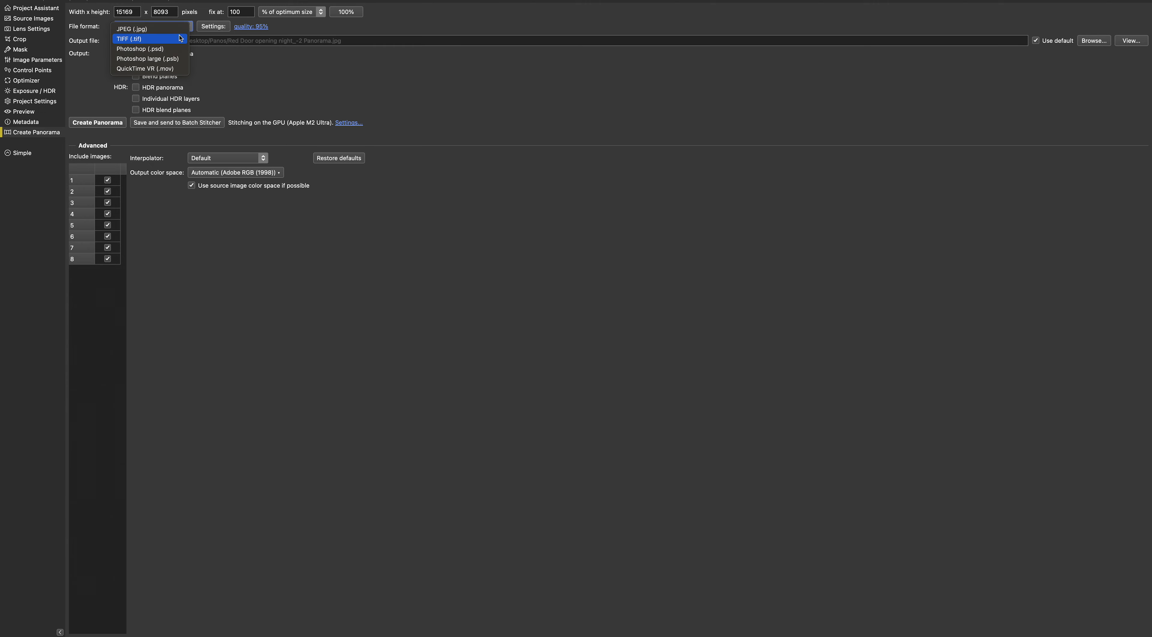
left_click(177, 39)
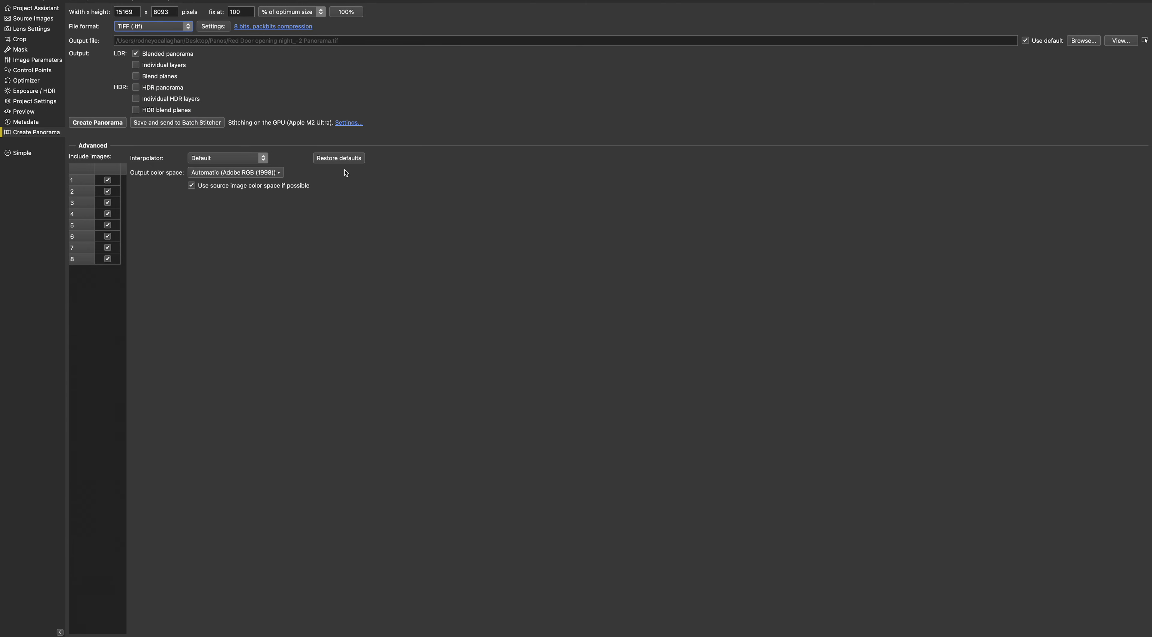
left_click(287, 27)
left_click(658, 306)
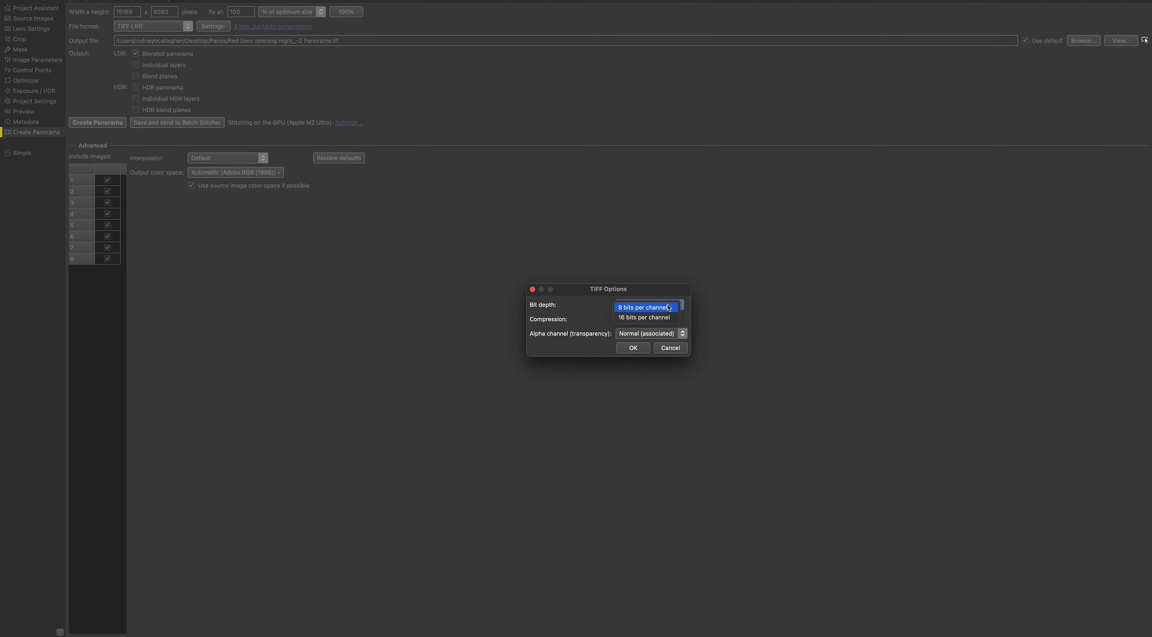
left_click(662, 317)
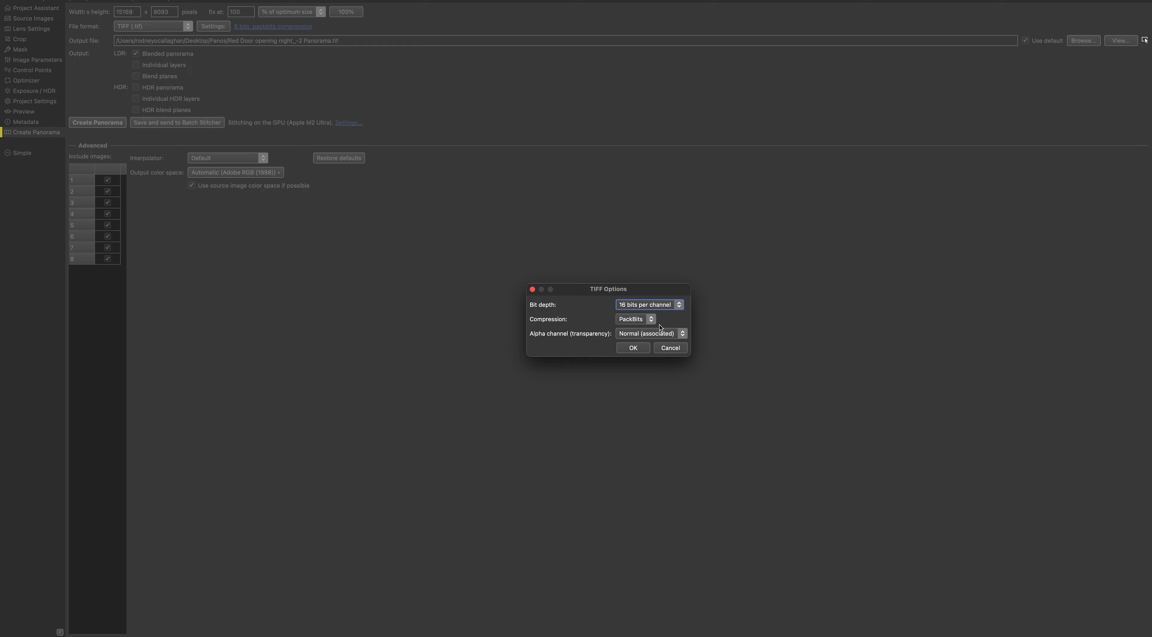
left_click(633, 348)
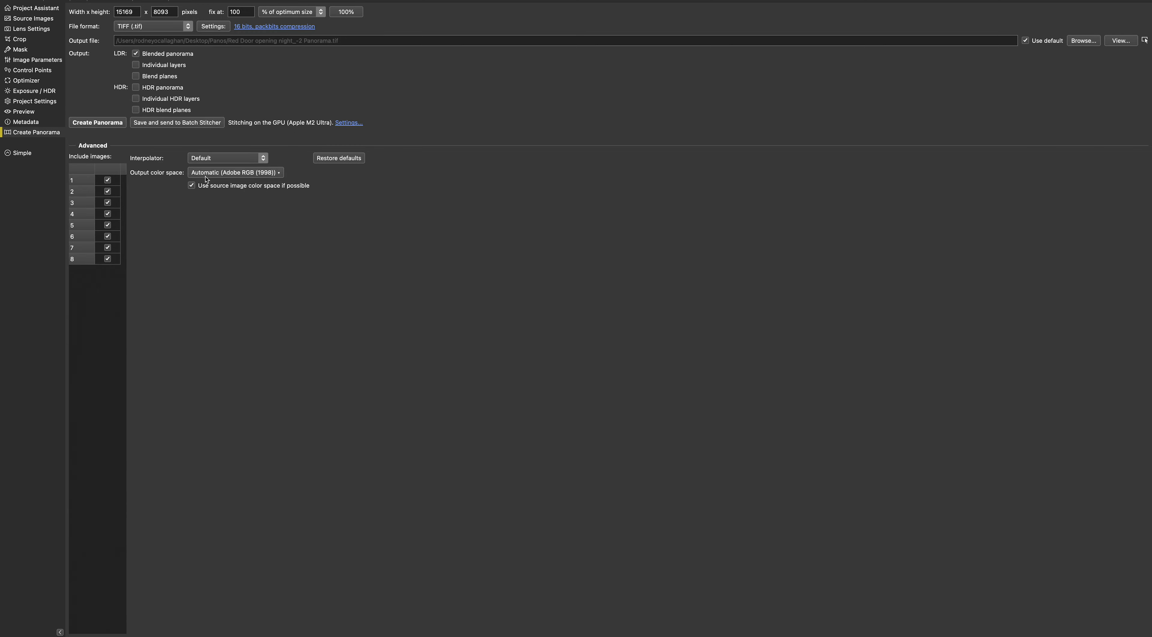
left_click(102, 127)
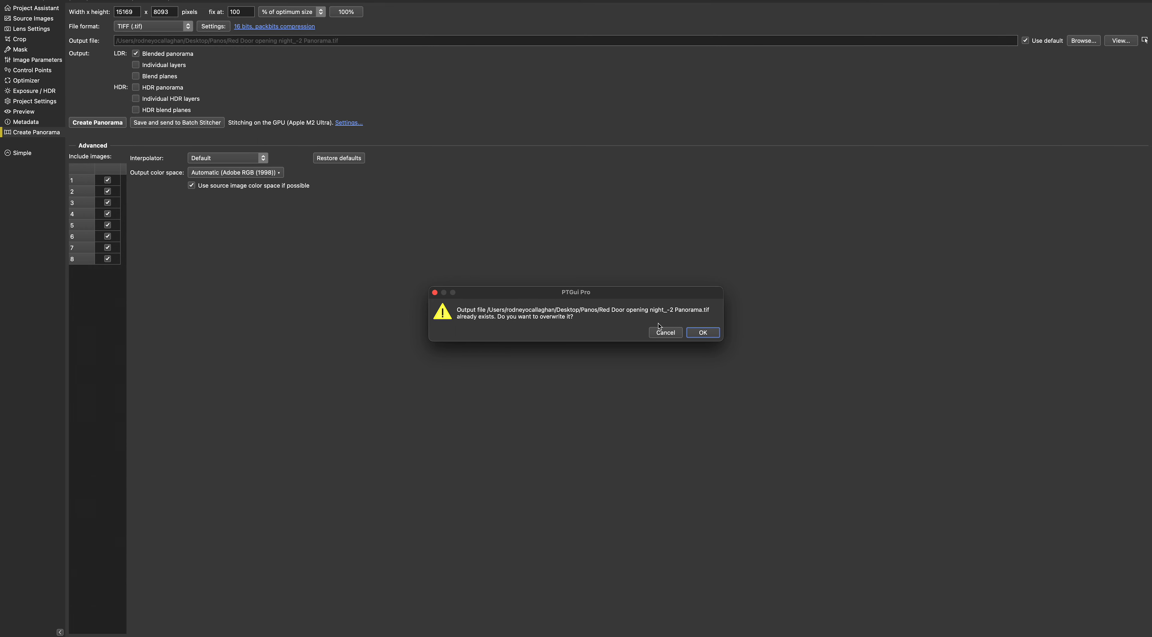
left_click(702, 333)
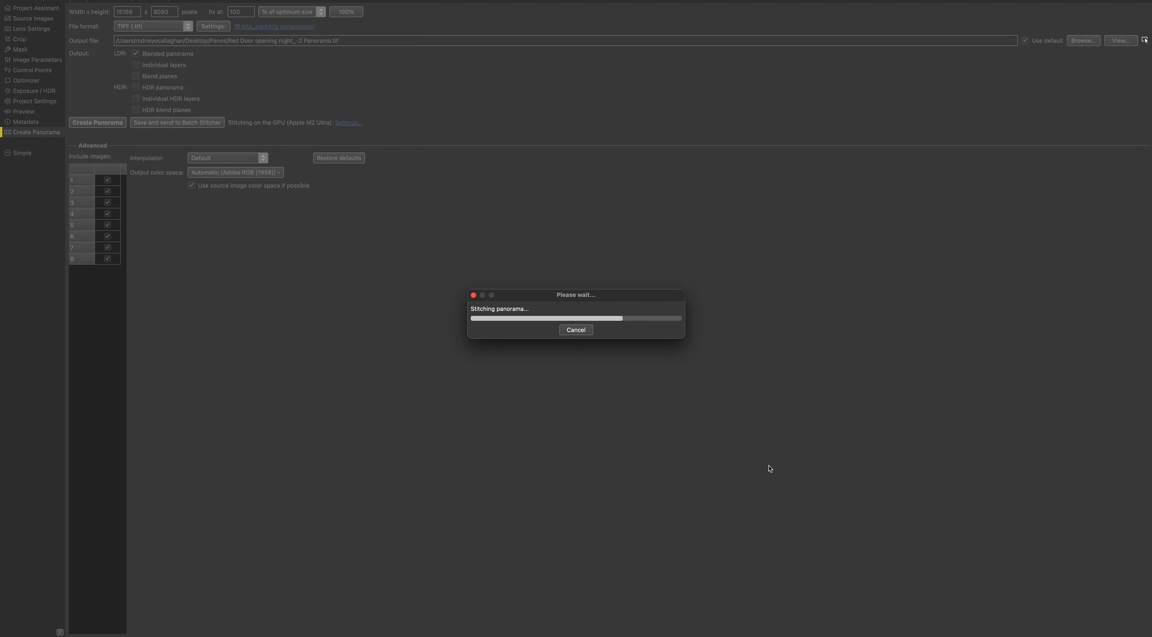
Step: Switch to Photoshop, start opening a file and go to the Panos folder on the Desktop
mouse_move(879, 634)
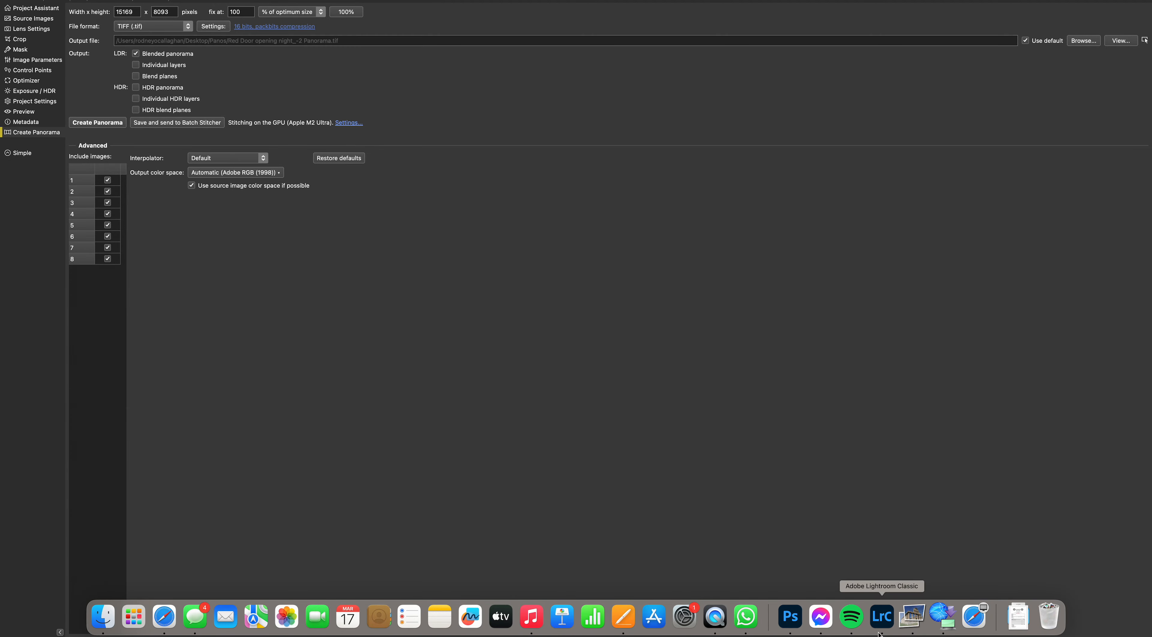
left_click(795, 626)
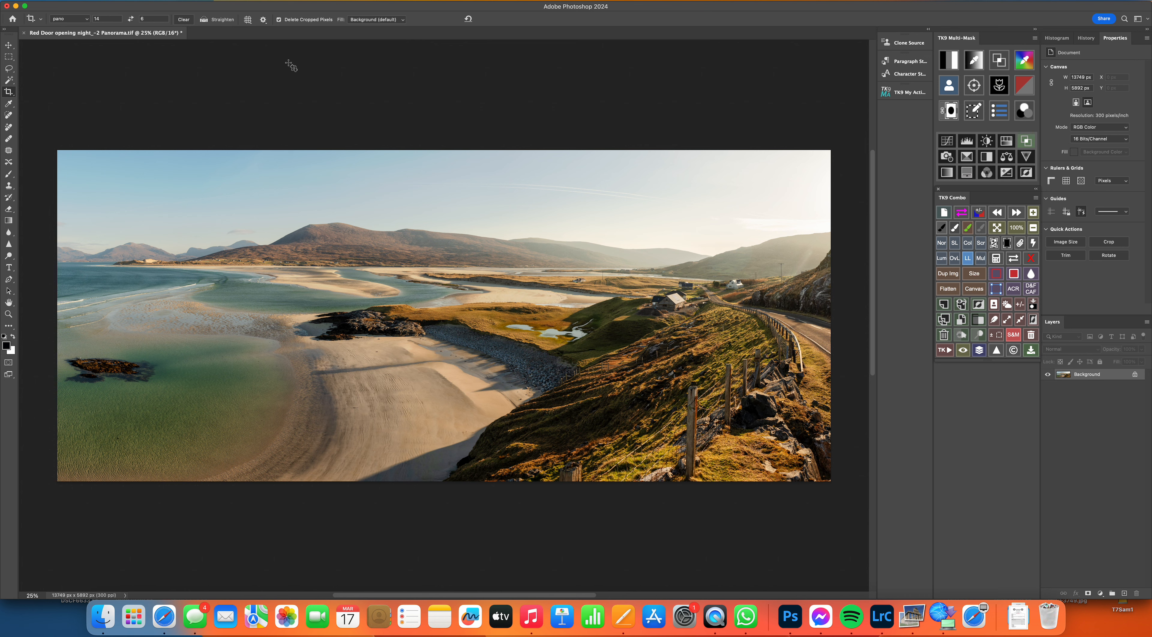
left_click(93, 2)
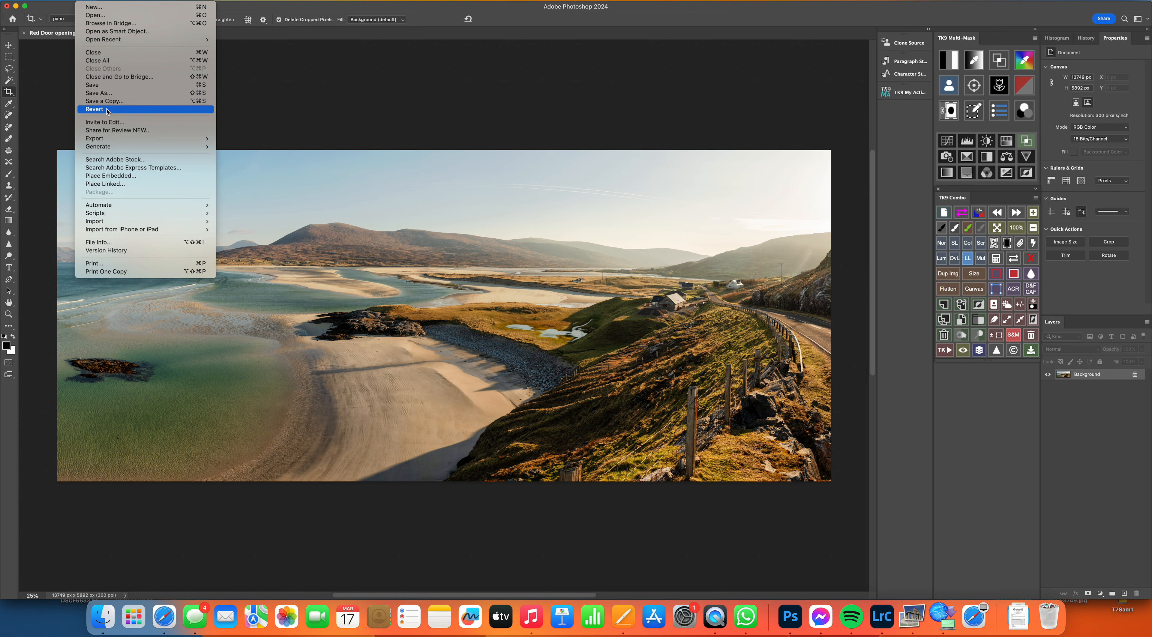
left_click(111, 18)
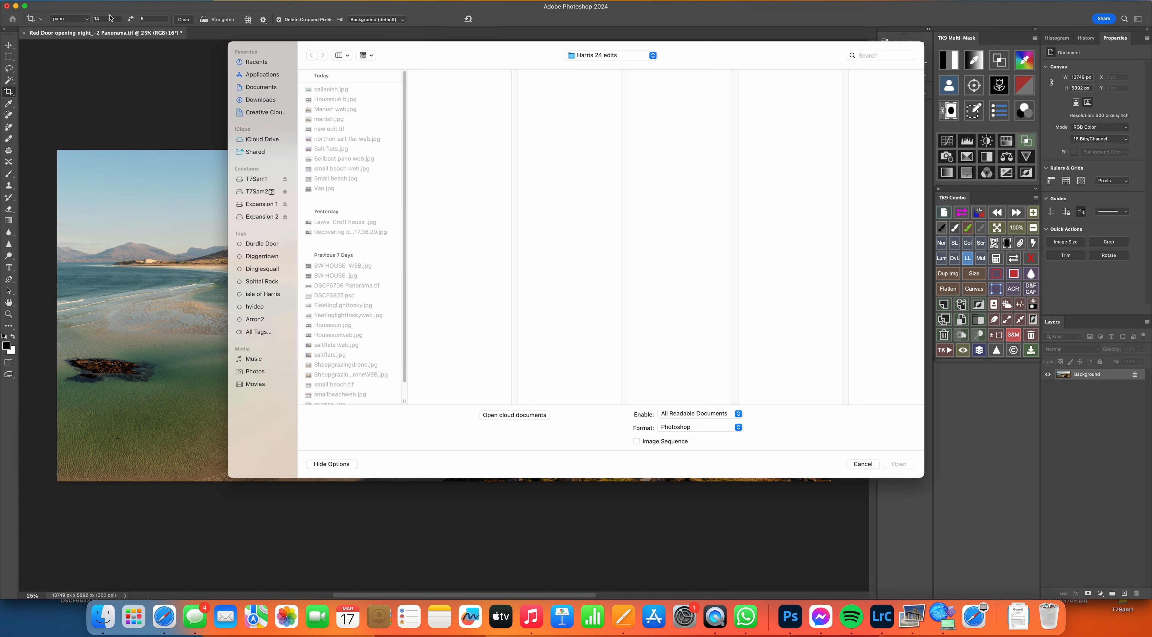
left_click(612, 56)
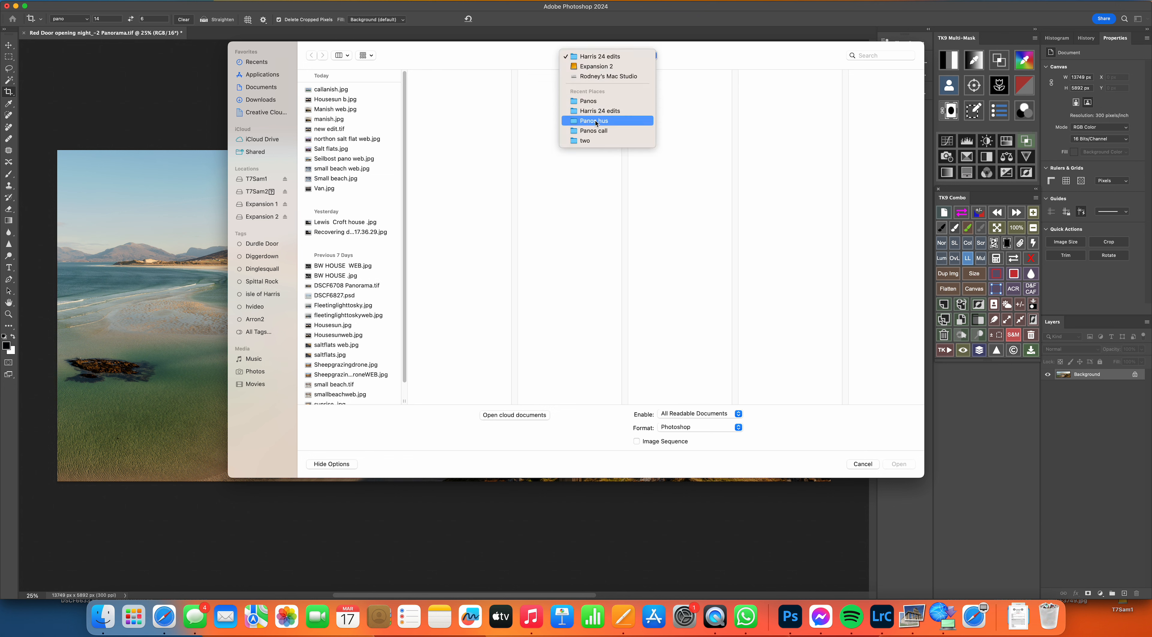
left_click(590, 101)
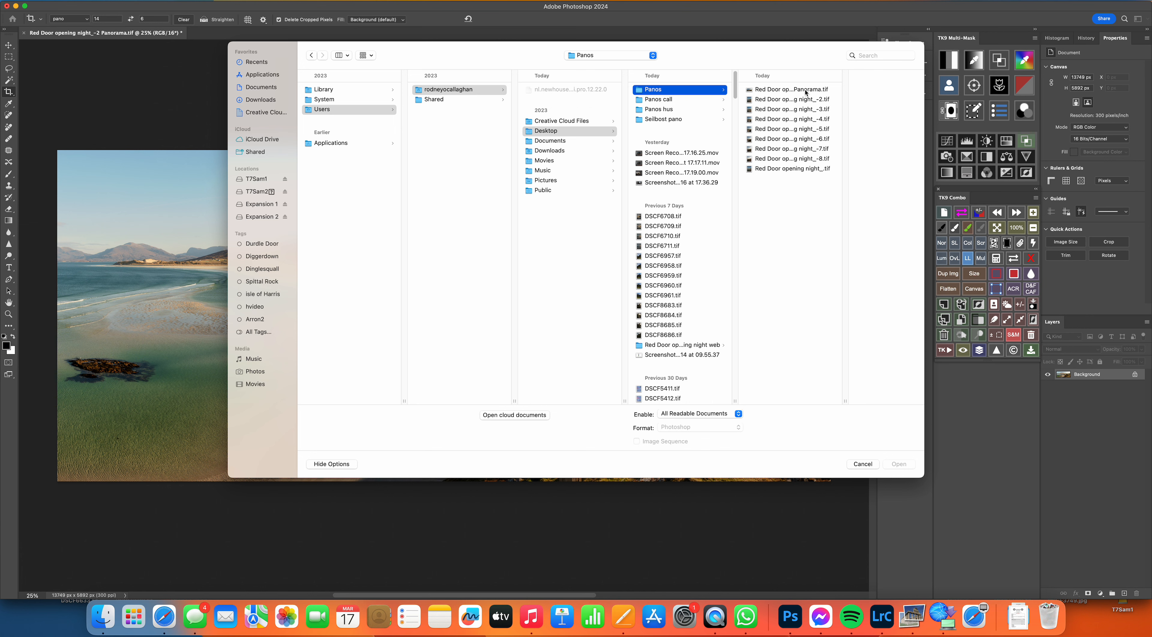
Step: Check the contents of the Panos call, Seilbost pano and Panos hus folders, and return to Panos
left_click(711, 101)
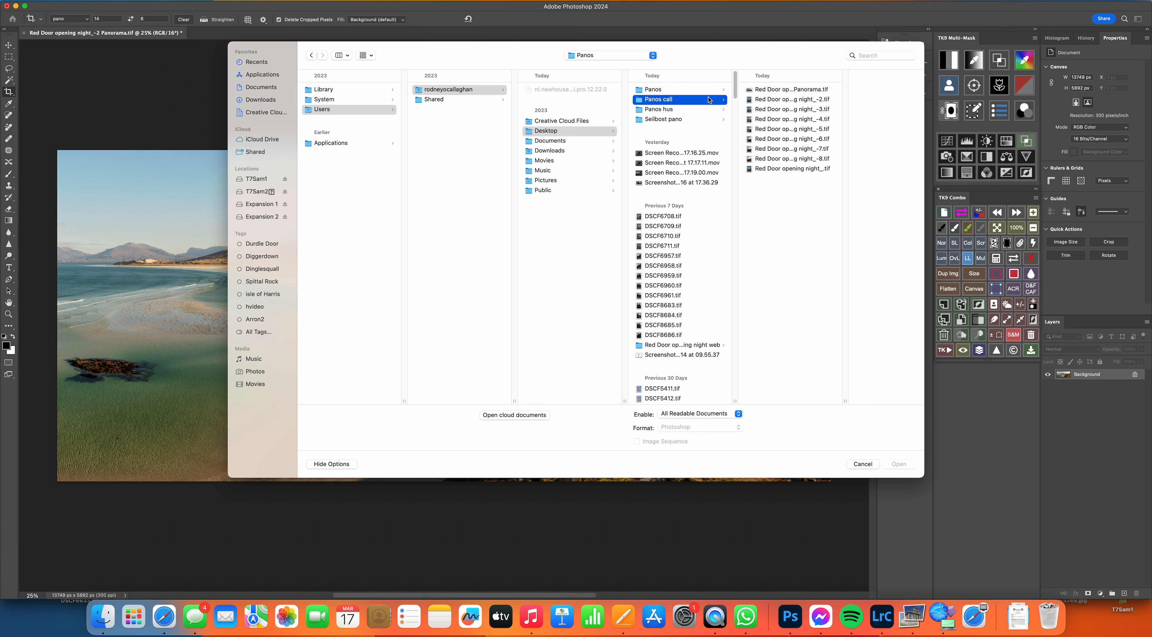
left_click(709, 120)
left_click(711, 110)
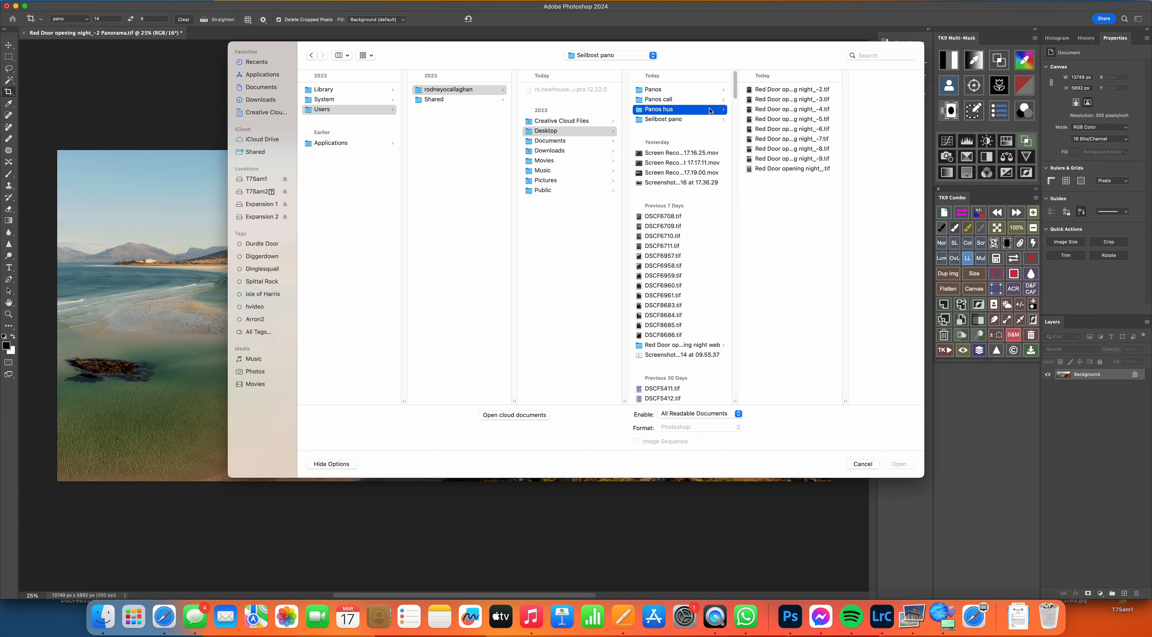
left_click(718, 101)
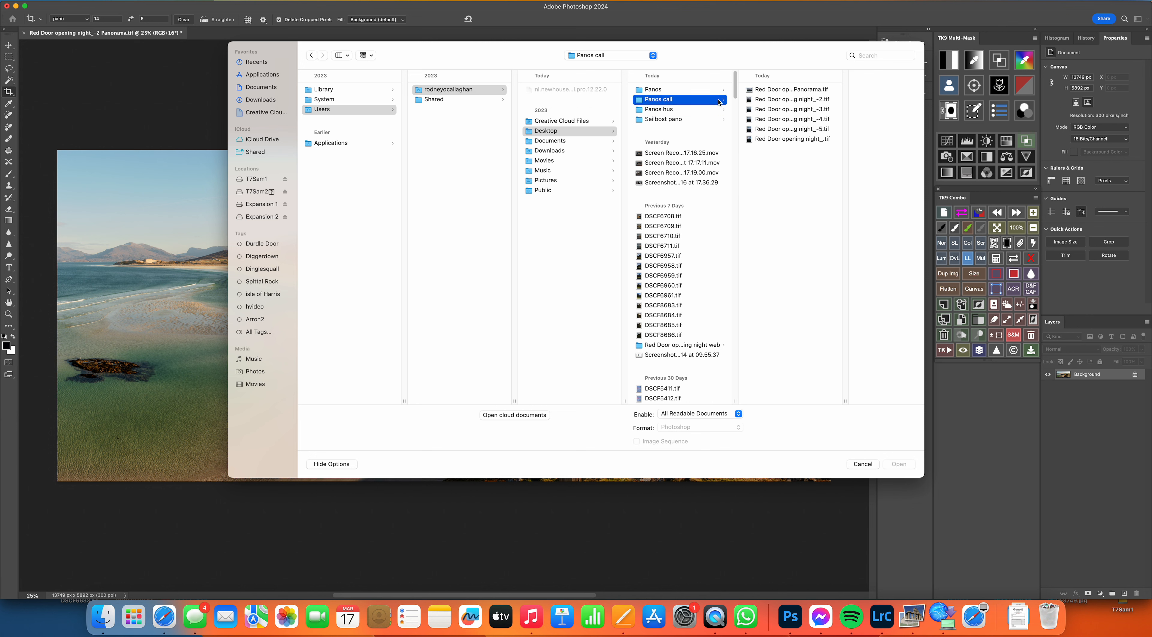
left_click(718, 92)
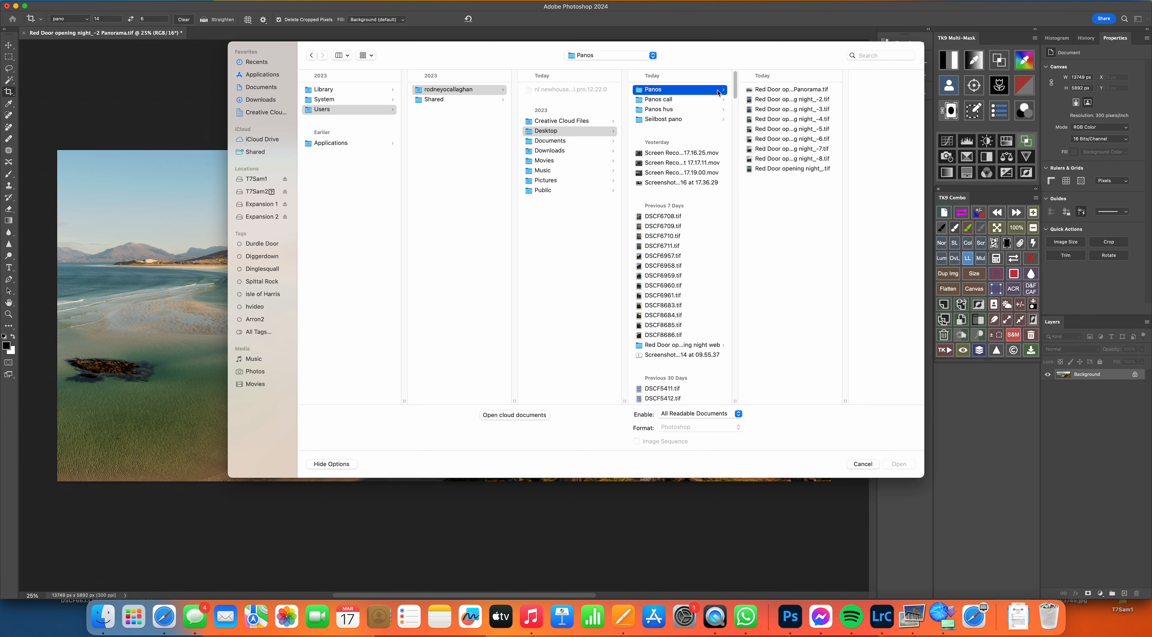
Step: Open Red Door opening night_-2 Panorama.tif and update the already open document from the disk copy
left_click(792, 92)
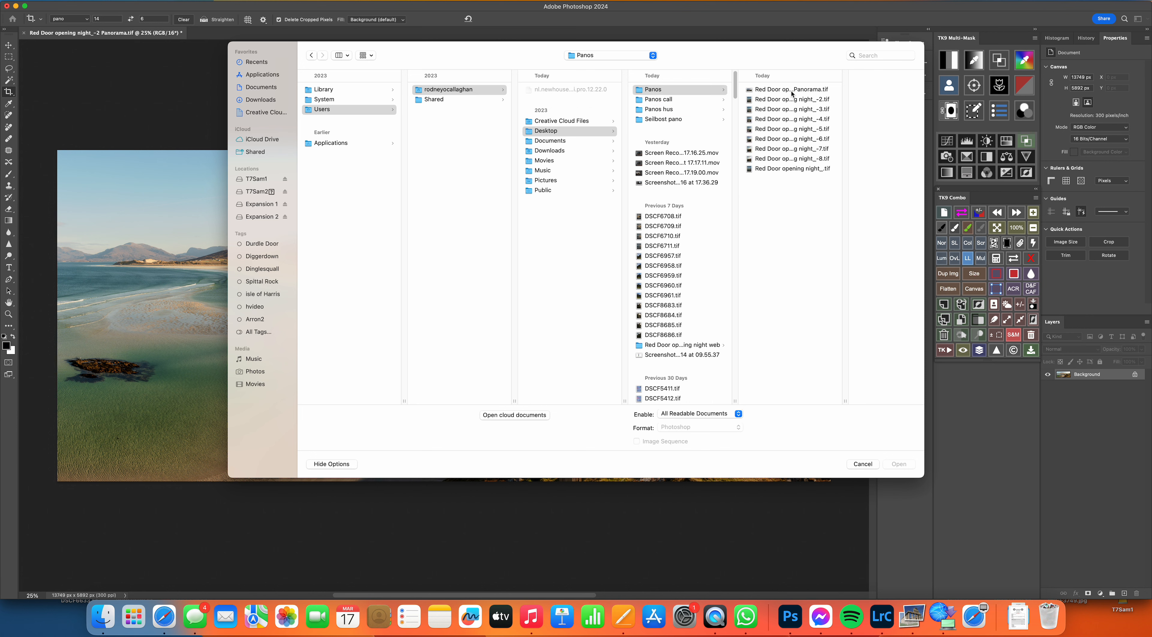
left_click(792, 92)
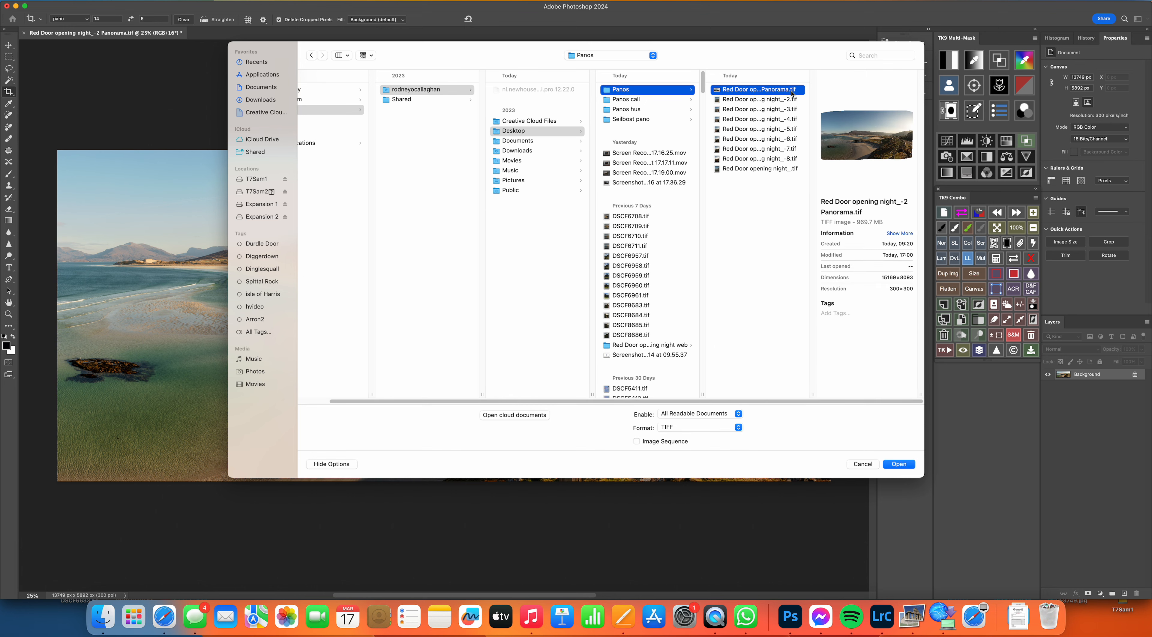
left_click(897, 468)
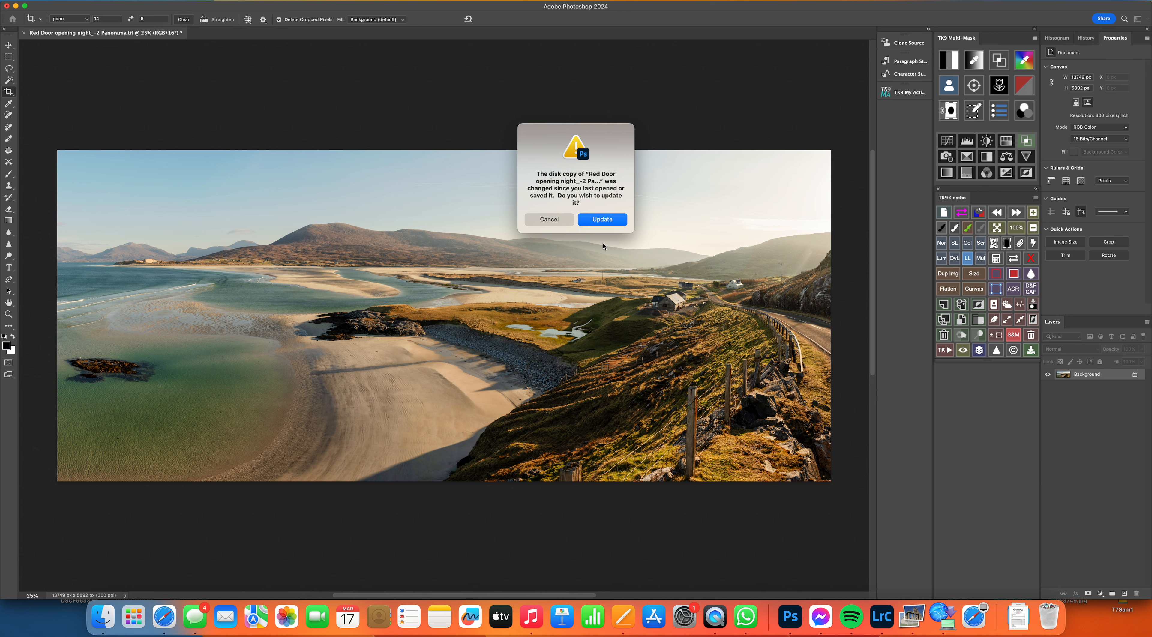
left_click(608, 224)
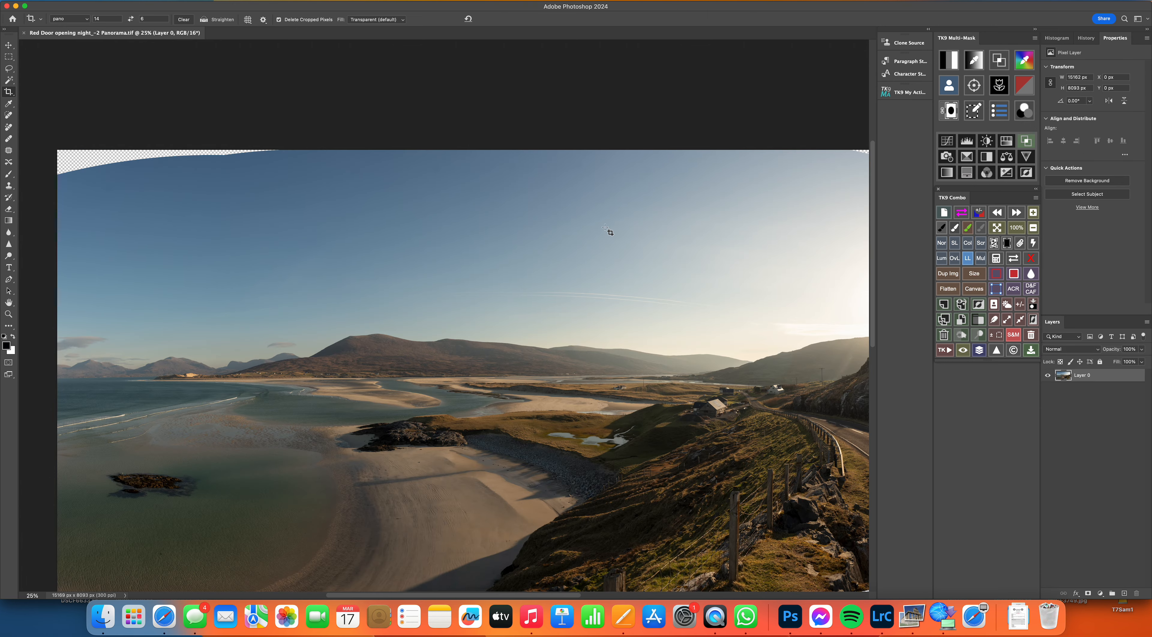
key("super+minus")
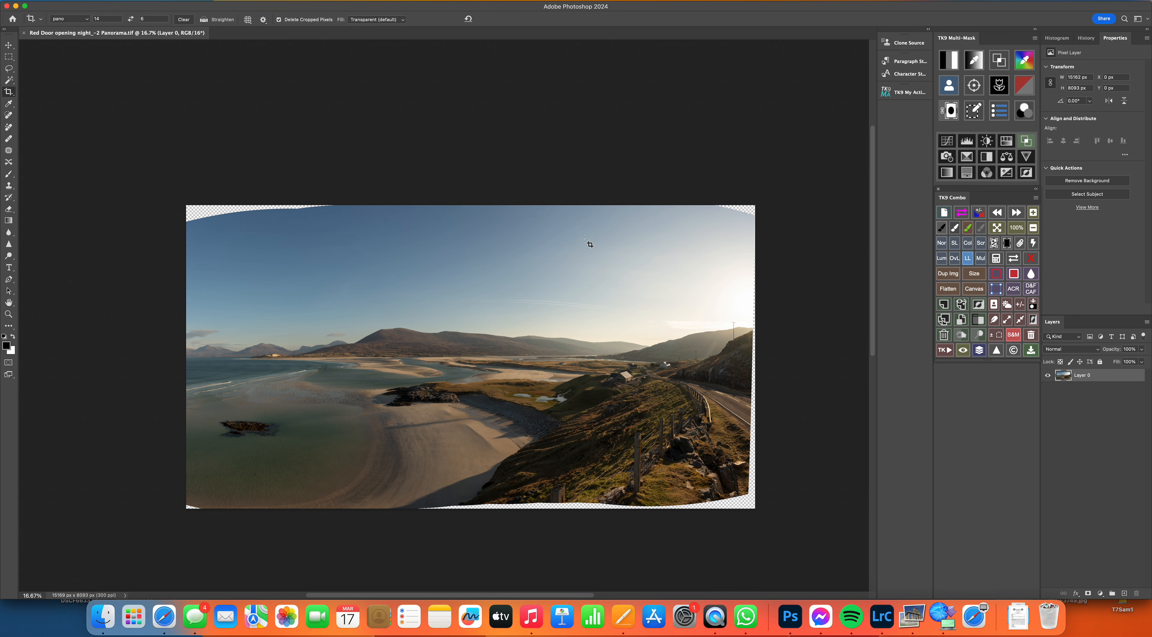
left_click(520, 332)
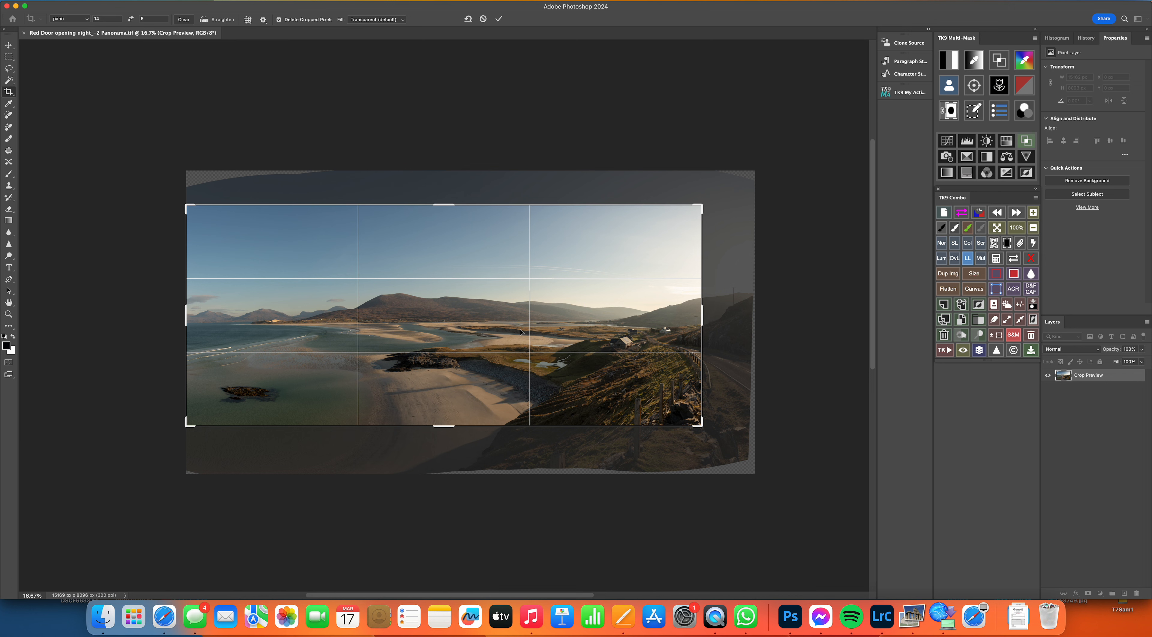
left_click(499, 18)
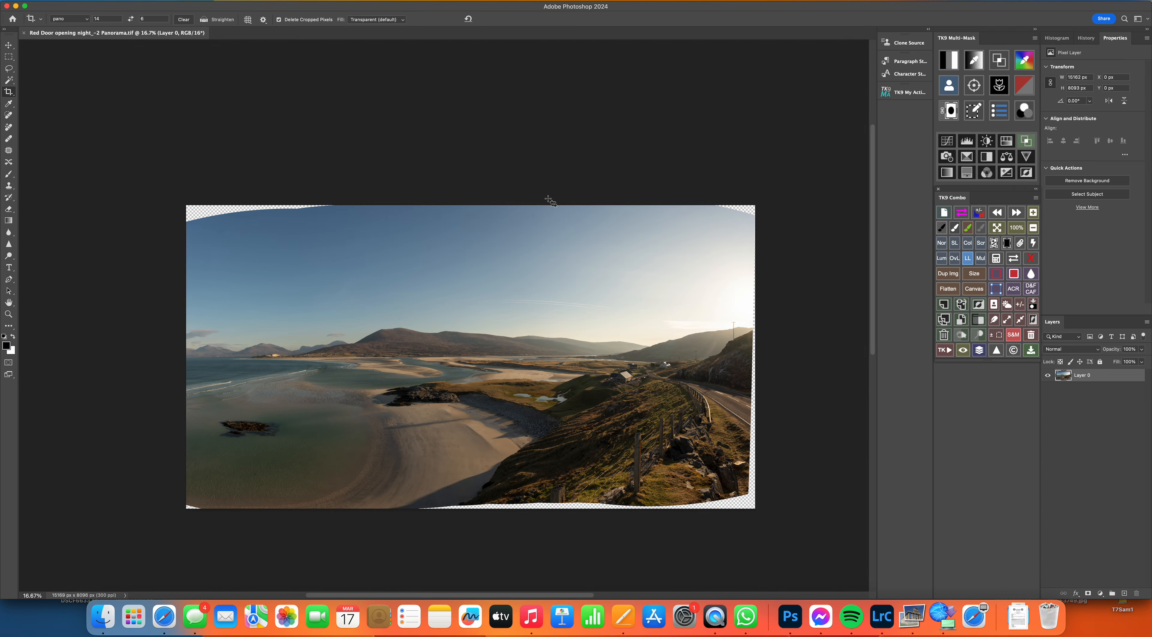
Step: Examine the stitched panorama's detail at 100% across the sky, mountains, shoreline and beach, and return to viewing the whole image
scroll(565, 301, "up", 3)
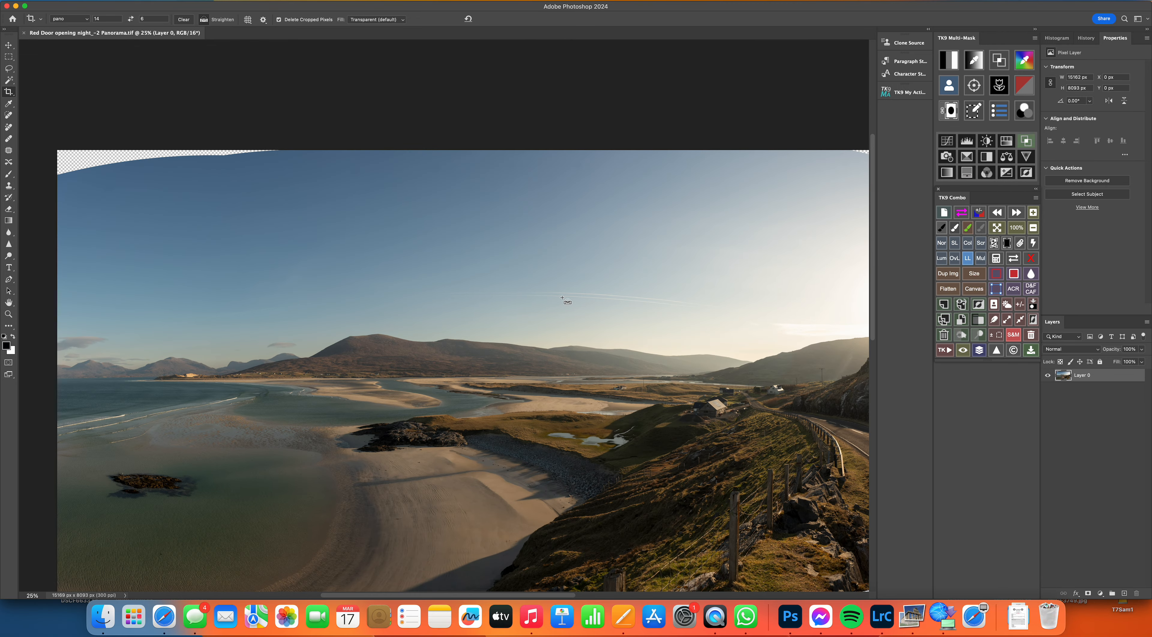
scroll(563, 298, "up", 3)
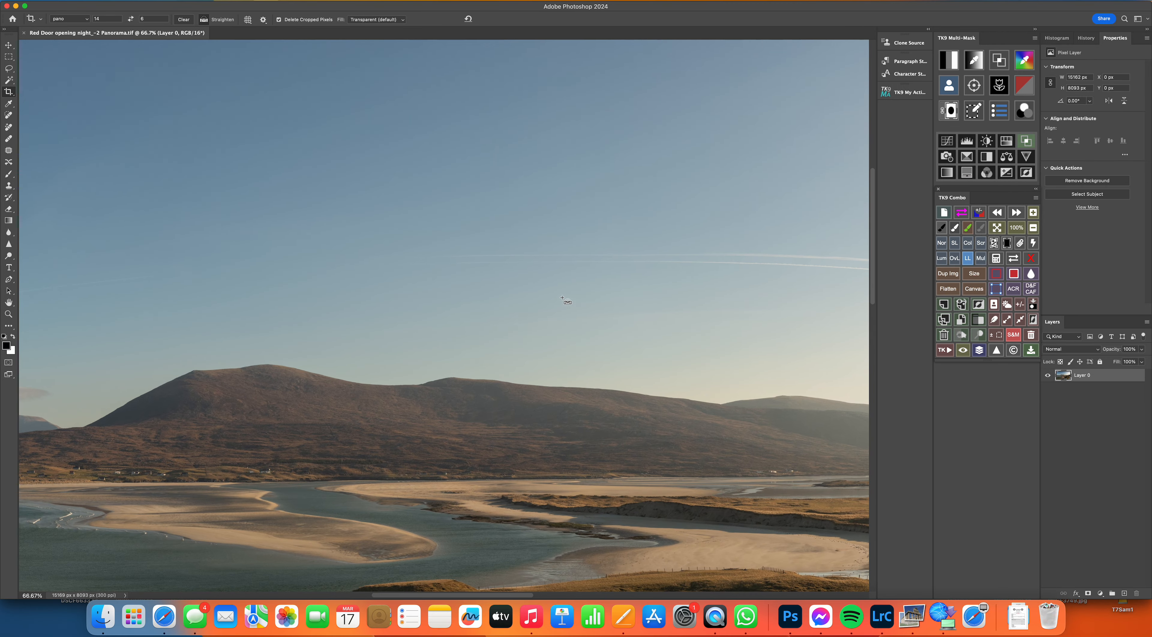
scroll(562, 300, "up", 2)
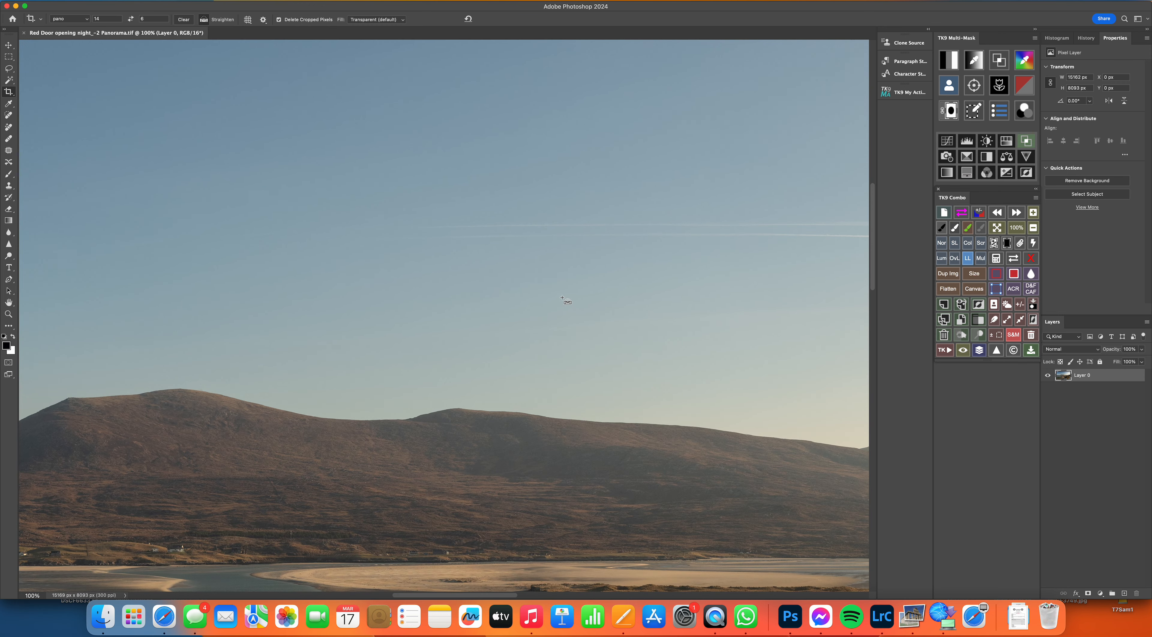
left_click_drag(491, 412, 532, 211)
left_click_drag(344, 318, 646, 278)
left_click_drag(363, 289, 577, 241)
left_click_drag(490, 252, 689, 290)
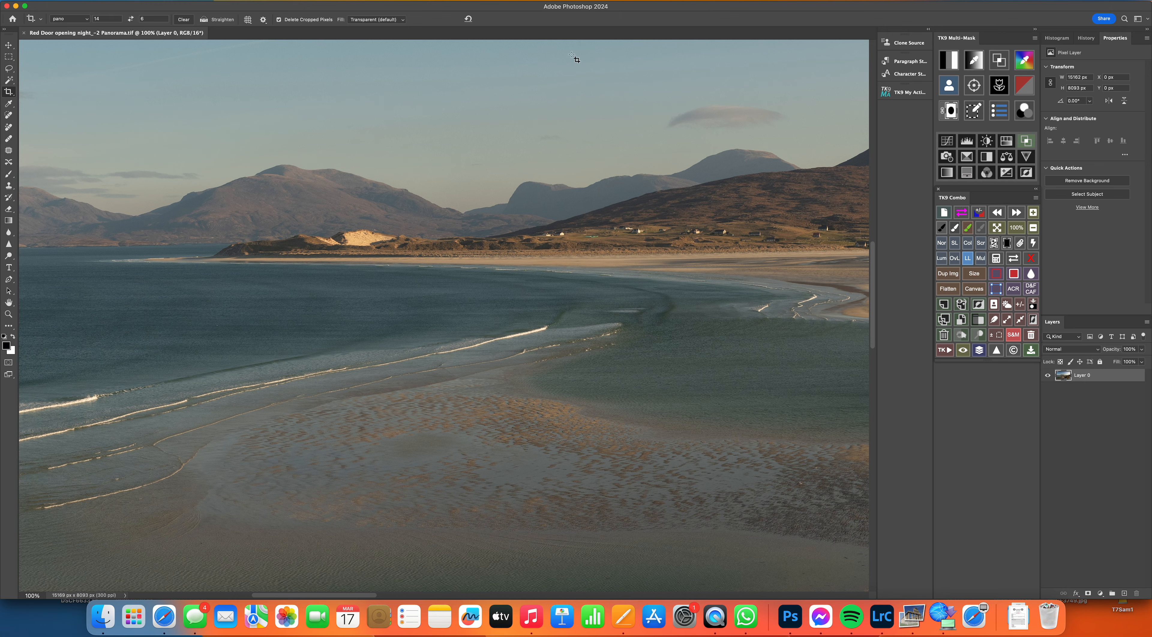
left_click_drag(699, 406, 198, 267)
left_click_drag(526, 287, 153, 309)
left_click_drag(489, 275, 171, 324)
left_click_drag(436, 319, 263, 355)
left_click_drag(556, 320, 286, 332)
left_click_drag(514, 319, 591, 316)
left_click_drag(360, 347, 637, 319)
key("super+minus")
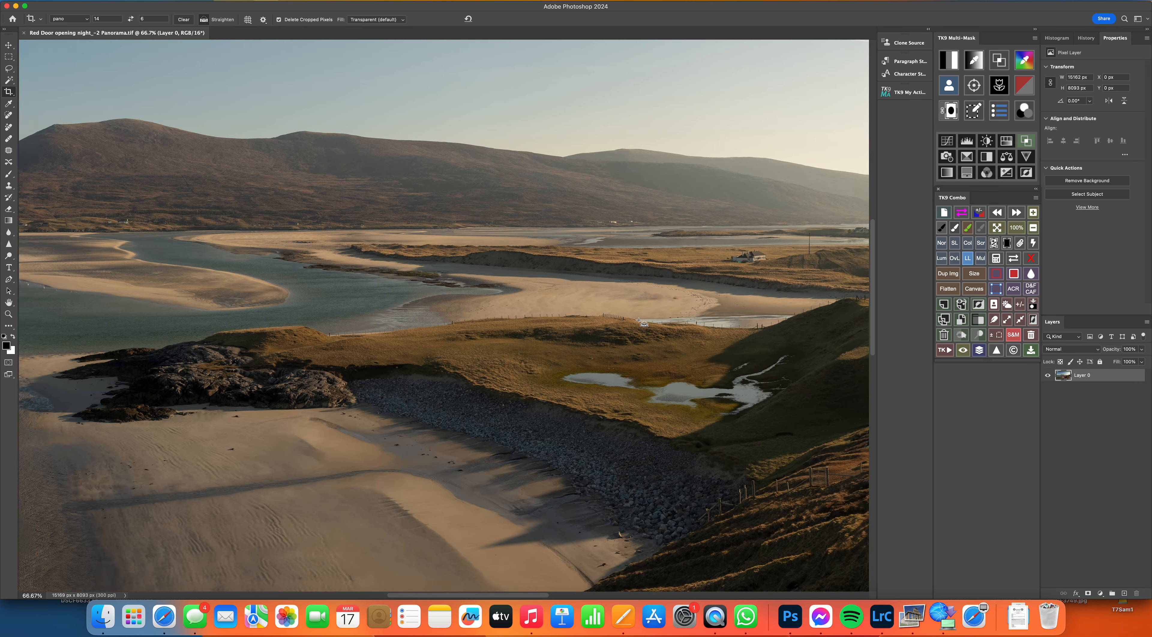
key("super+minus")
key("super+minus")
key("super+minus")
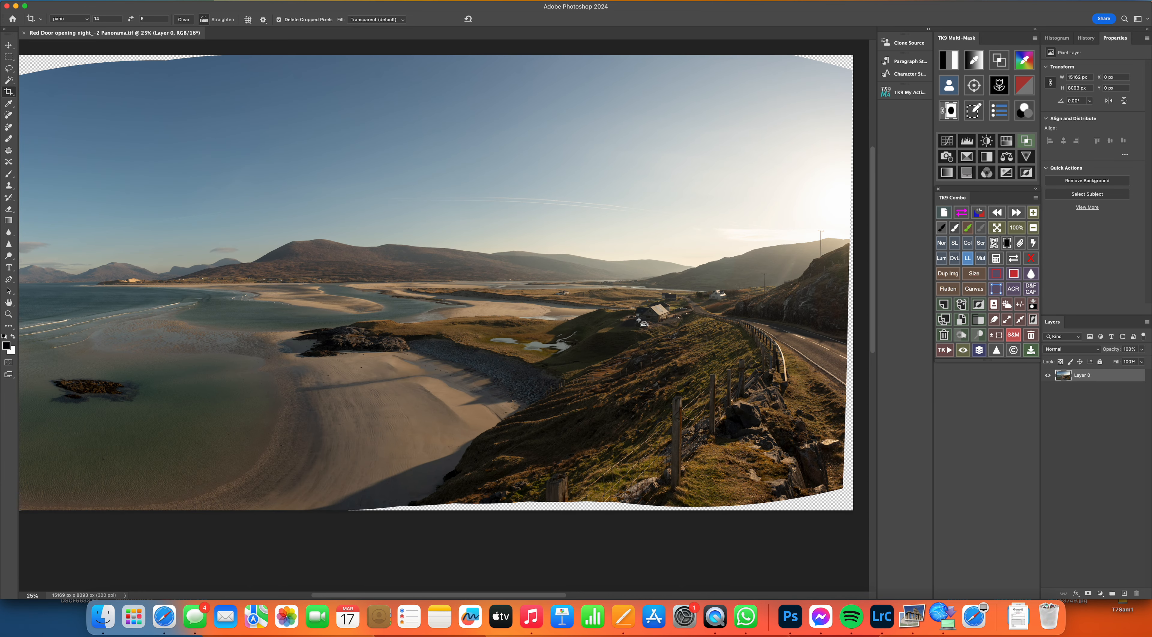
key("super+minus")
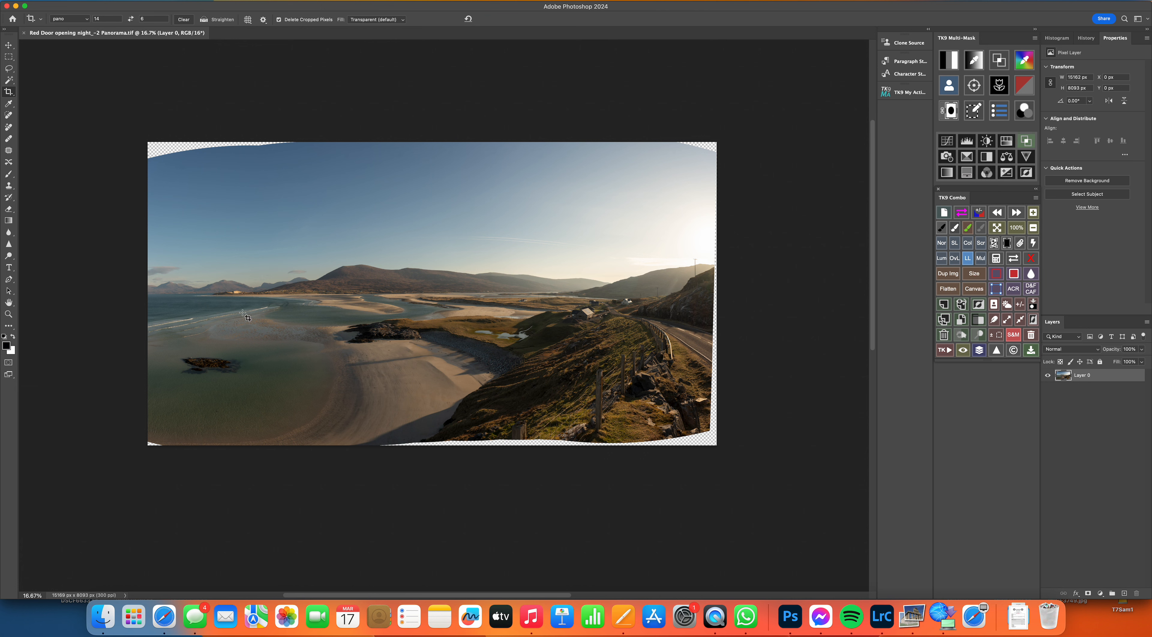
Step: Crop the panorama at a 16:9 ratio, excluding the transparent curved edges around the stitched image
left_click(83, 20)
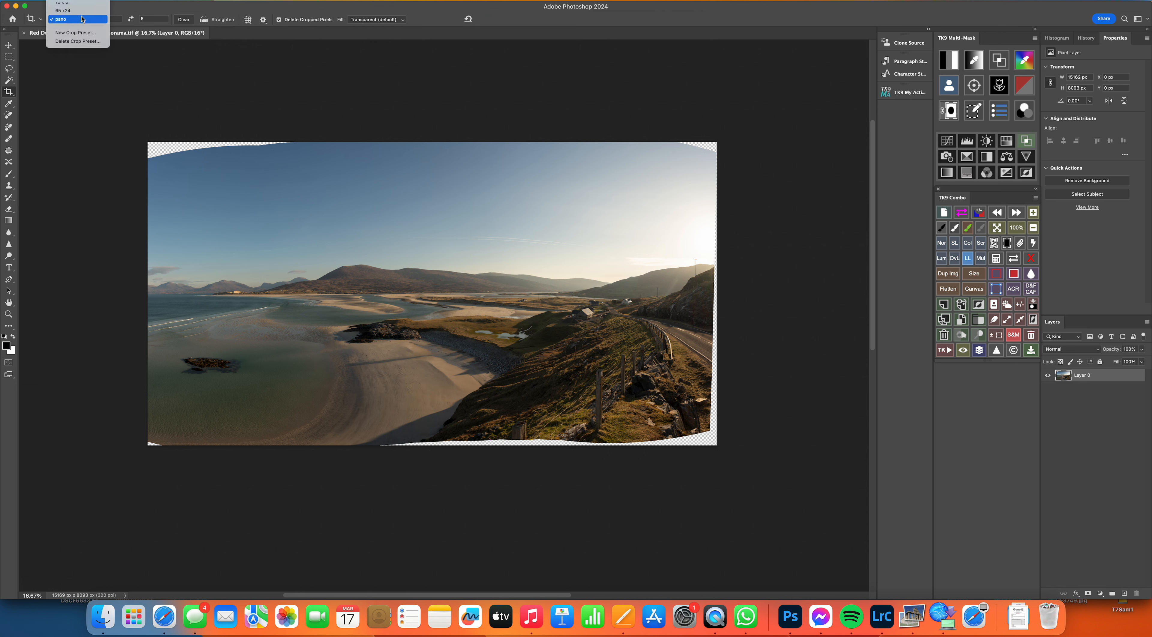
mouse_move(82, 3)
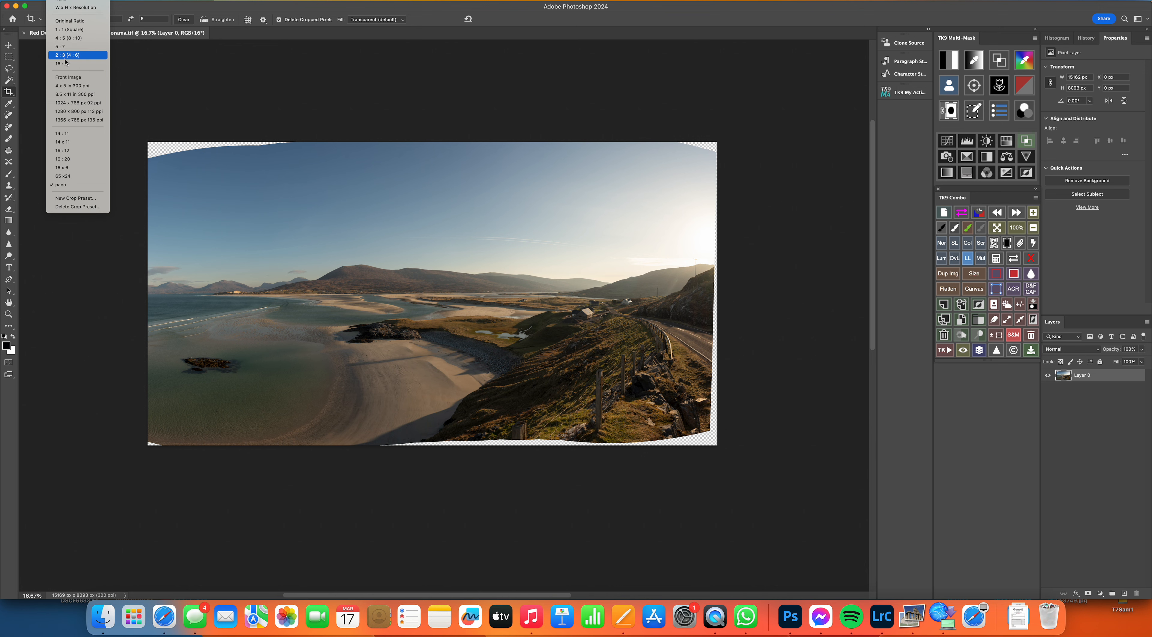
left_click(66, 63)
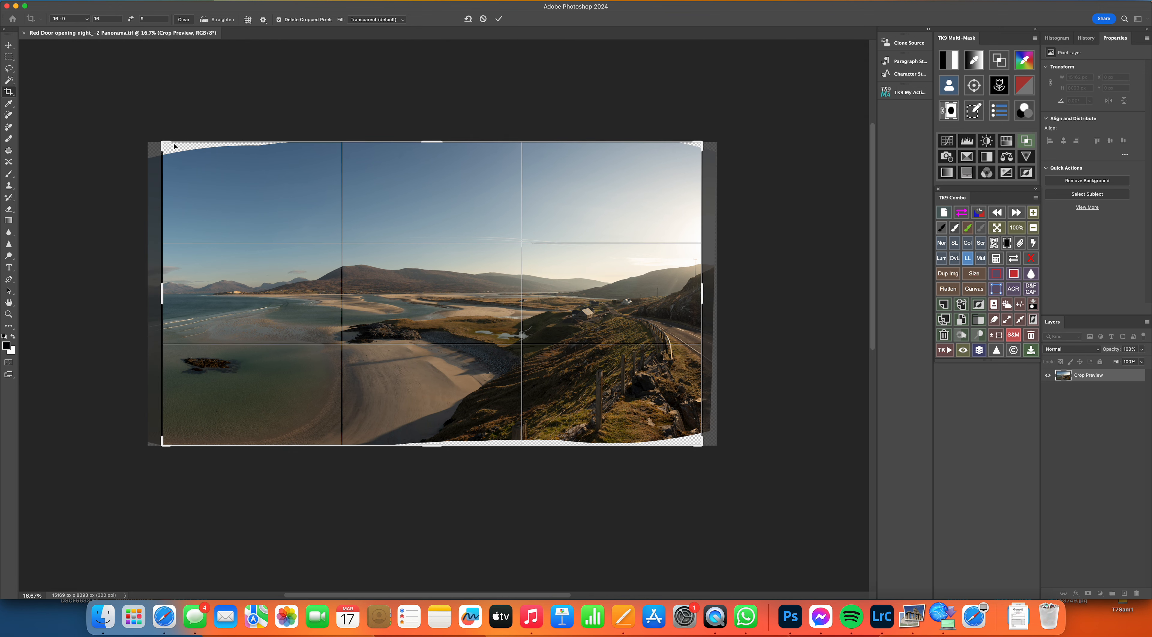
left_click_drag(162, 139, 167, 156)
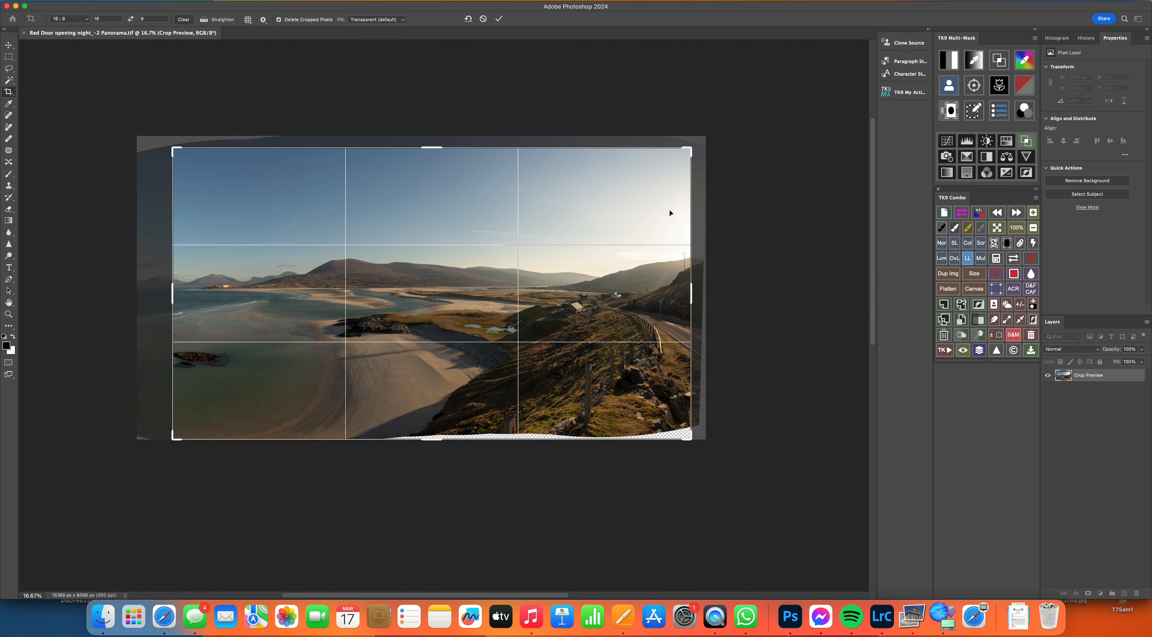
left_click_drag(655, 244, 662, 238)
left_click_drag(468, 442, 469, 437)
left_click_drag(443, 343, 444, 342)
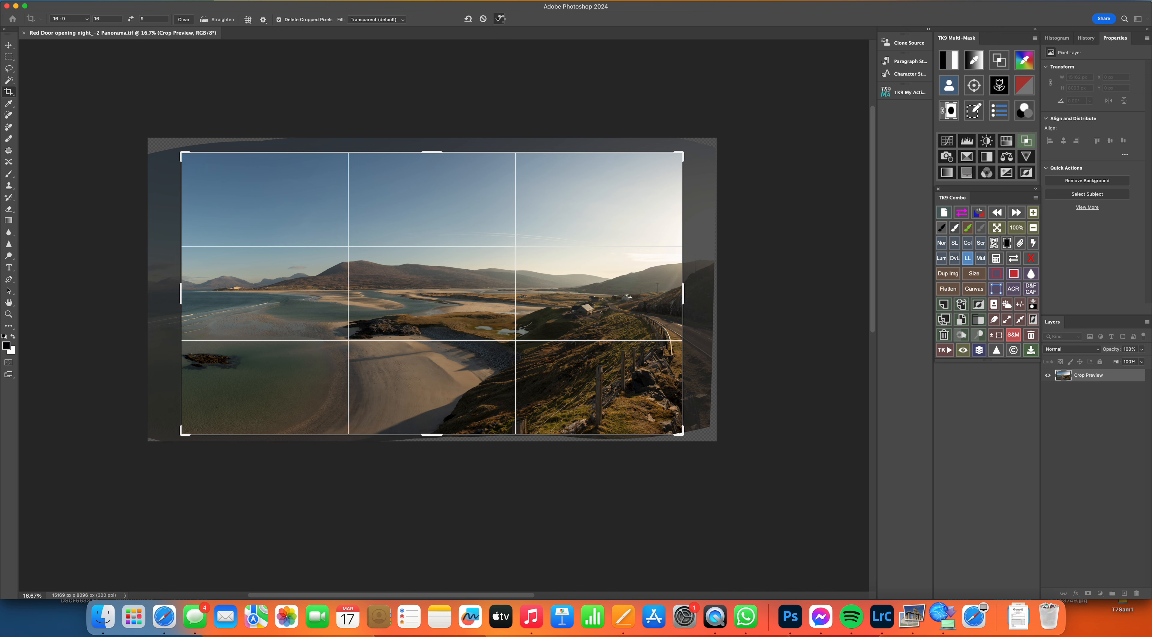
left_click(501, 19)
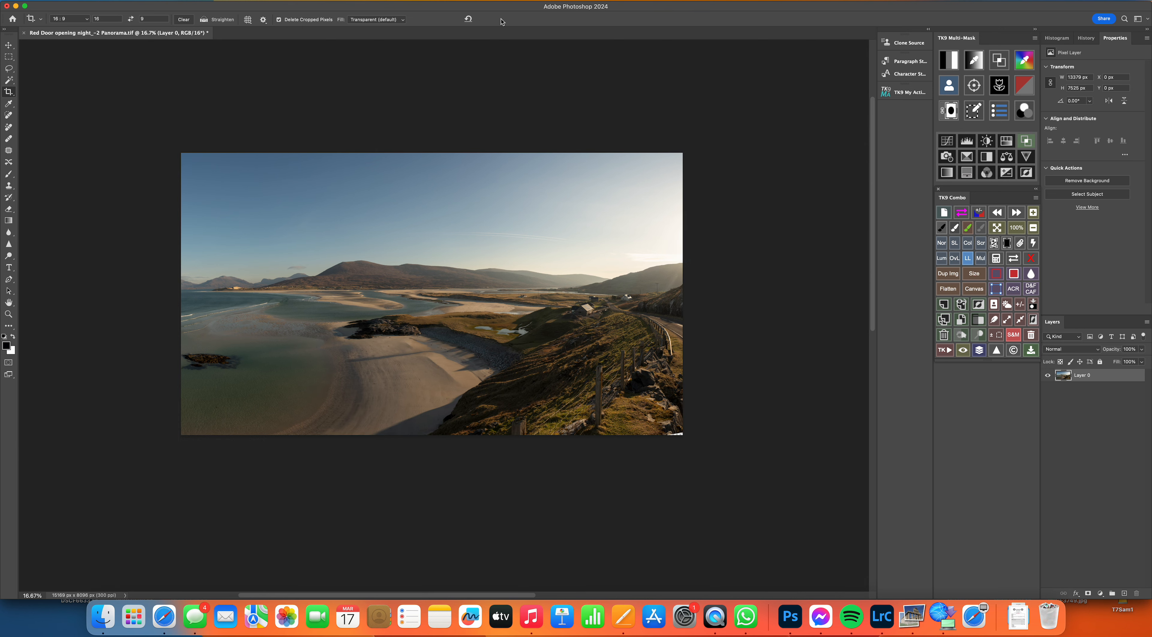
Step: Lasso the blank patch in the image's lower-right corner, and fill it to match the surrounding ground once the image is flattened
key("super+plus")
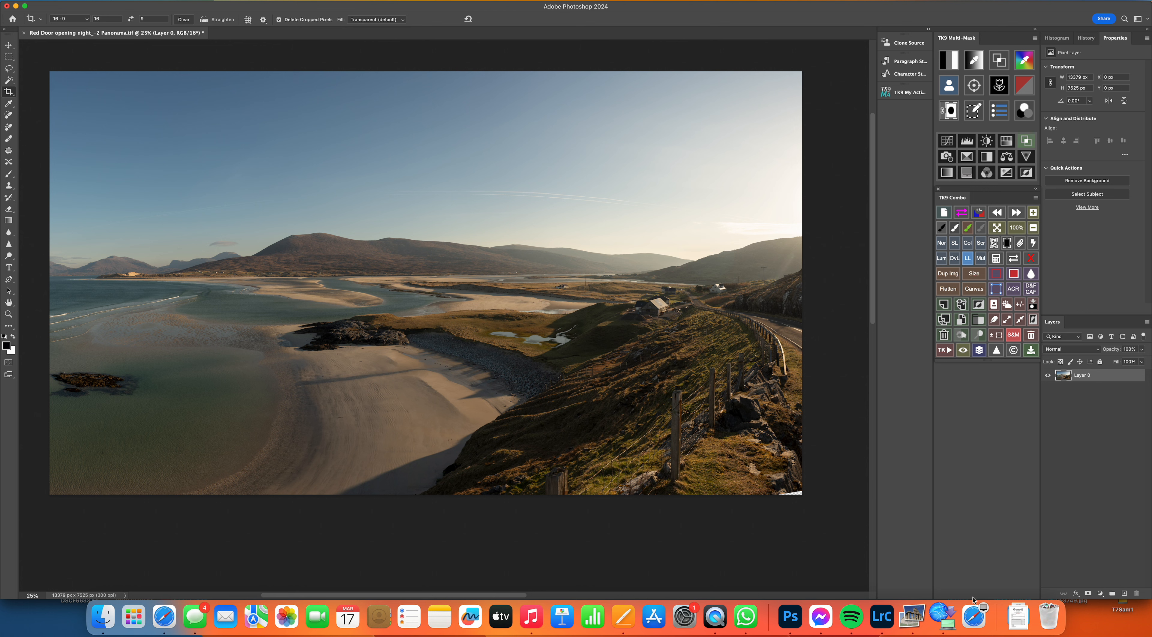
left_click(8, 69)
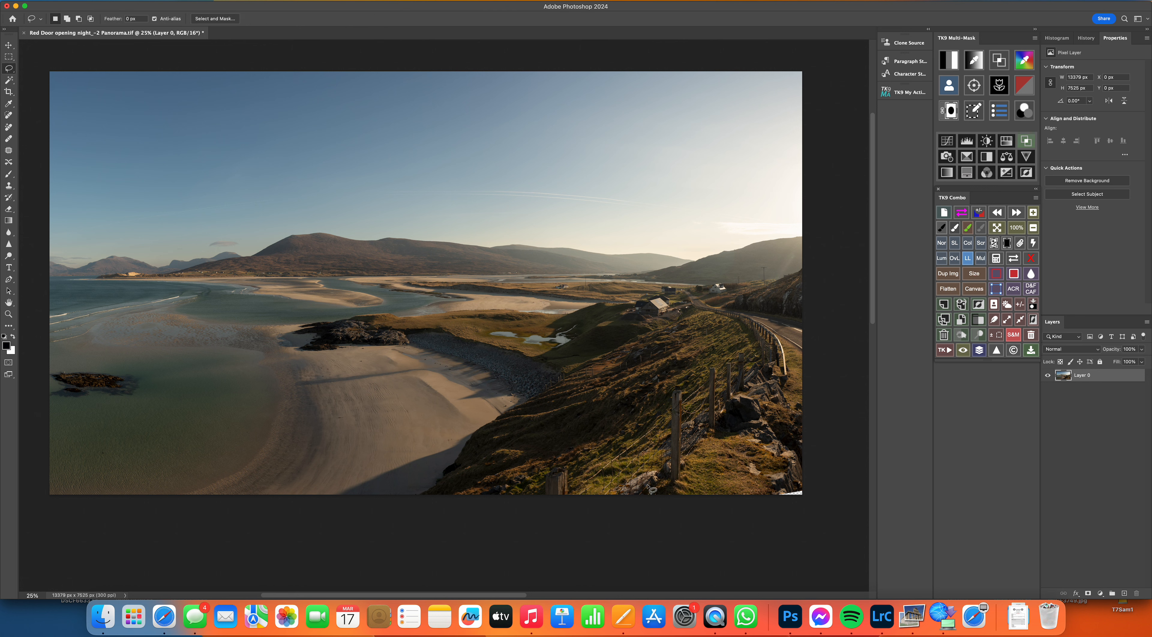
mouse_move(809, 485)
left_mouse_down()
mouse_move(772, 494)
mouse_move(800, 502)
left_mouse_up()
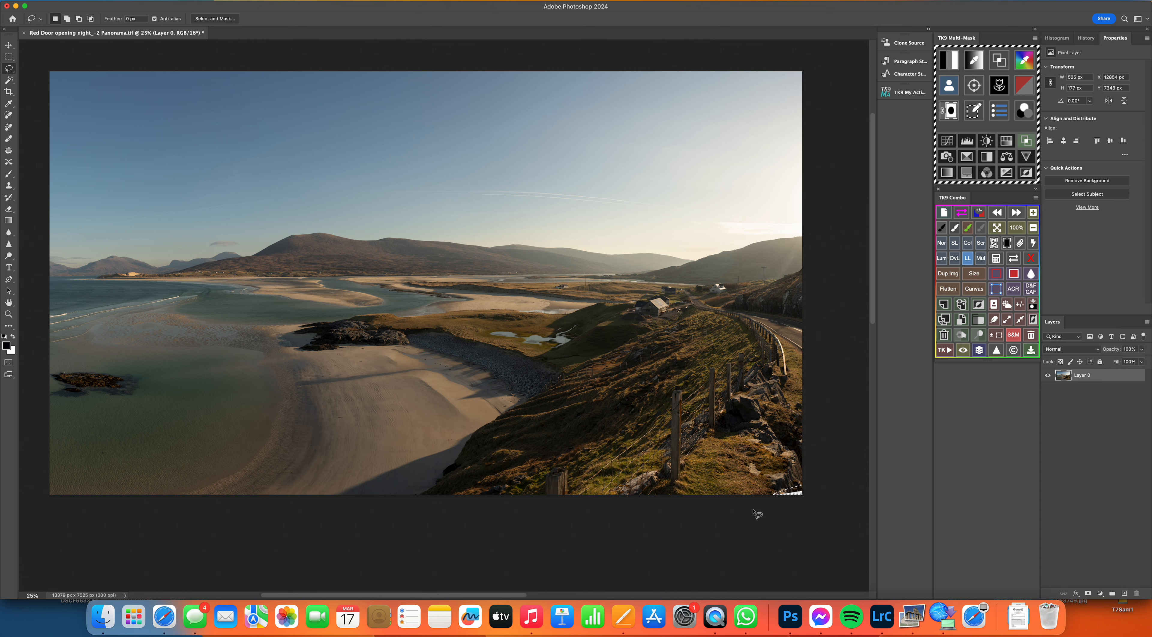
right_click(1113, 380)
left_click(1077, 512)
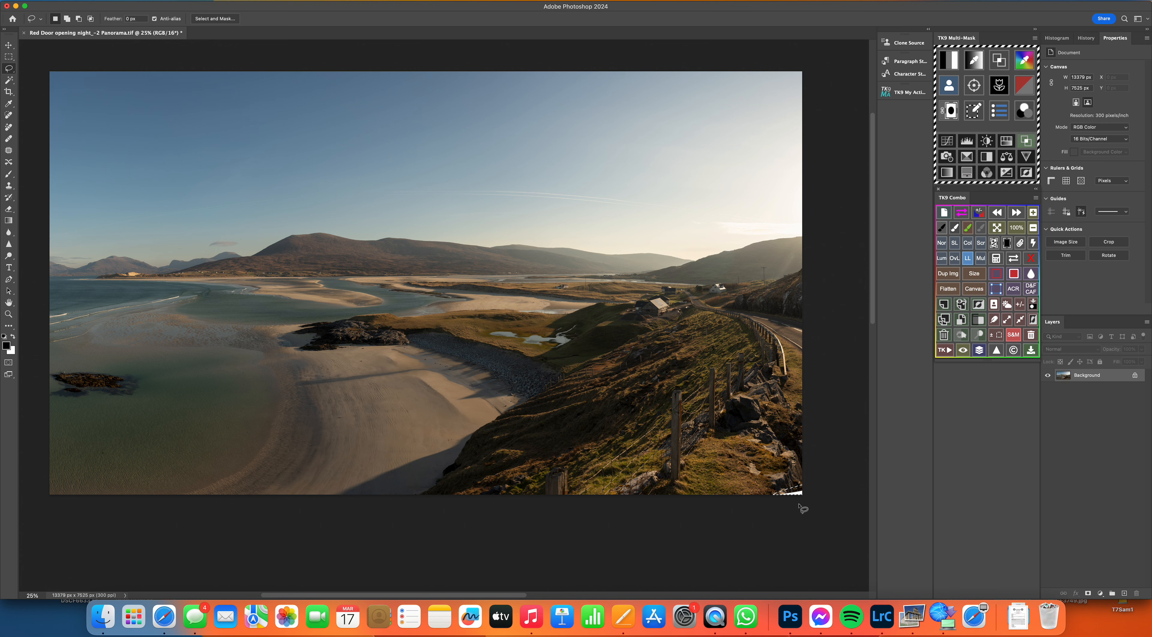
key("shift+BackSpace")
key("Return")
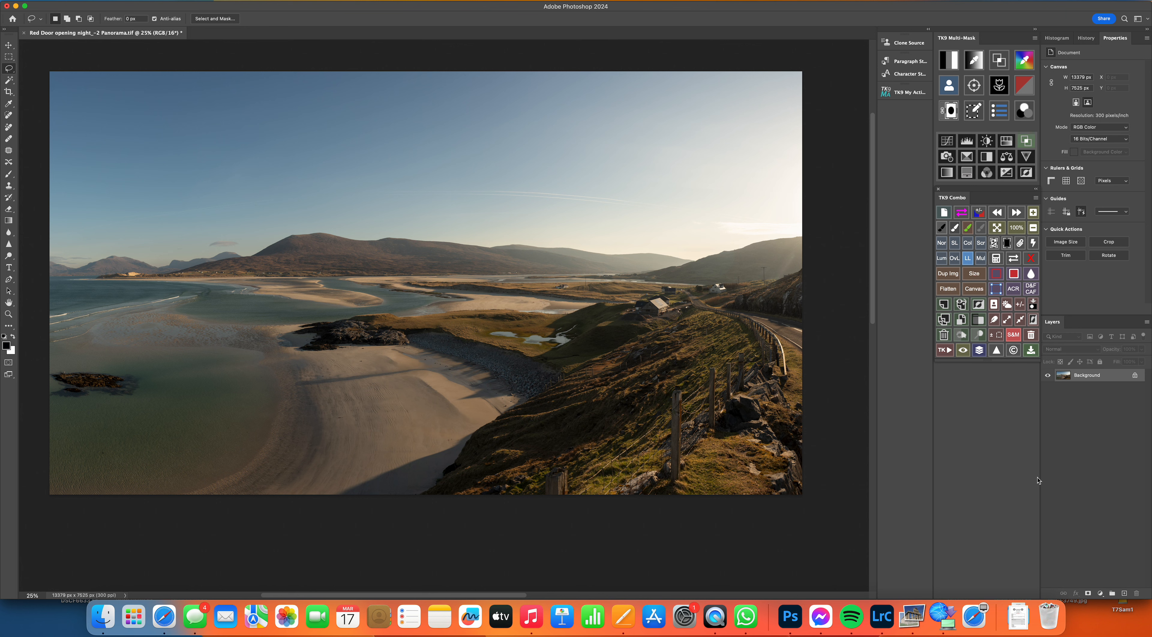
Step: Brighten the panorama with a Curves adjustment raising input 76 to output 103 plus a lifted highlight point, and flatten the image
left_click(1101, 593)
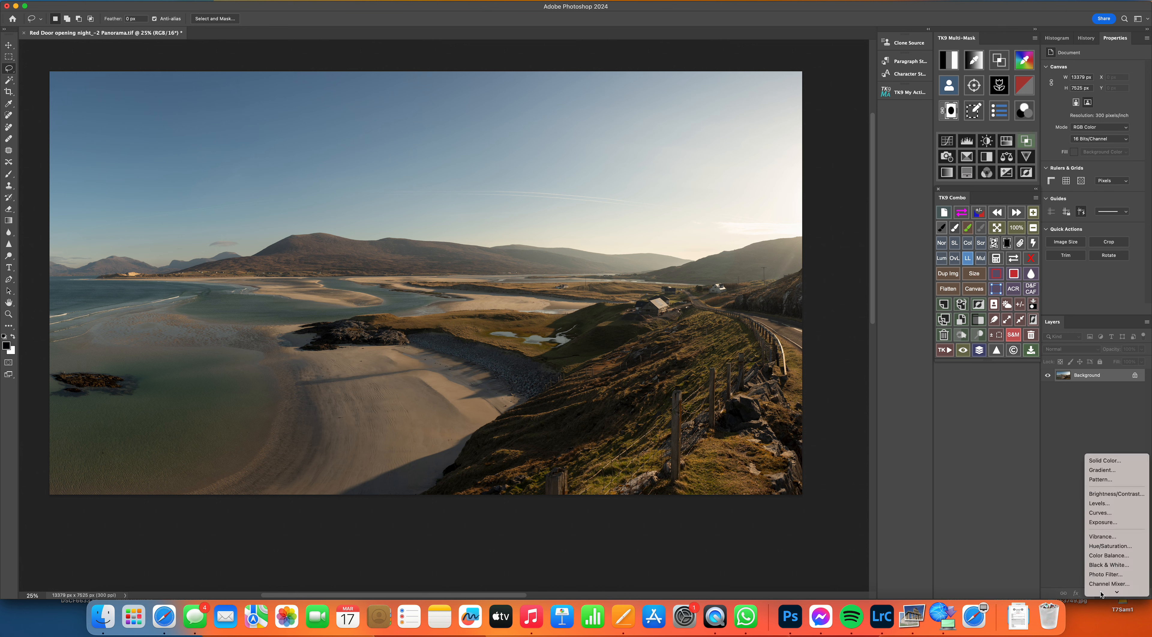
left_click(949, 141)
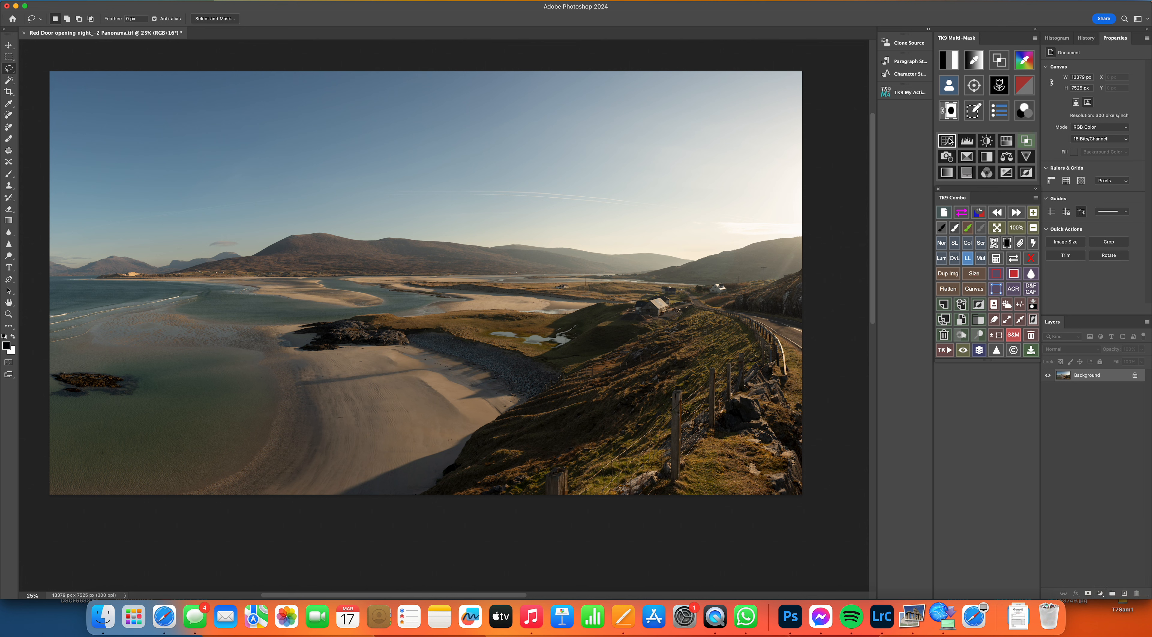
left_click(948, 142)
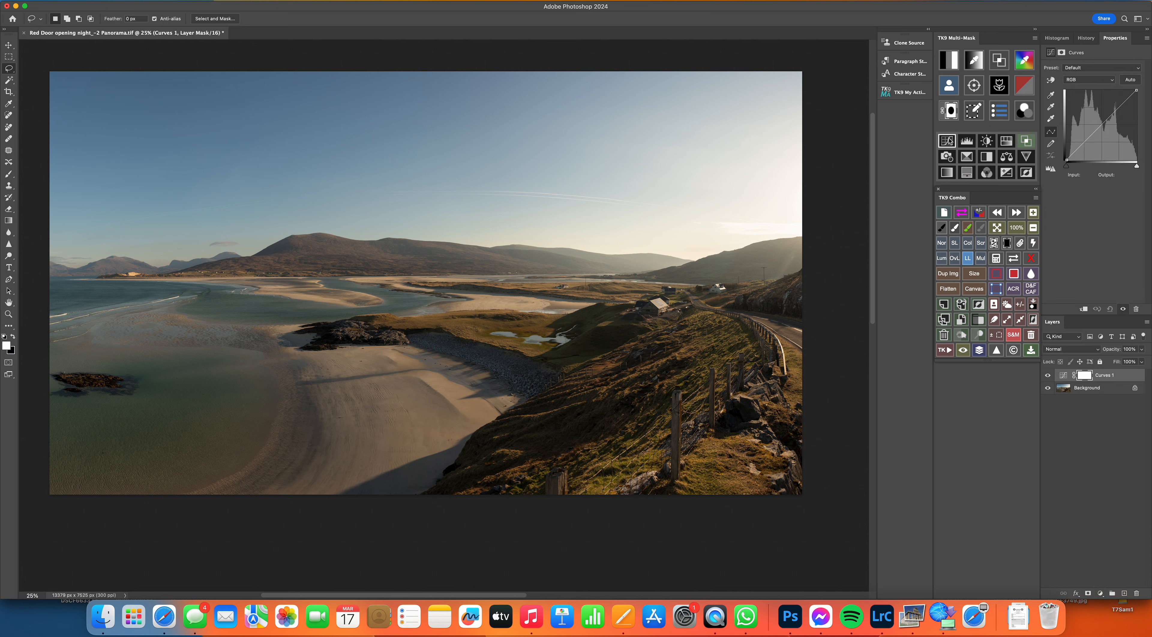
left_click_drag(1093, 134, 1091, 129)
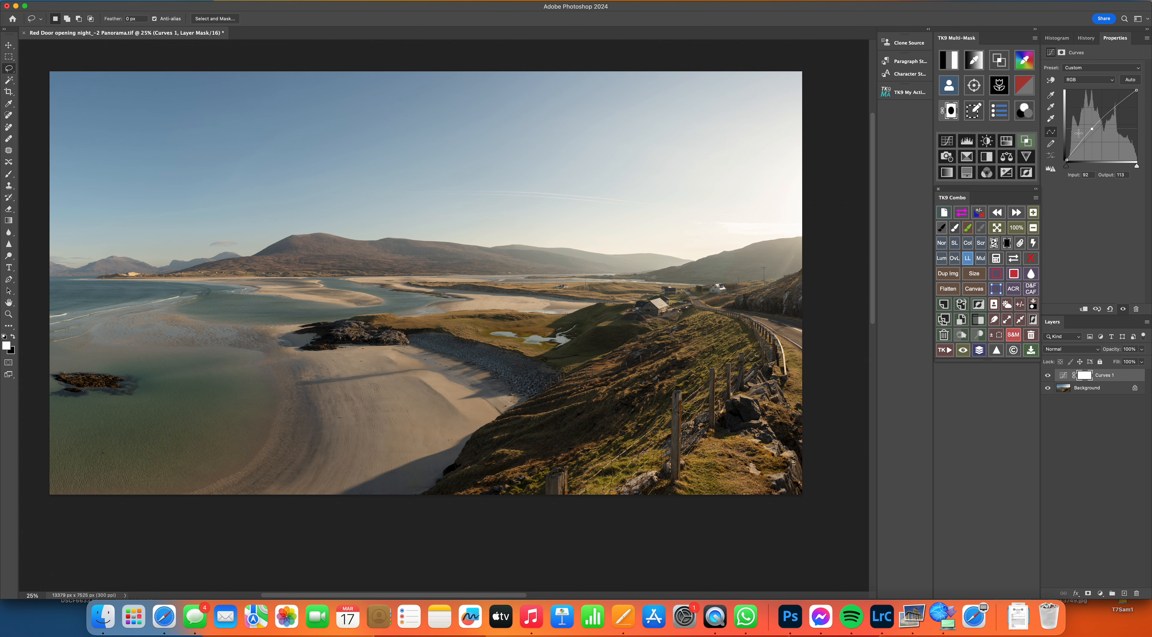
left_click_drag(1087, 133, 1088, 131)
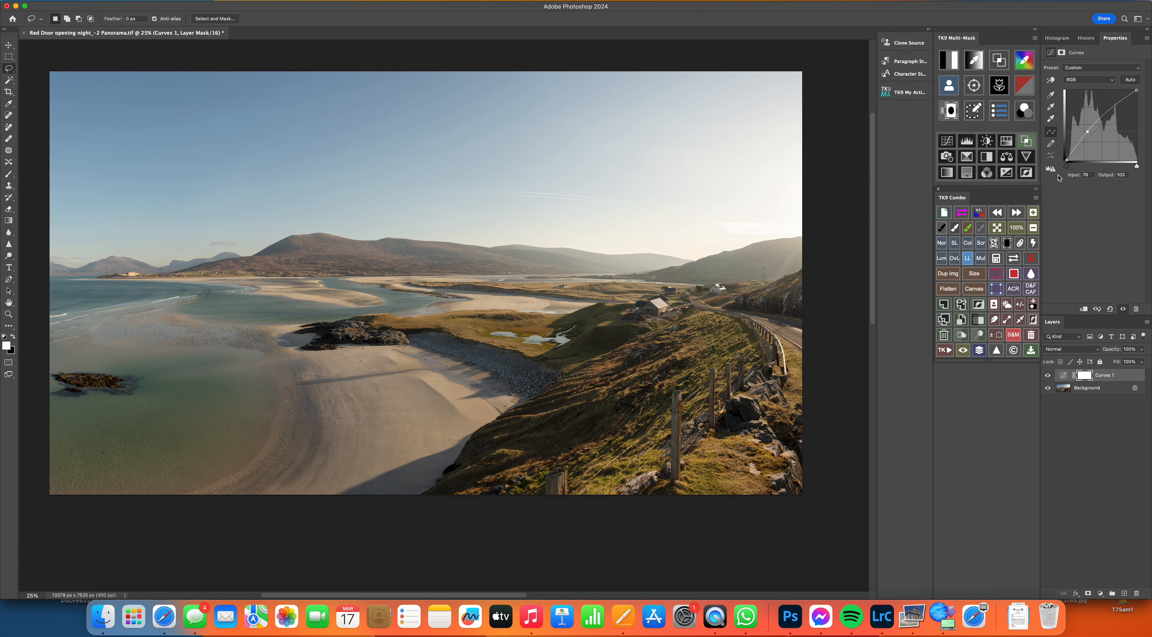
left_click_drag(1112, 108, 1114, 107)
right_click(1102, 375)
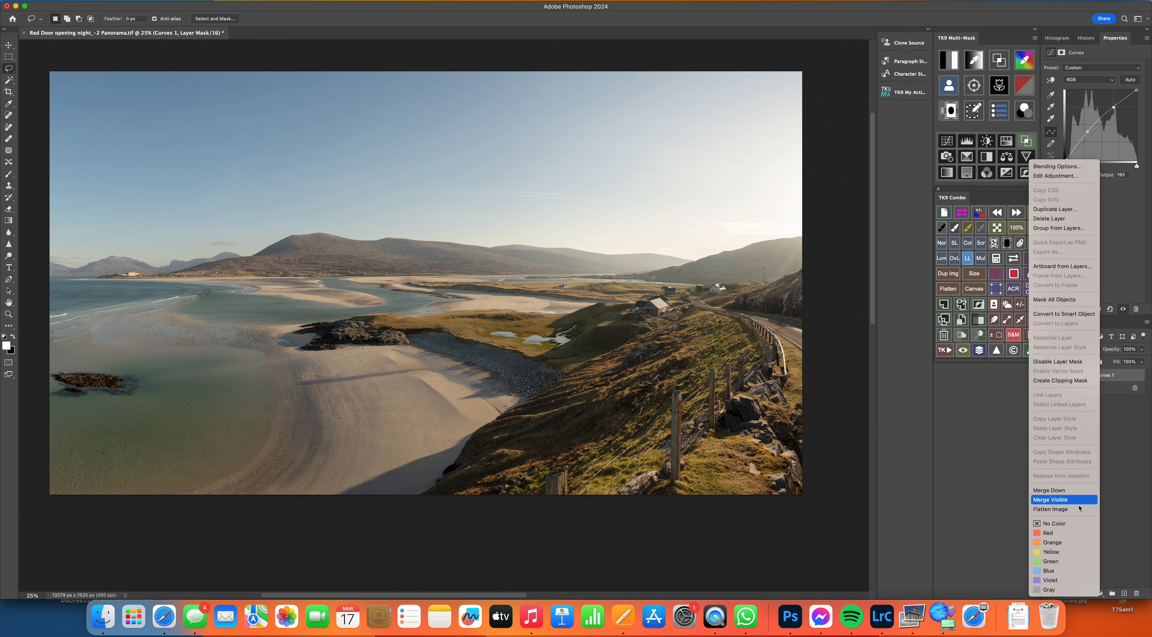
left_click(1085, 509)
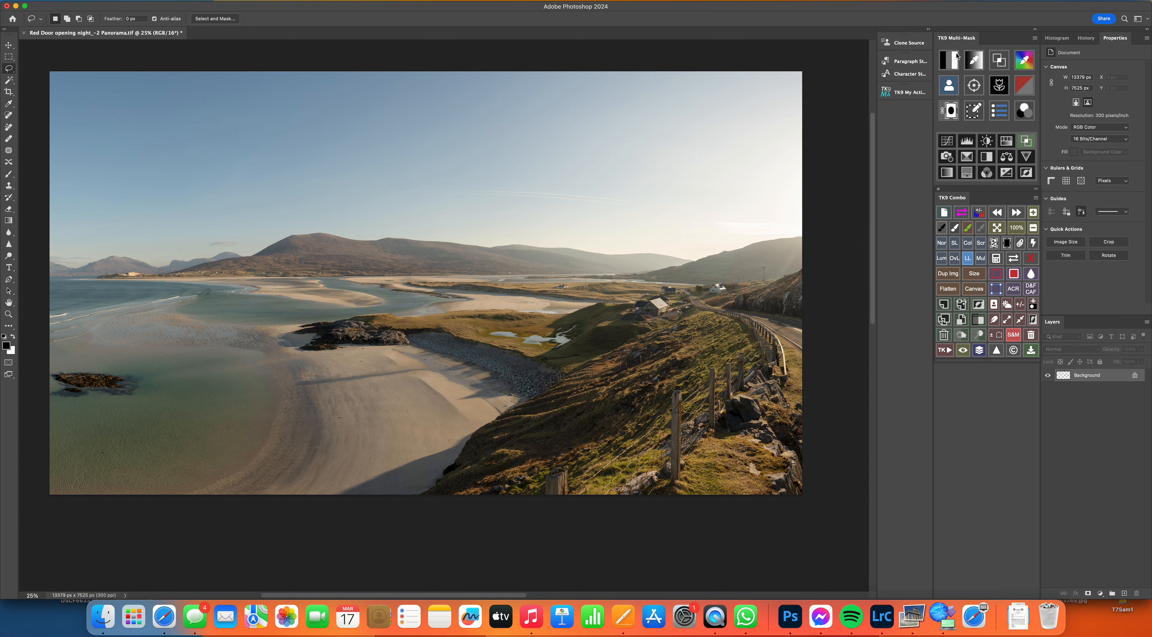
Step: Add a Levels adjustment through a level 2 darks luminosity mask, with white input 156 and midtone 0.51, and compare before and after
left_click(951, 63)
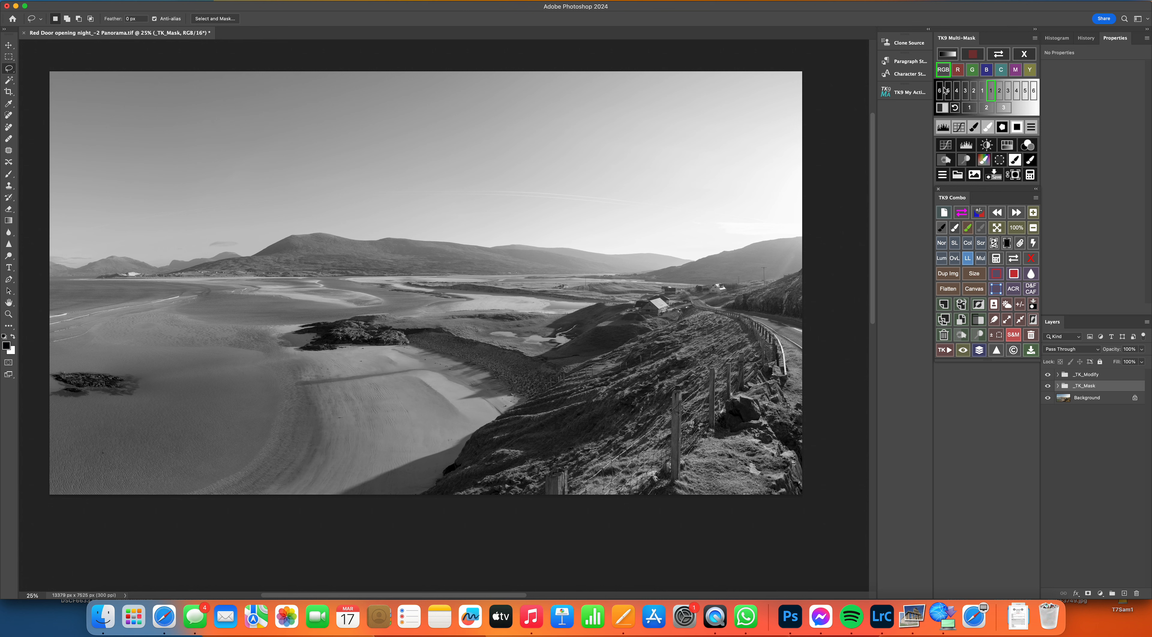
left_click(983, 92)
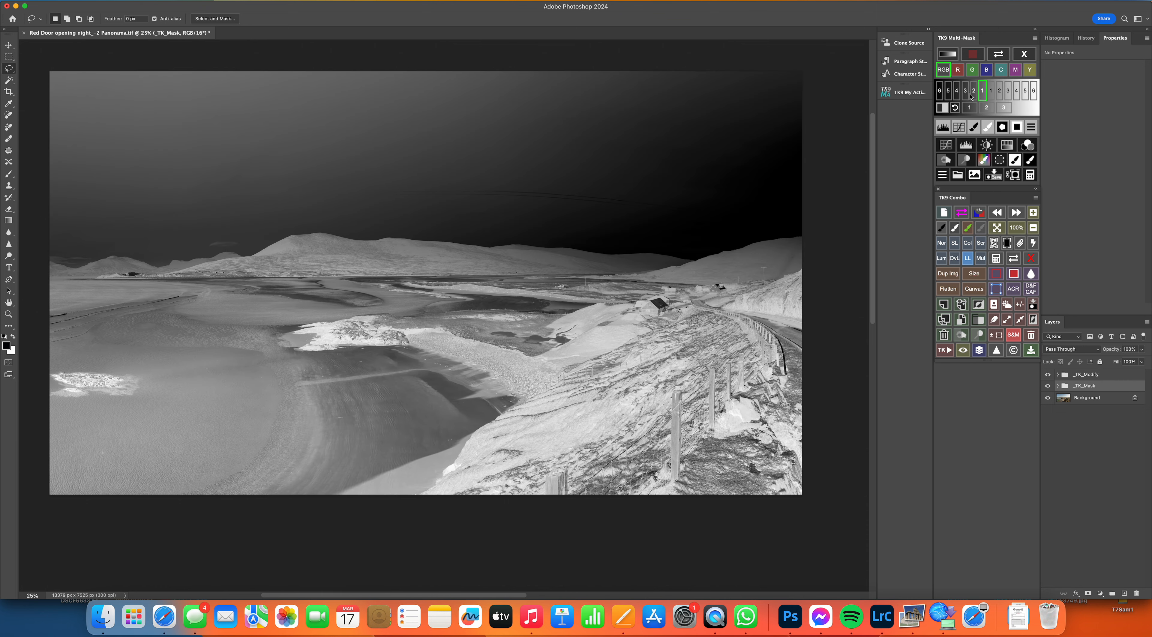
left_click(973, 92)
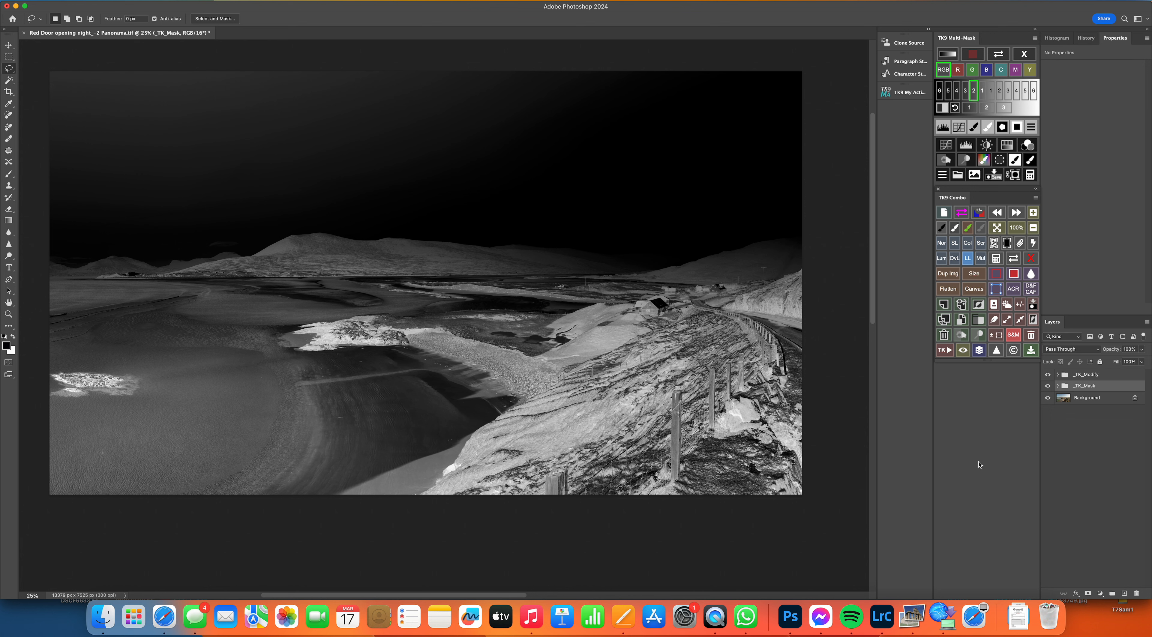
left_click(967, 146)
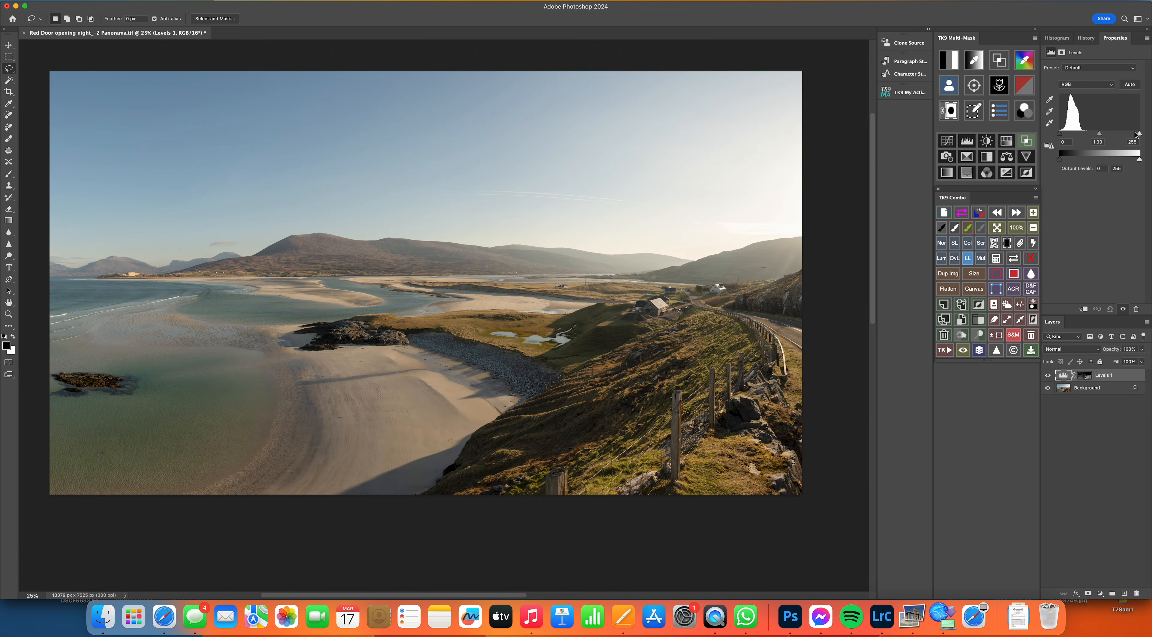
left_click_drag(1136, 134, 1095, 139)
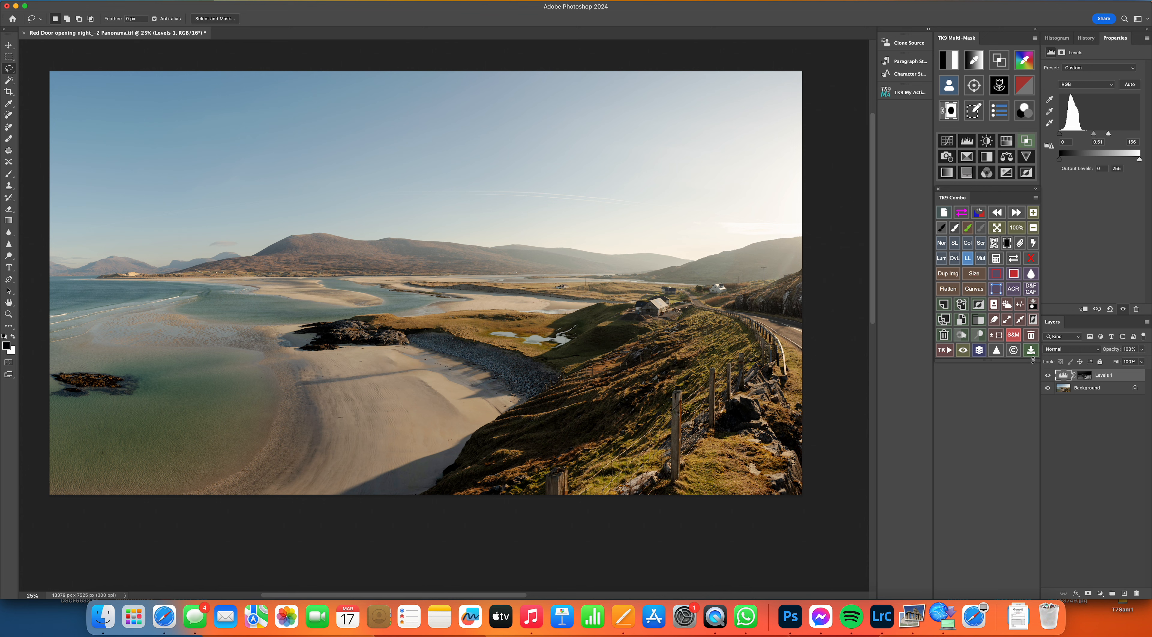
left_click(1047, 377)
left_click(1046, 377)
Step: Compare the three midtone luminosity masks using the histogram, and choose midtone mask 3
left_click(951, 65)
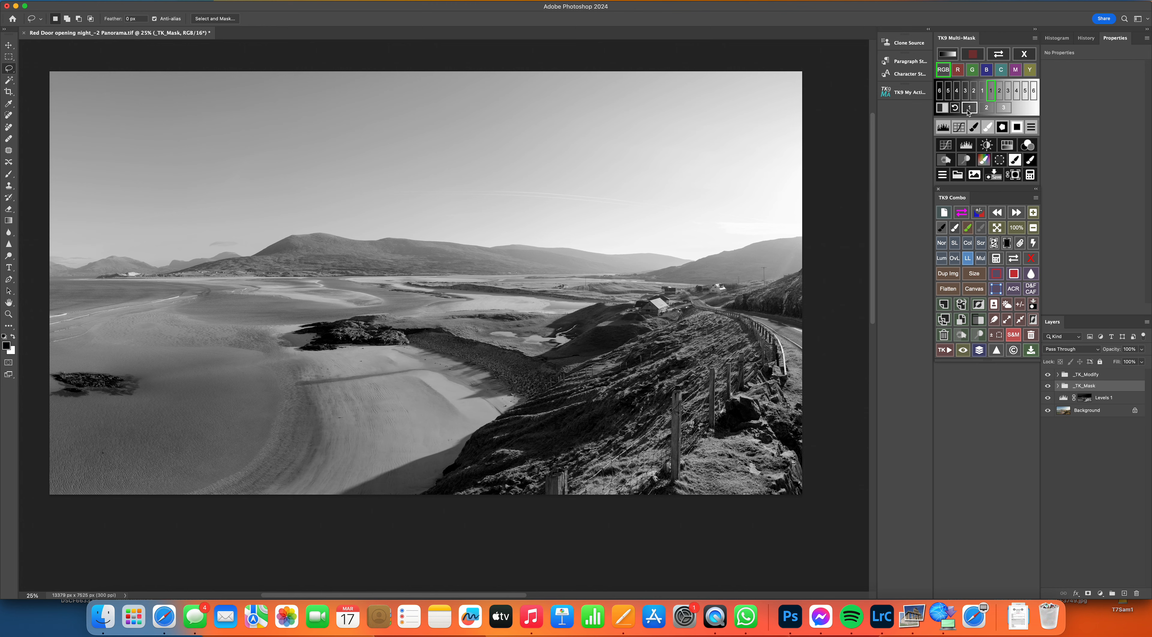
left_click(1003, 109)
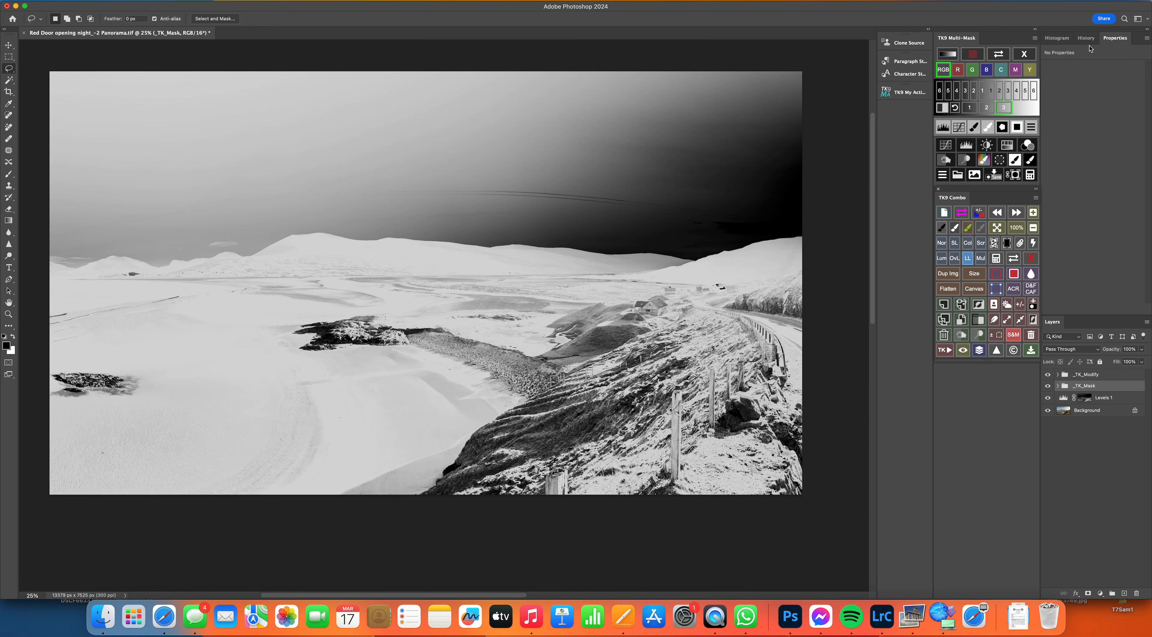
left_click(1057, 38)
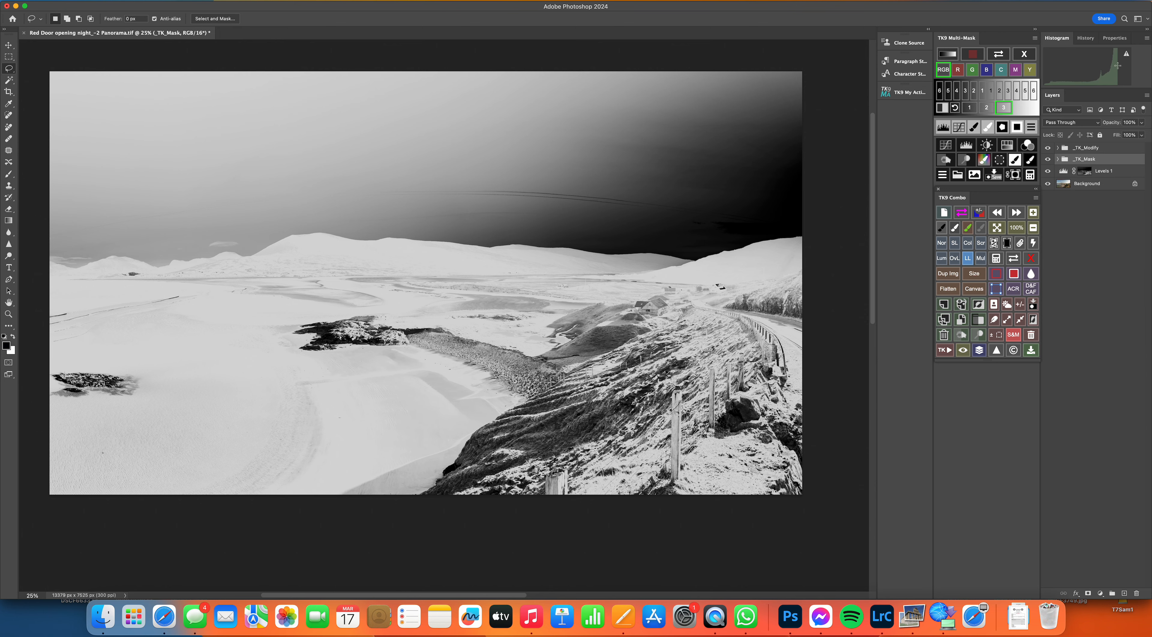
left_click(987, 109)
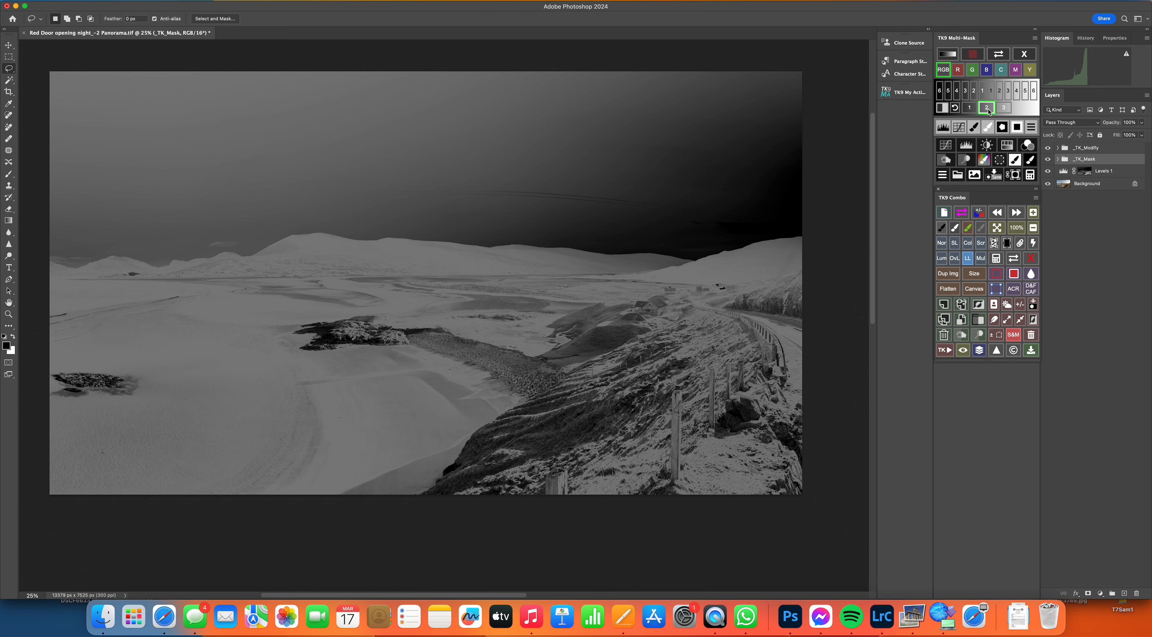
left_click(970, 111)
left_click(1003, 107)
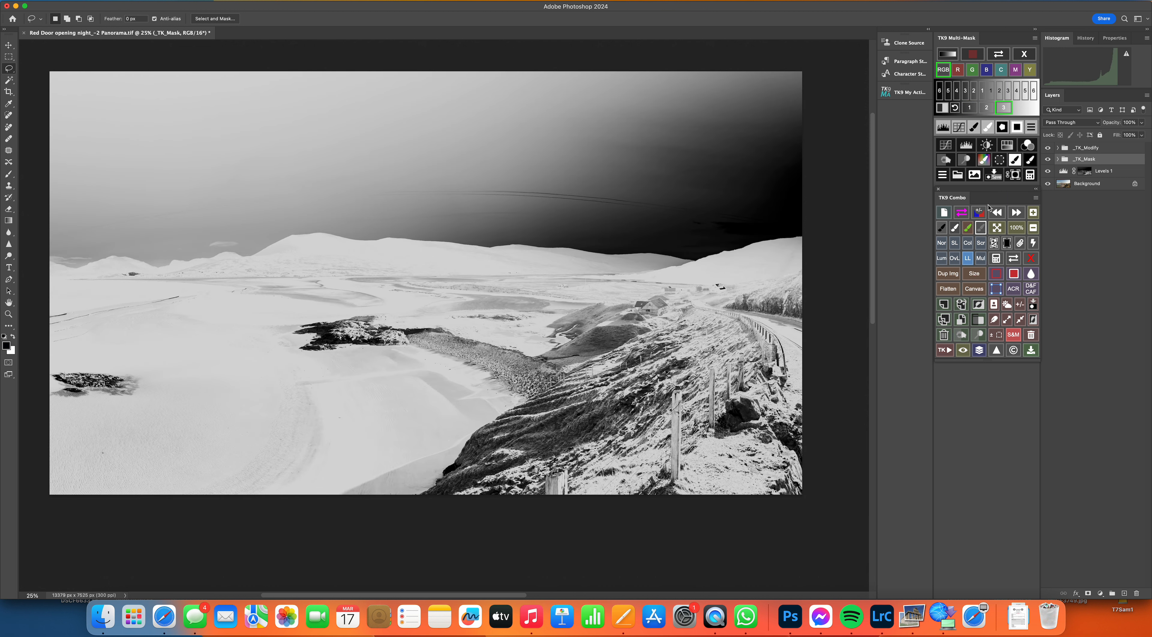
Step: Apply a Levels adjustment through the midtone mask with white input 242 and midtone 0.83, and flatten the image
left_click(972, 149)
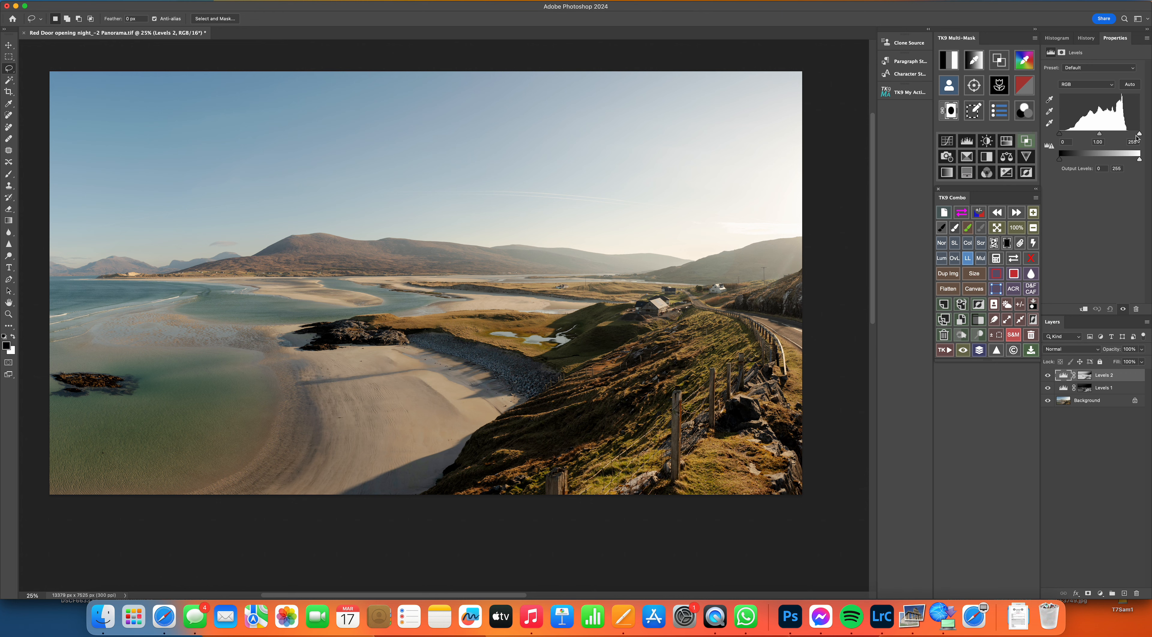
left_click_drag(1139, 135, 1102, 140)
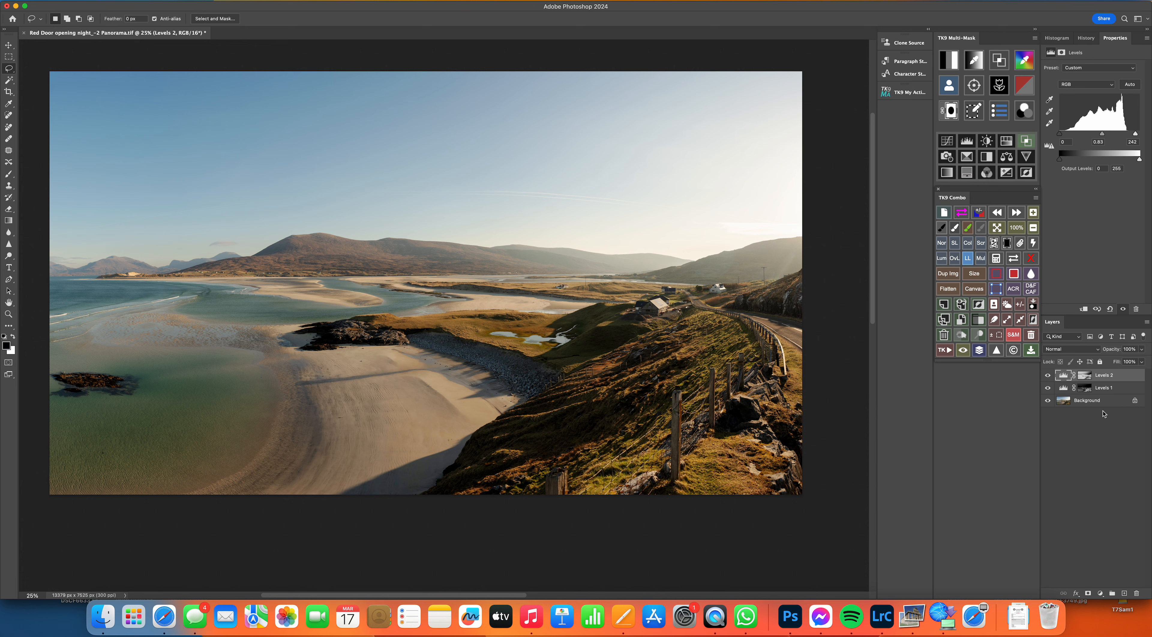
right_click(1107, 401)
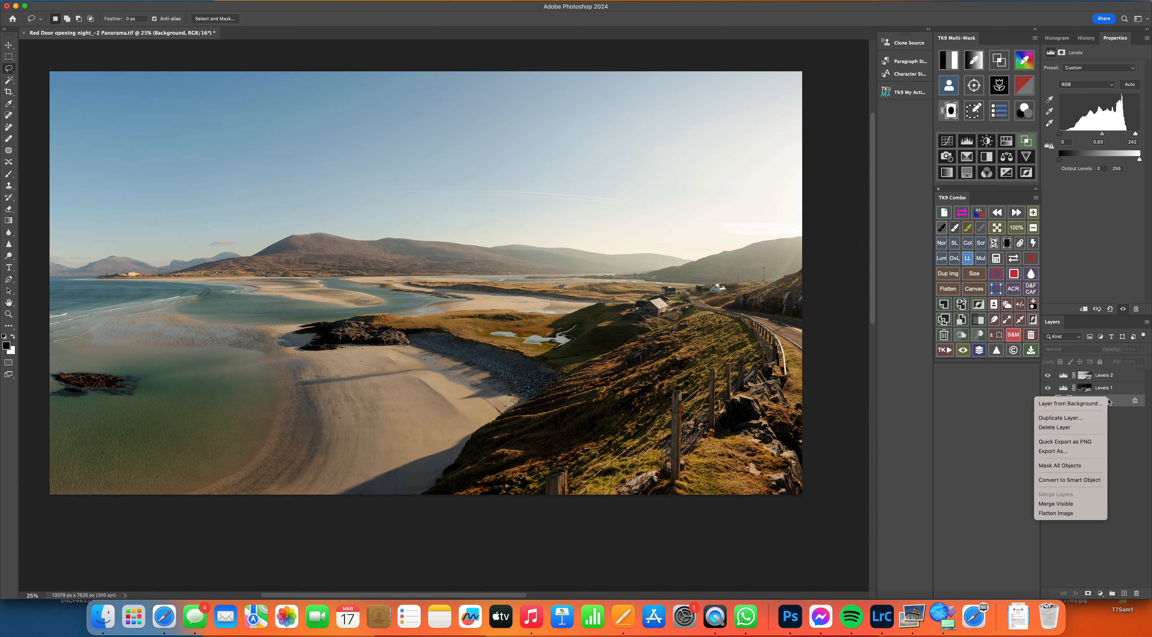
left_click(1073, 513)
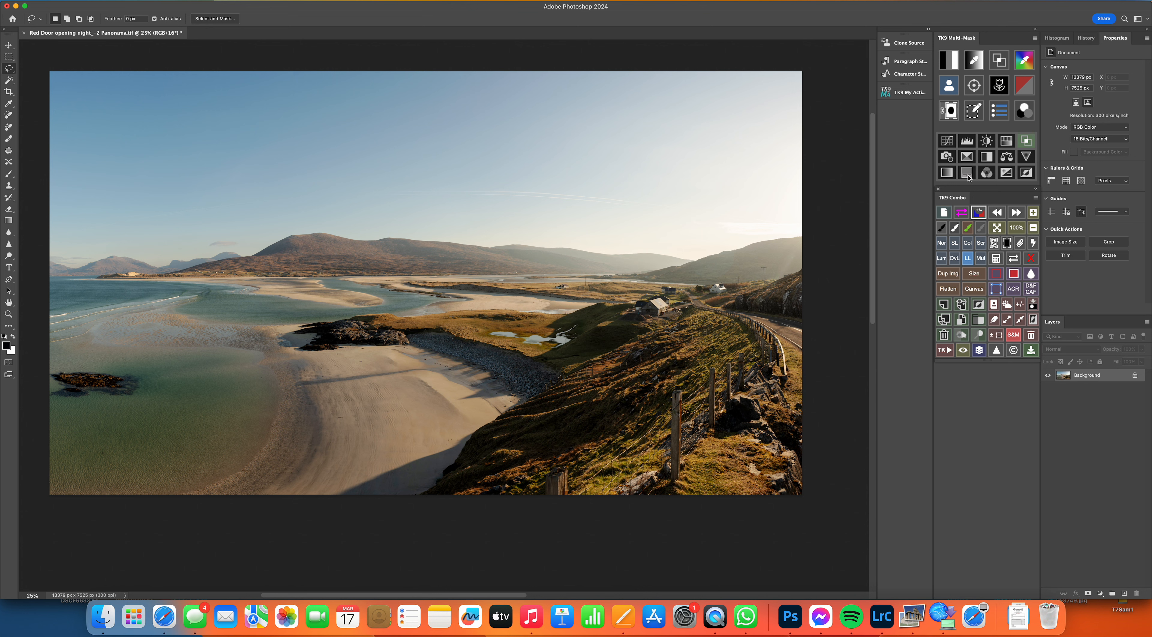
Step: Add a Curves adjustment lifting the black point to output 16, anchoring input 59 at output 61, raising a highlight point, and flatten the image
left_click(947, 141)
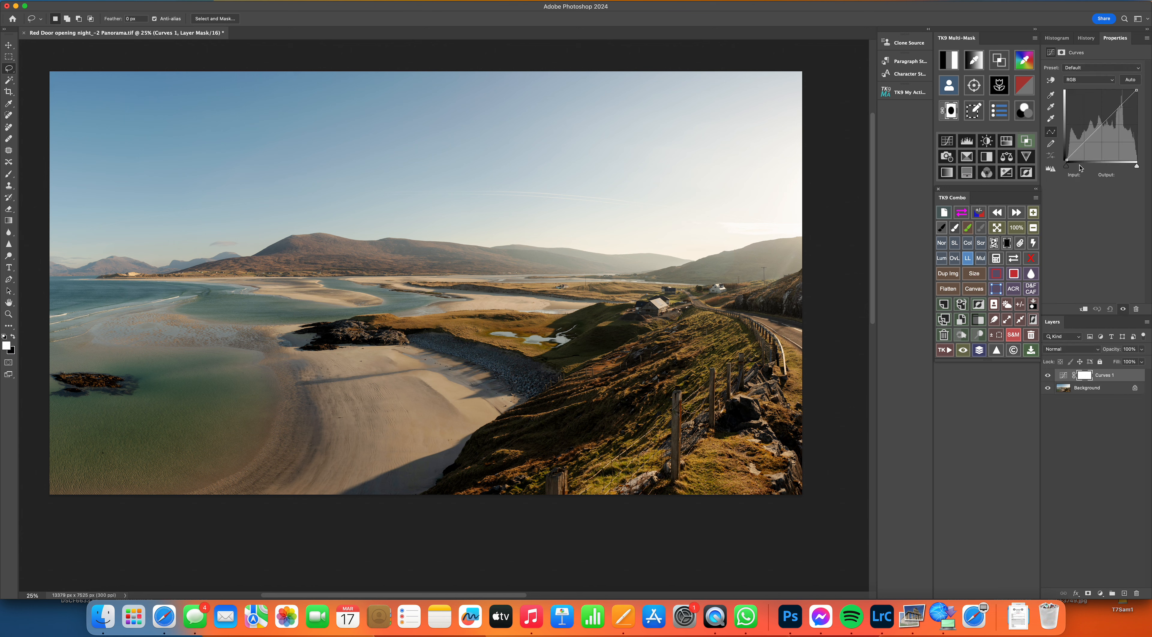
left_click(1065, 161)
left_click_drag(1066, 160, 1067, 156)
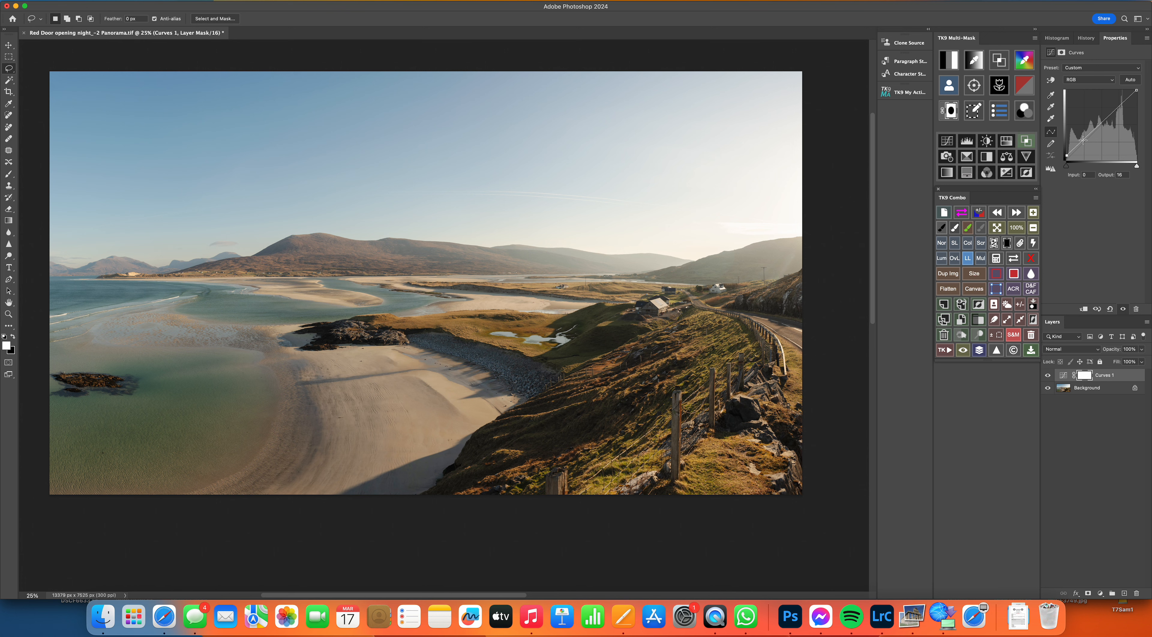
left_click_drag(1083, 141, 1084, 144)
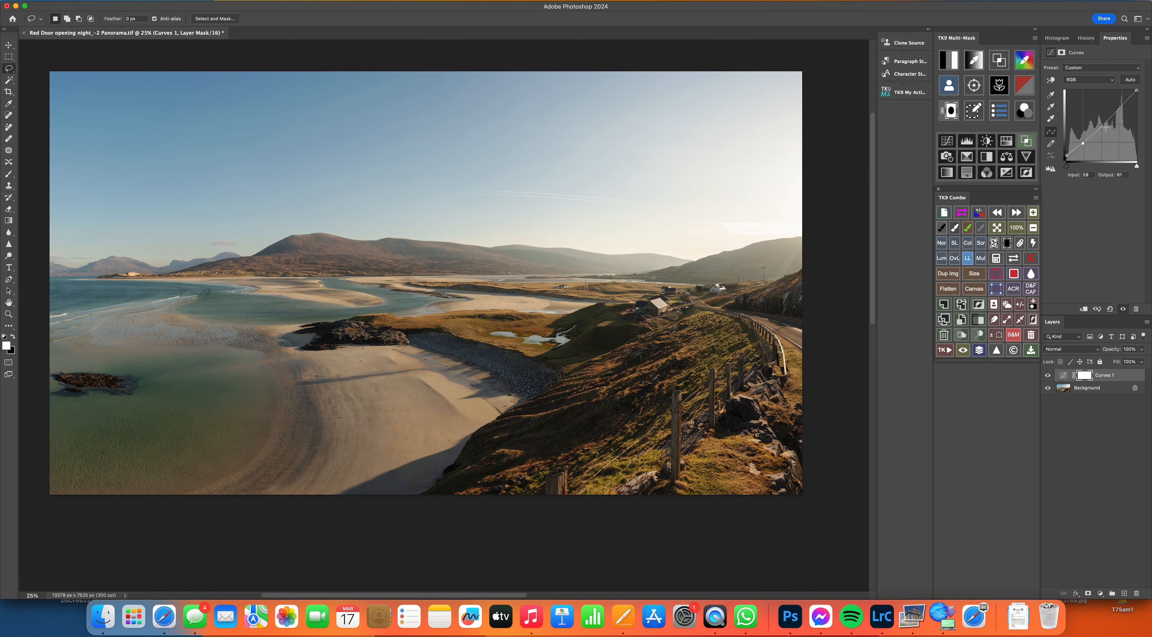
left_click_drag(1103, 124, 1105, 121)
right_click(1119, 378)
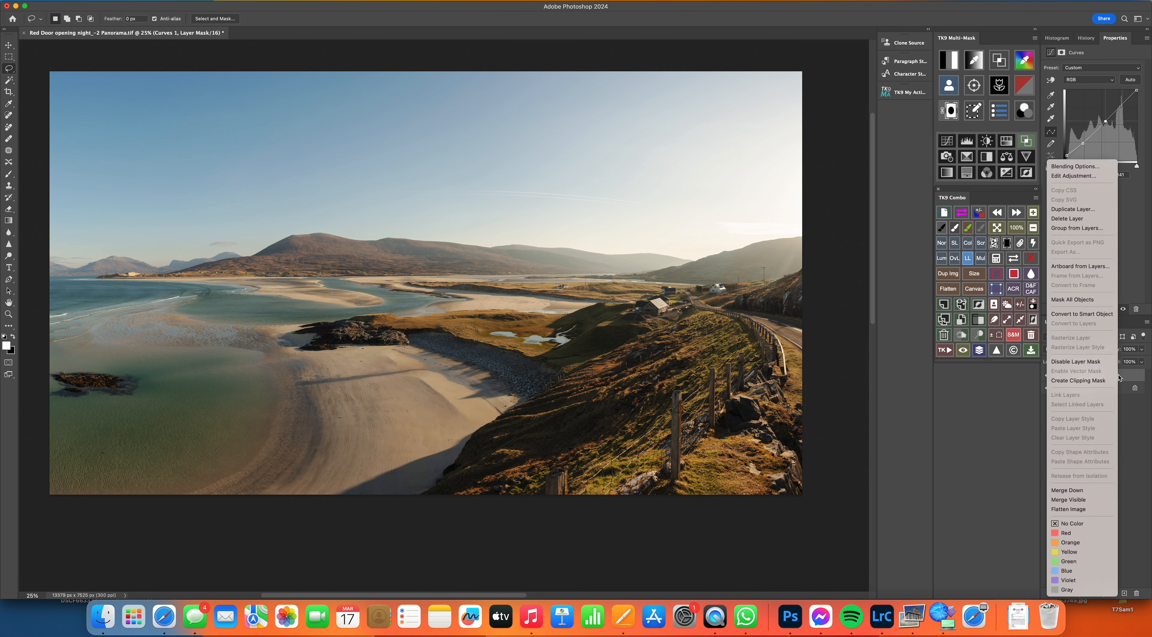
left_click(1078, 510)
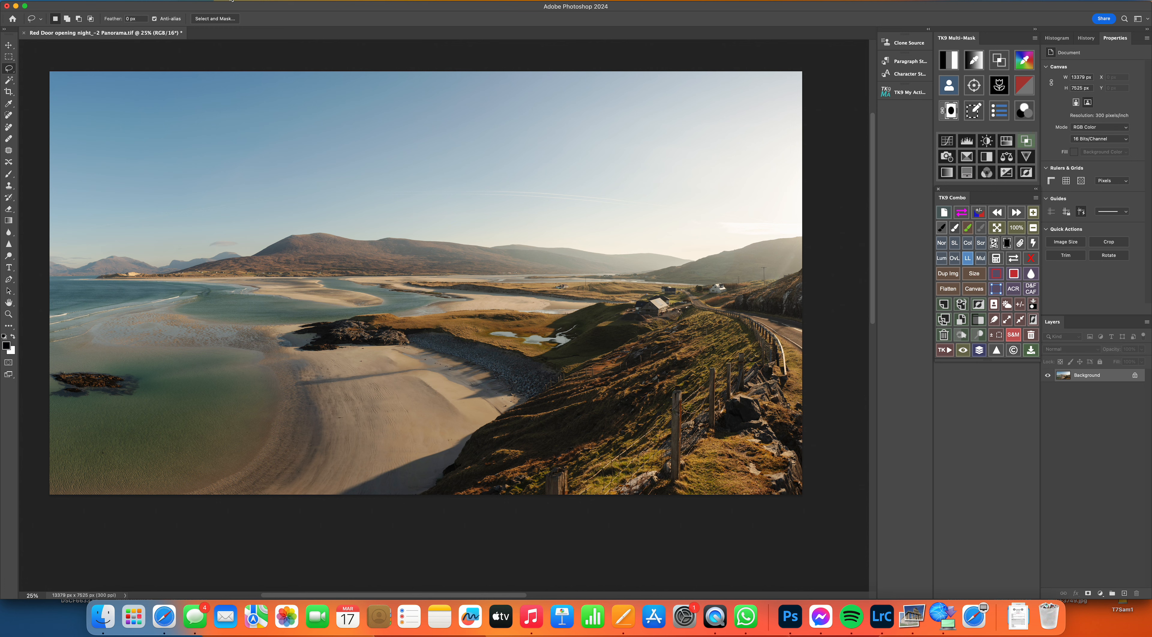
Step: Apply the Nik 6 Viveza filter with Structure at 15%, comparing before and after, and flatten the image
left_click(231, 0)
mouse_move(280, 208)
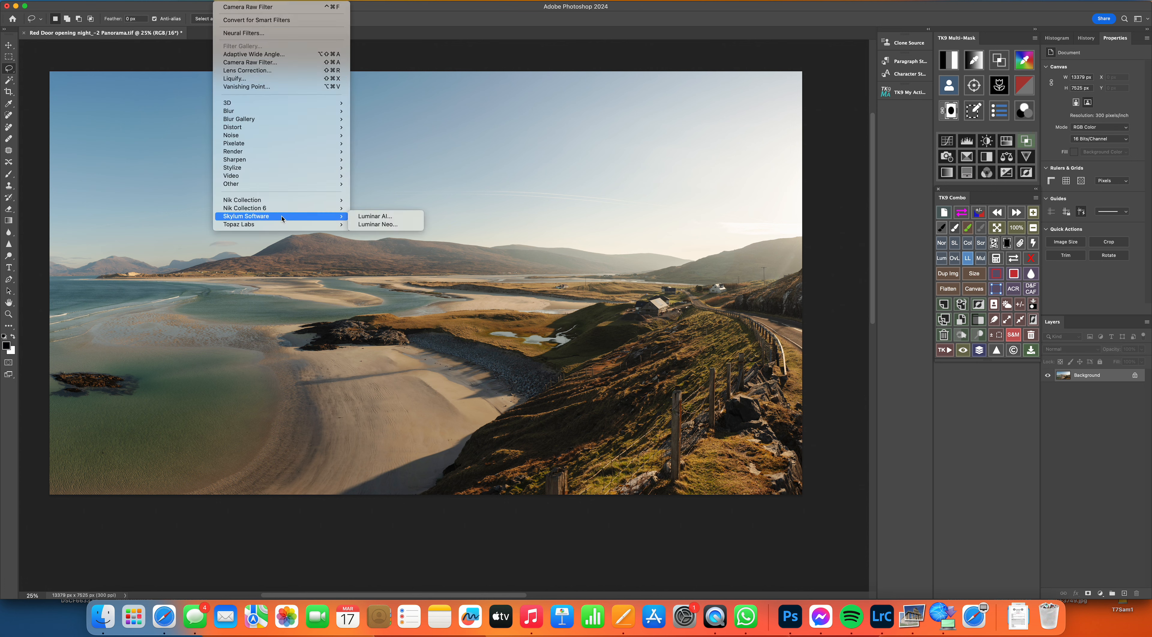
left_click(392, 265)
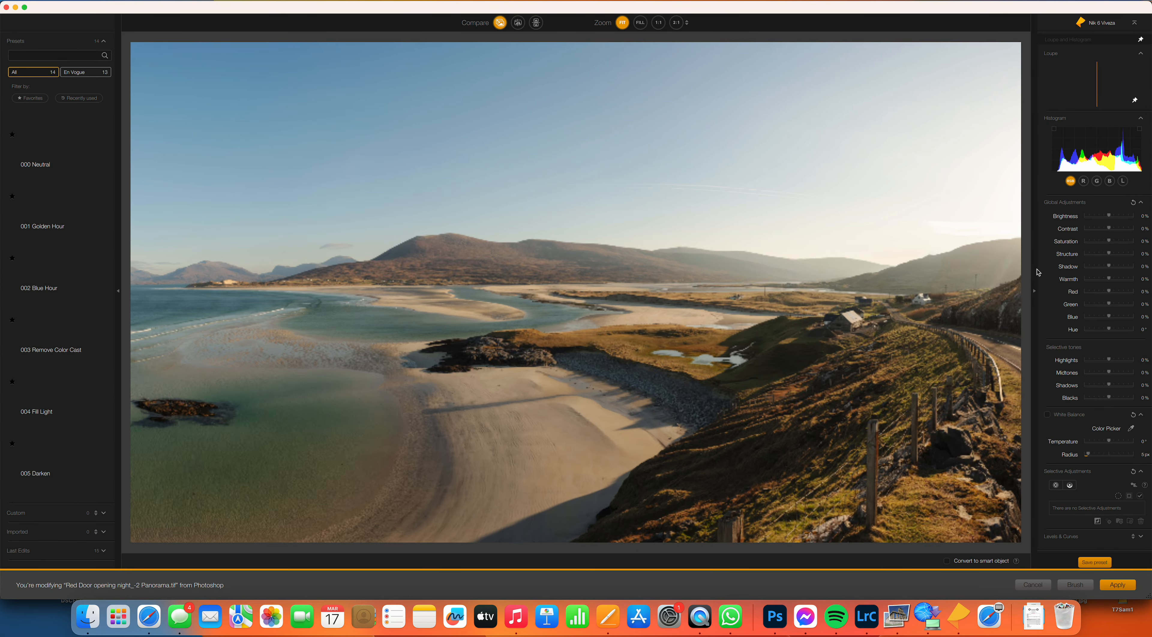
left_click_drag(1109, 254, 1114, 260)
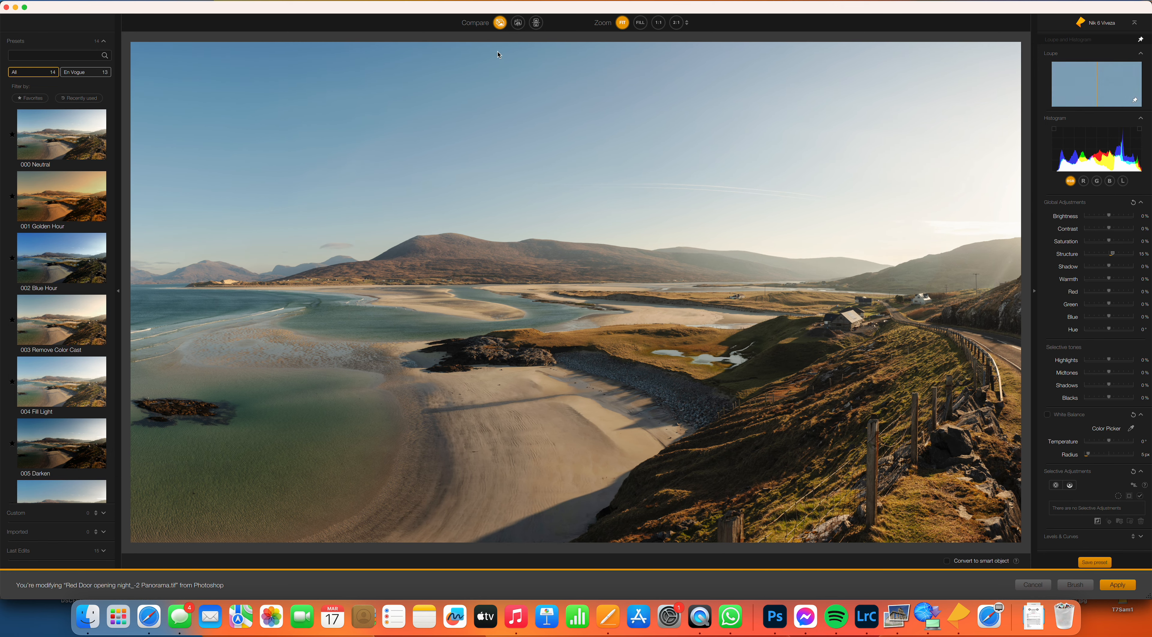
left_click(498, 25)
left_click(499, 24)
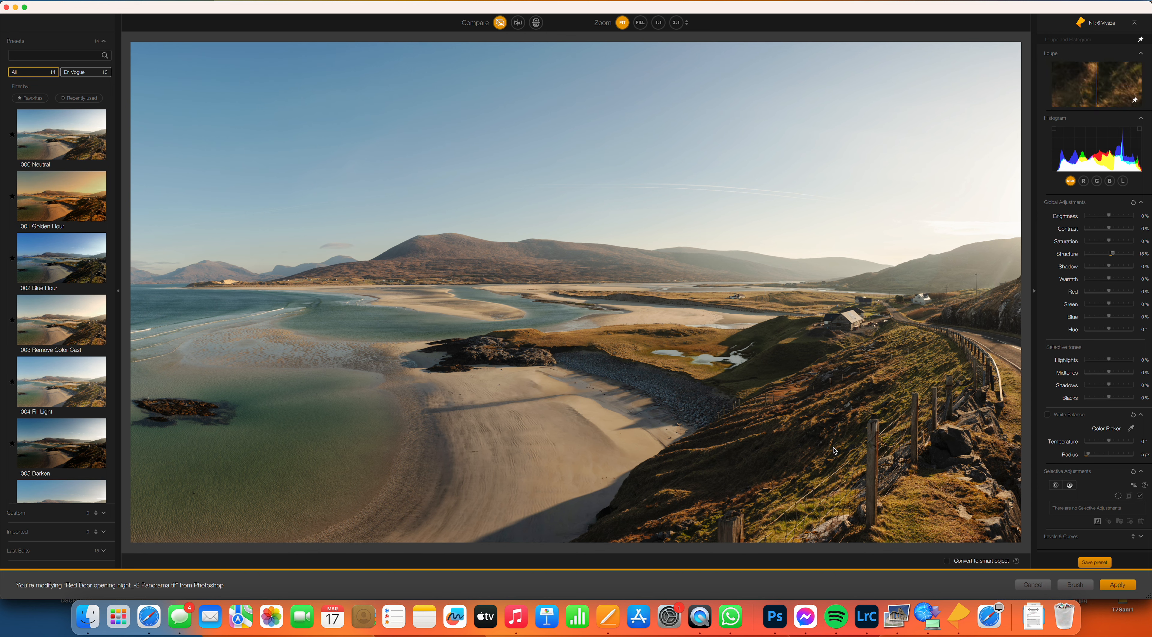
left_click(1116, 589)
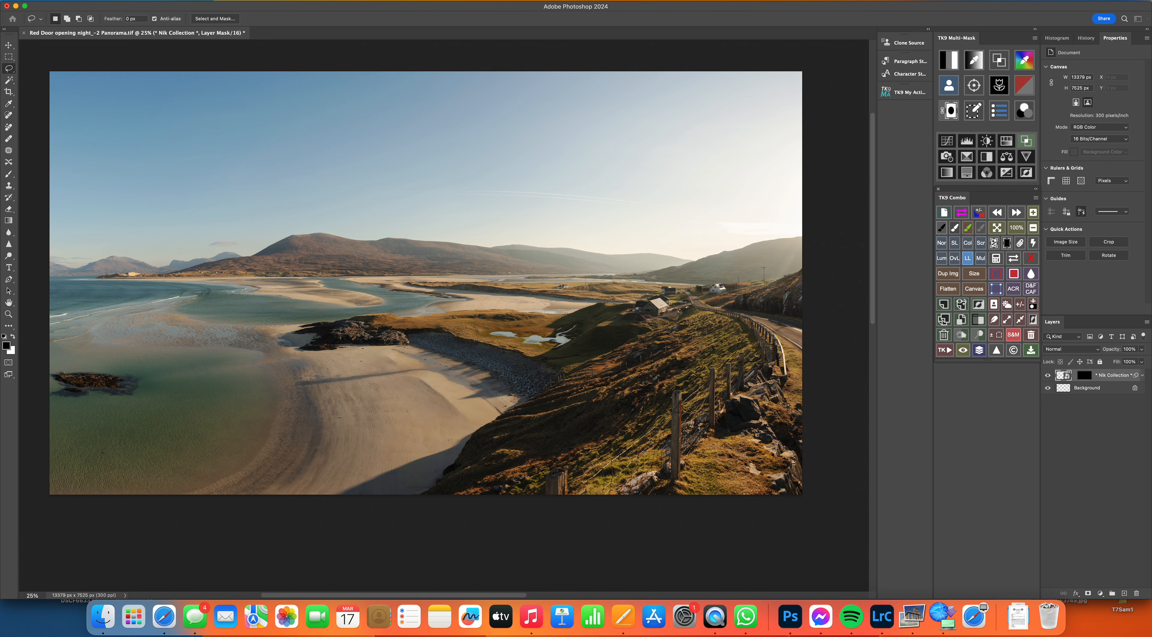
right_click(1113, 380)
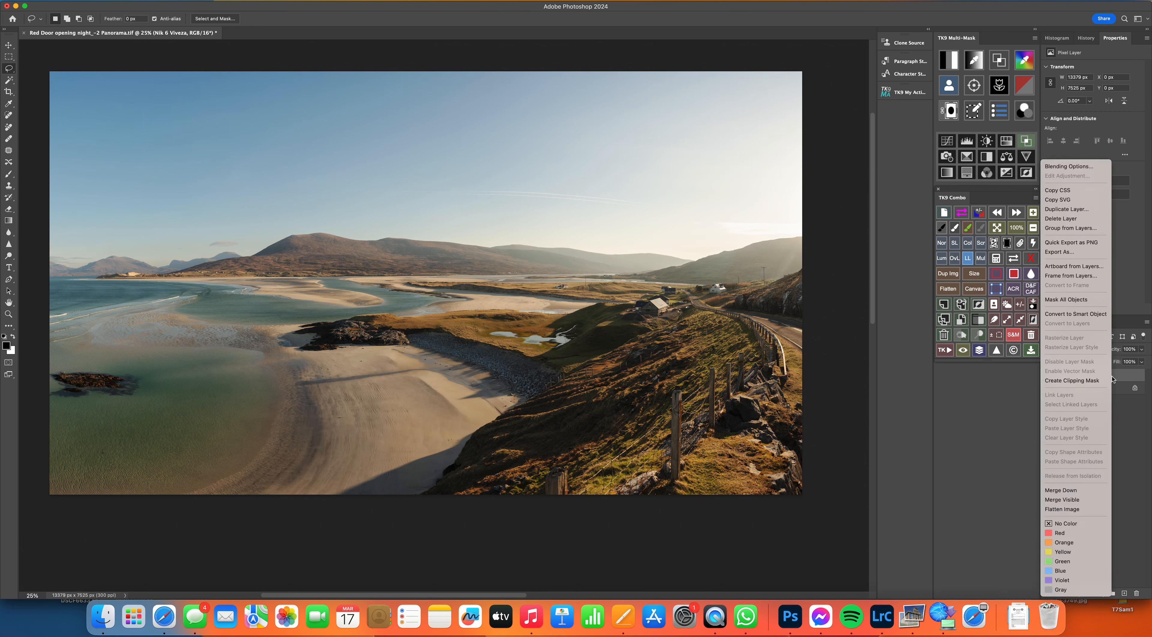
left_click(1081, 509)
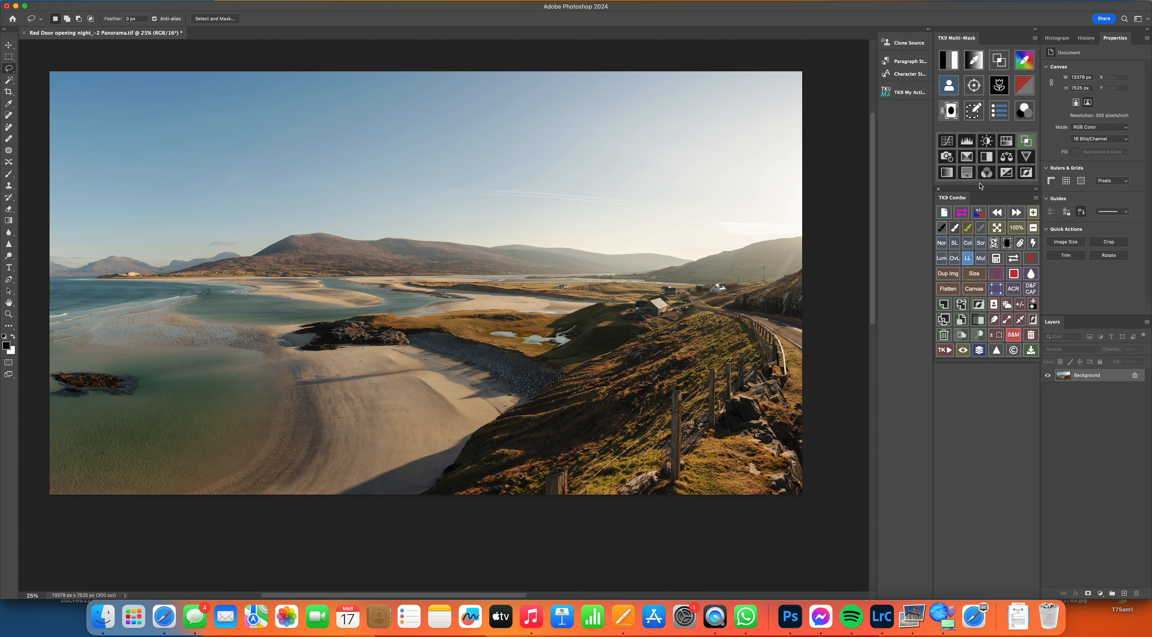
Step: Open the panorama in Camera Raw, try the Auto white balance, and restore As Shot
left_click(1014, 289)
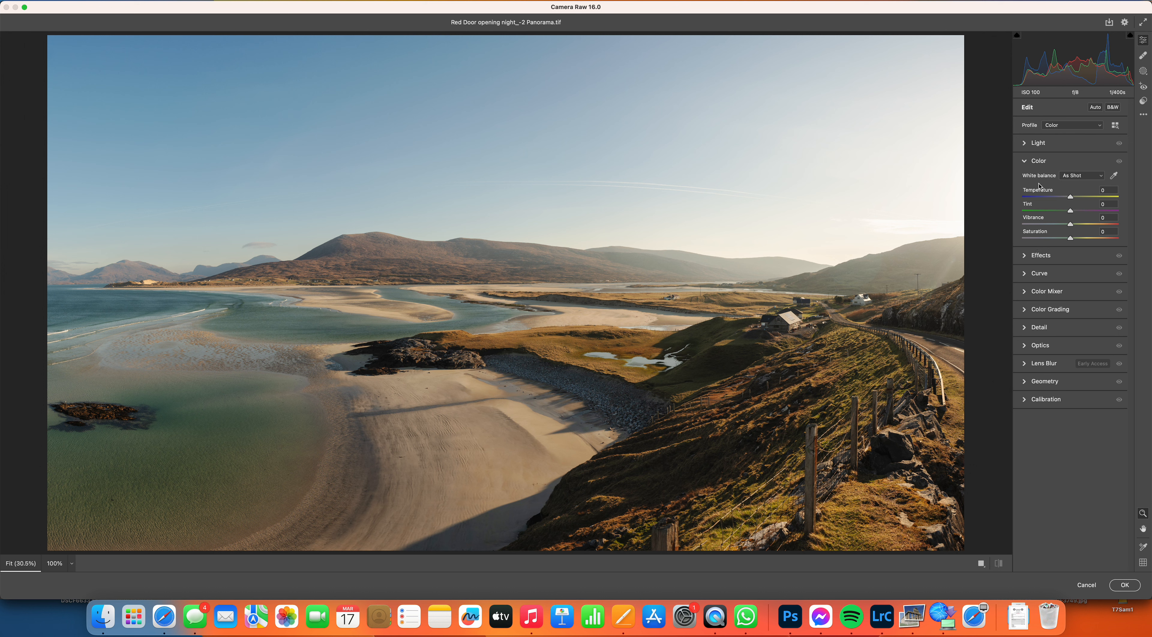
left_click(1092, 176)
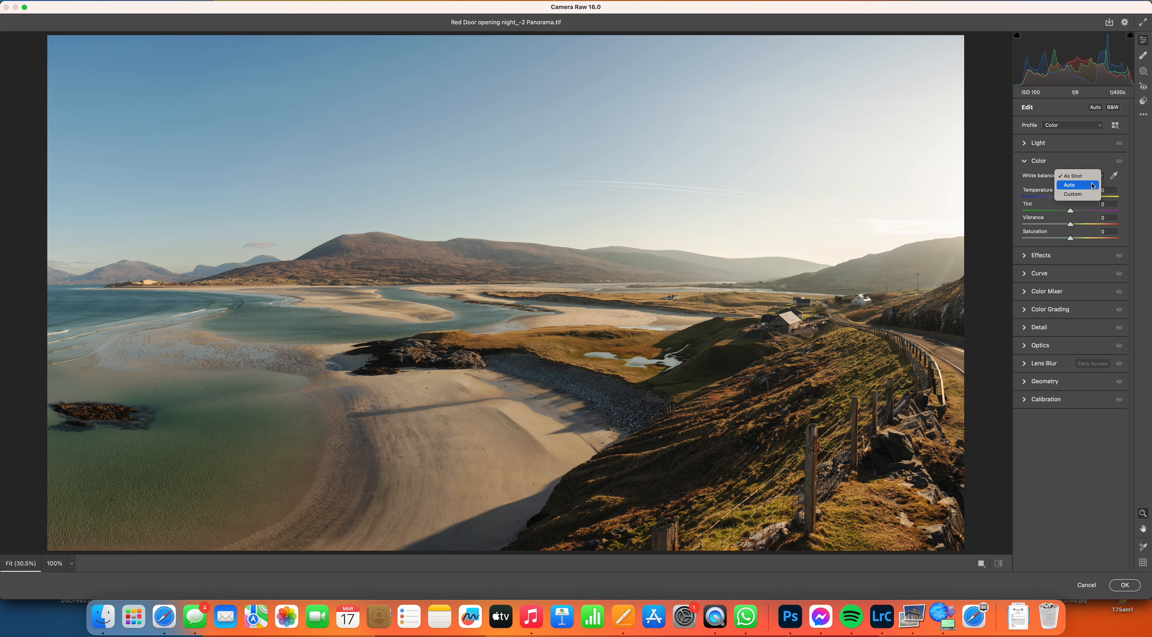
left_click(1093, 186)
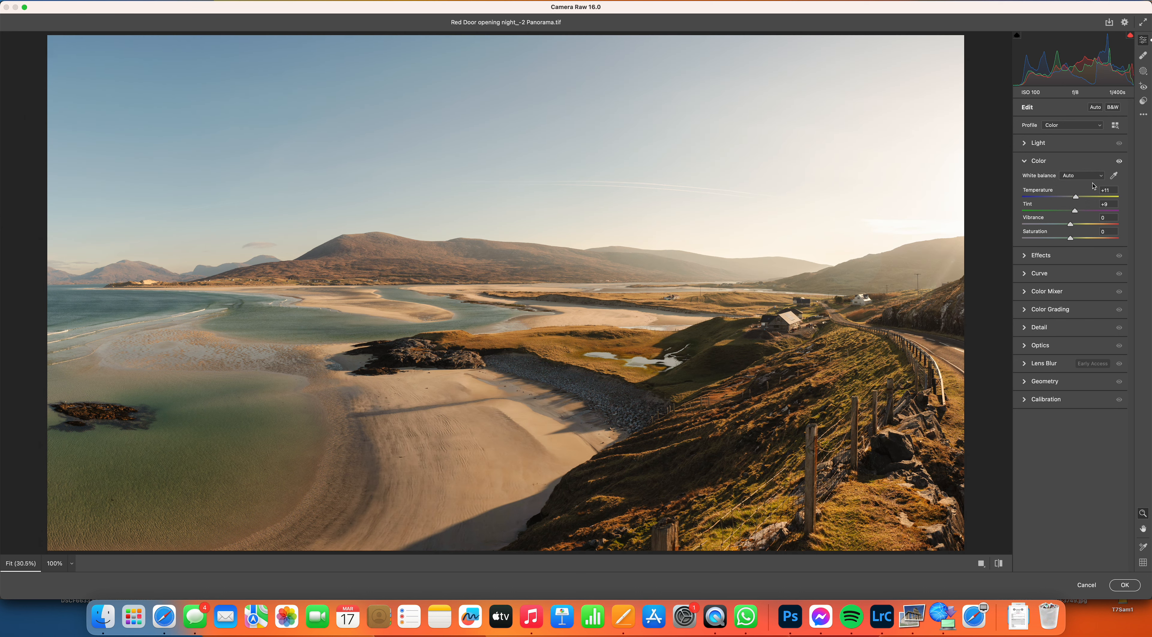
left_click(1099, 179)
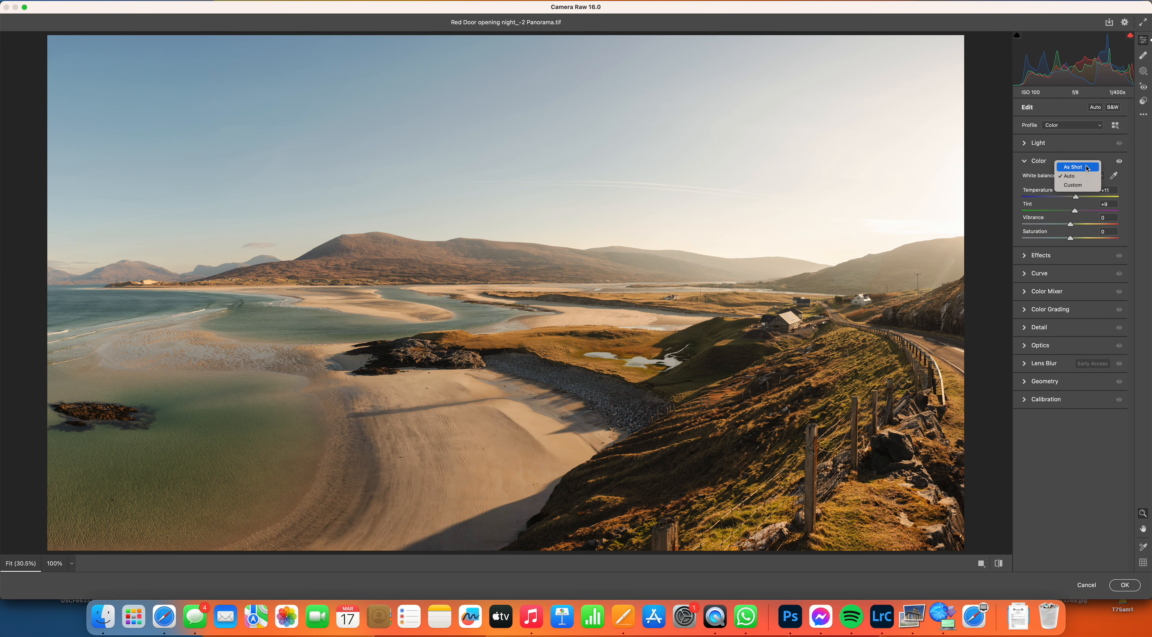
left_click(1087, 168)
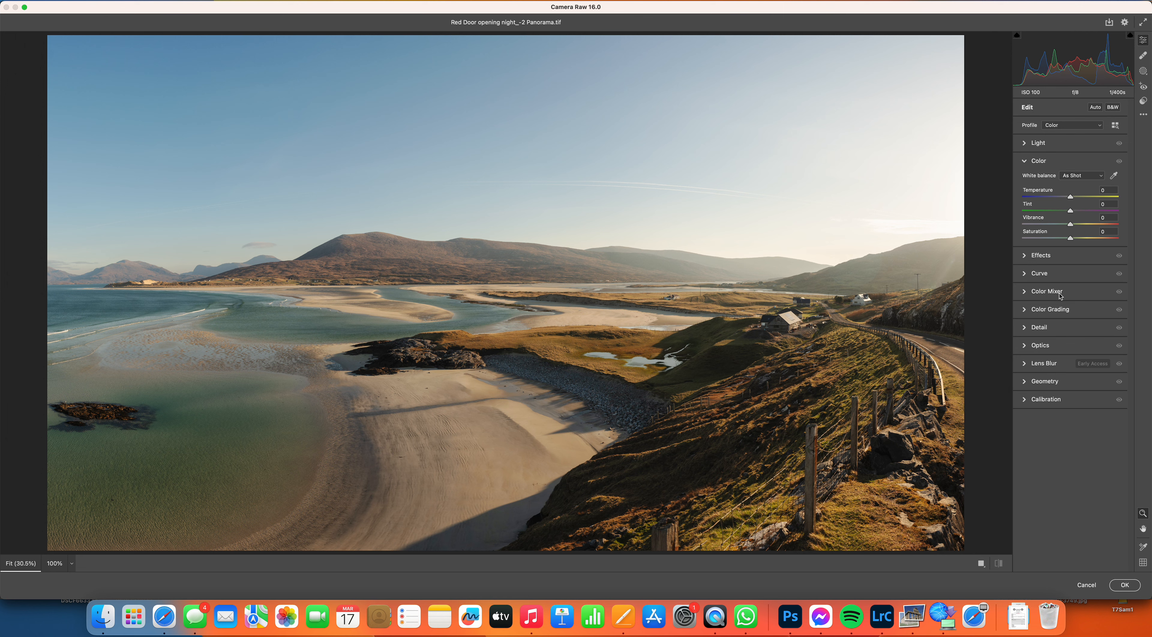
Step: Slightly lower the saturation of the yellows and greens in the Color Mixer
left_click(1025, 292)
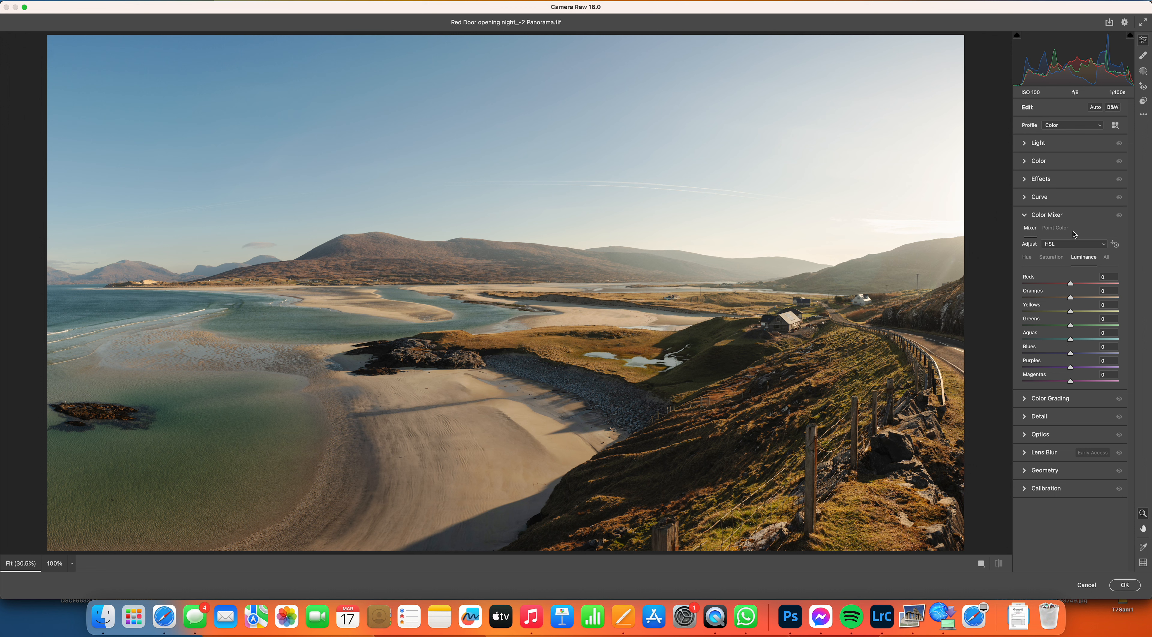
left_click(1056, 259)
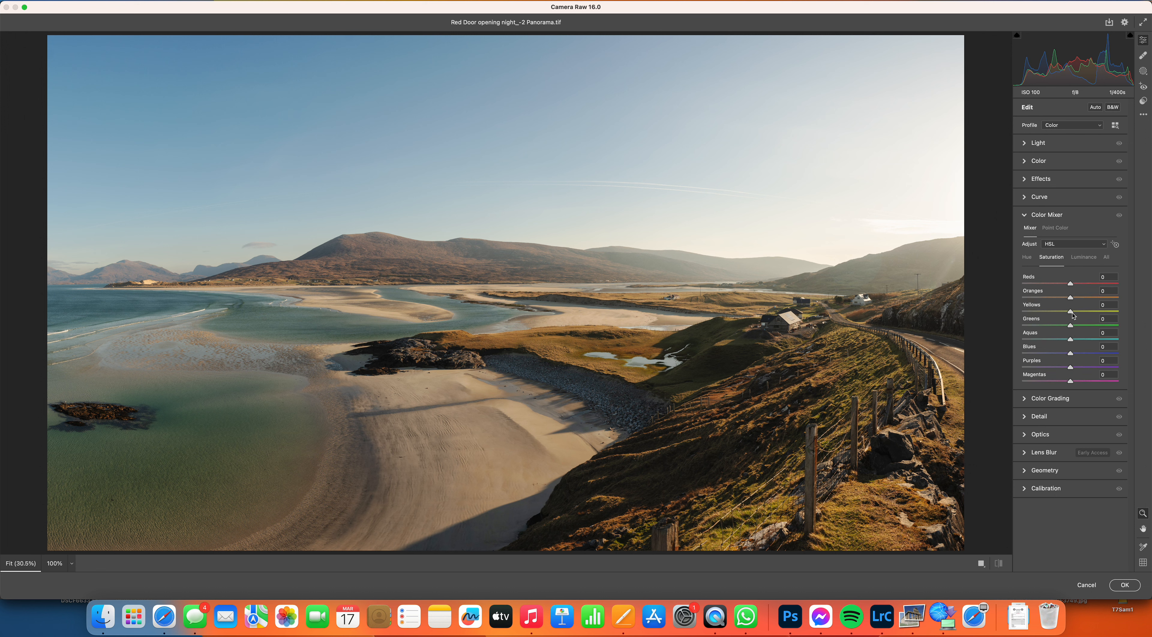
left_click_drag(1073, 316, 1068, 316)
left_click_drag(1089, 322, 1067, 327)
Step: Set the Color Mixer luminance to +28 for yellows and +18 for greens, and apply the Camera Raw edits
left_click(1084, 258)
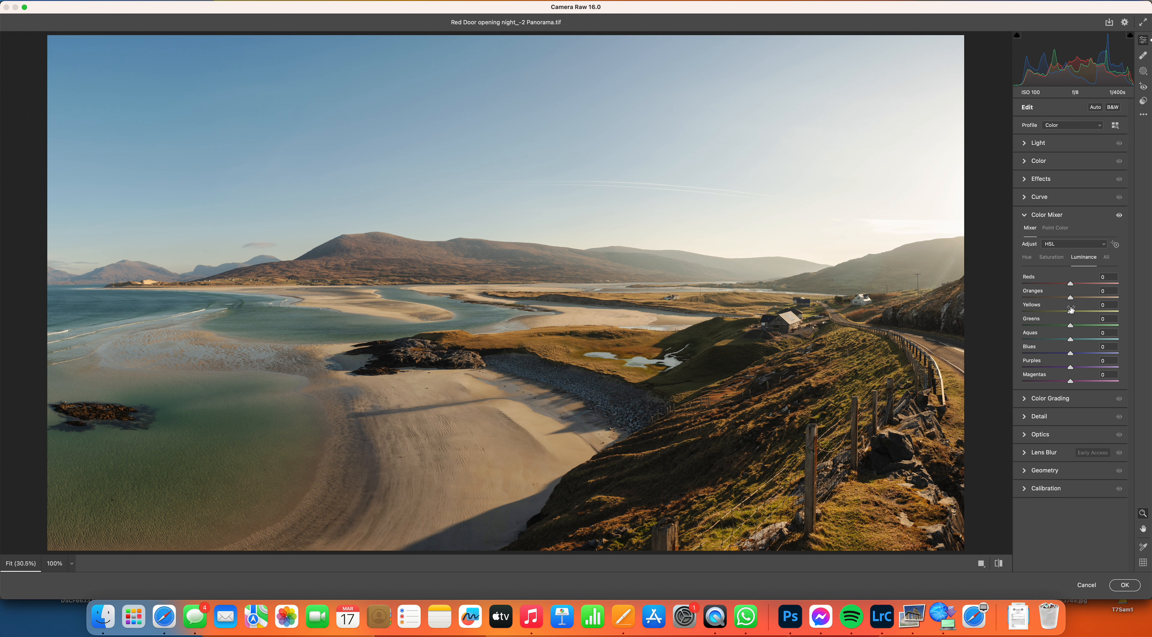
mouse_move(1075, 331)
left_mouse_down()
mouse_move(1081, 349)
mouse_move(1085, 315)
left_mouse_up()
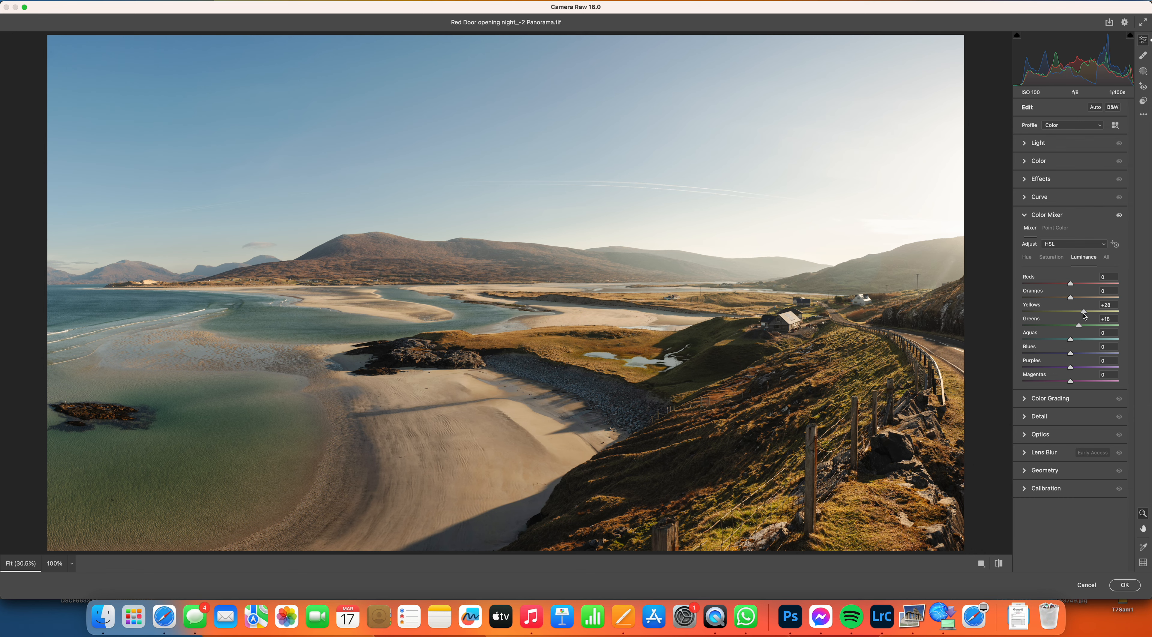
left_click(1125, 587)
left_click(1125, 585)
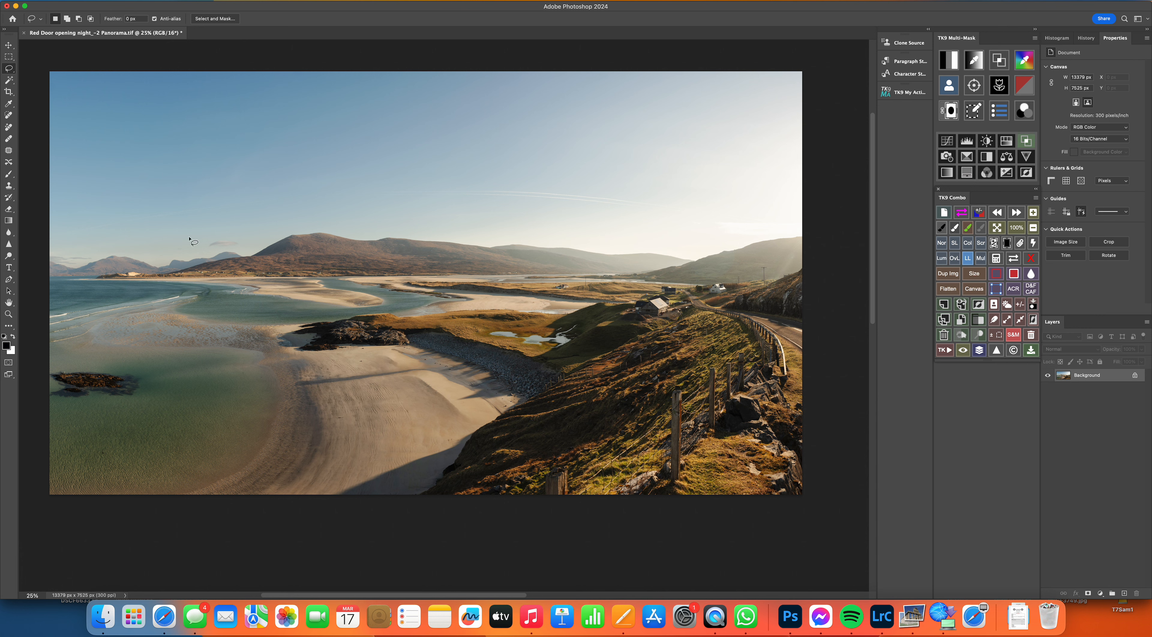
Step: Crop the image with the 14:6 pano preset, removing sky while keeping the full foreground
left_click(10, 93)
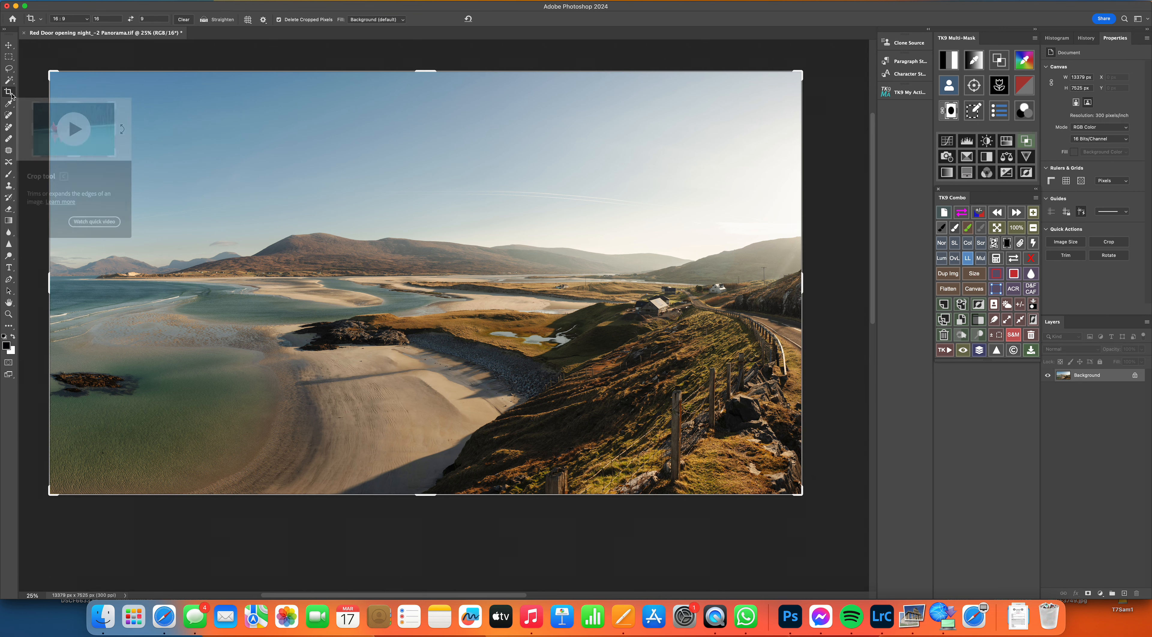
left_click(87, 19)
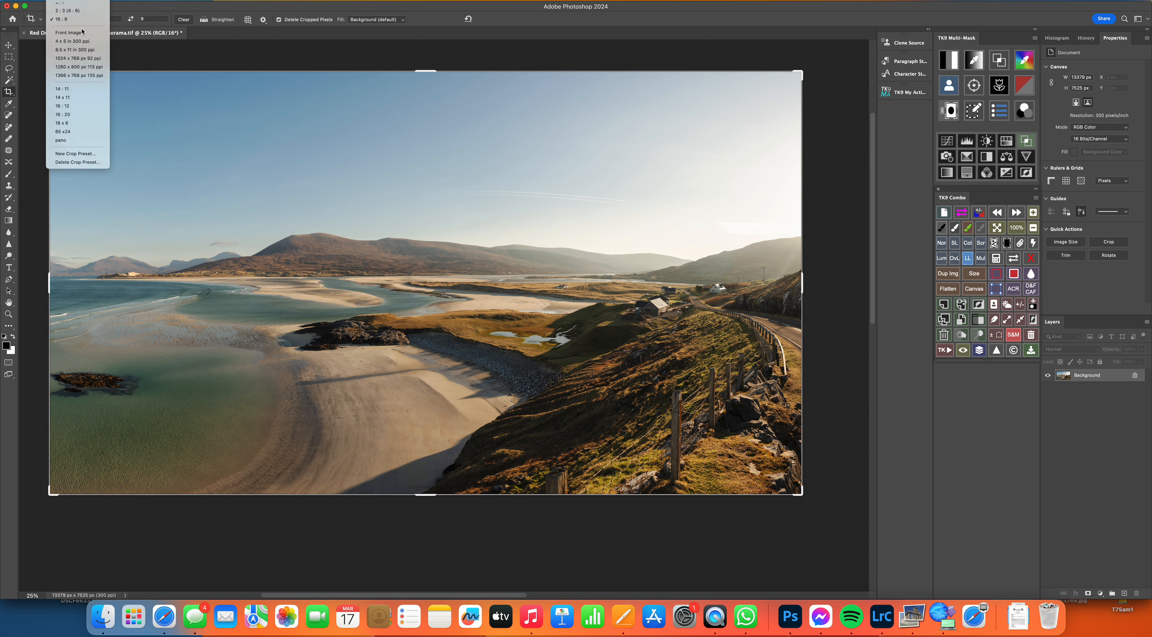
left_click(85, 141)
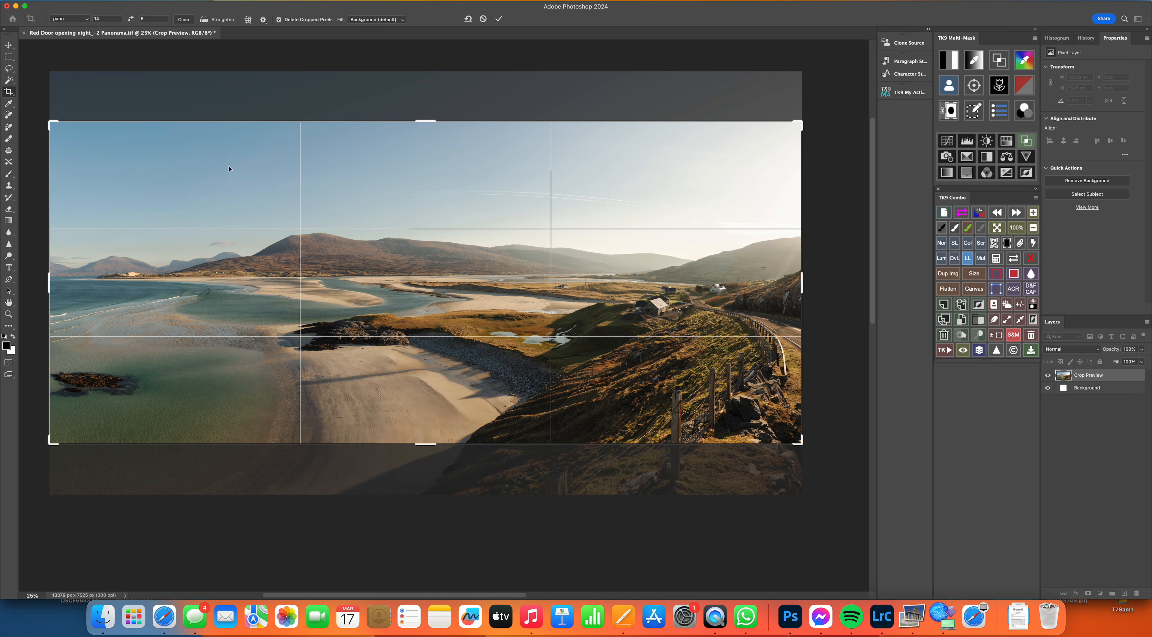
left_click_drag(506, 244, 507, 194)
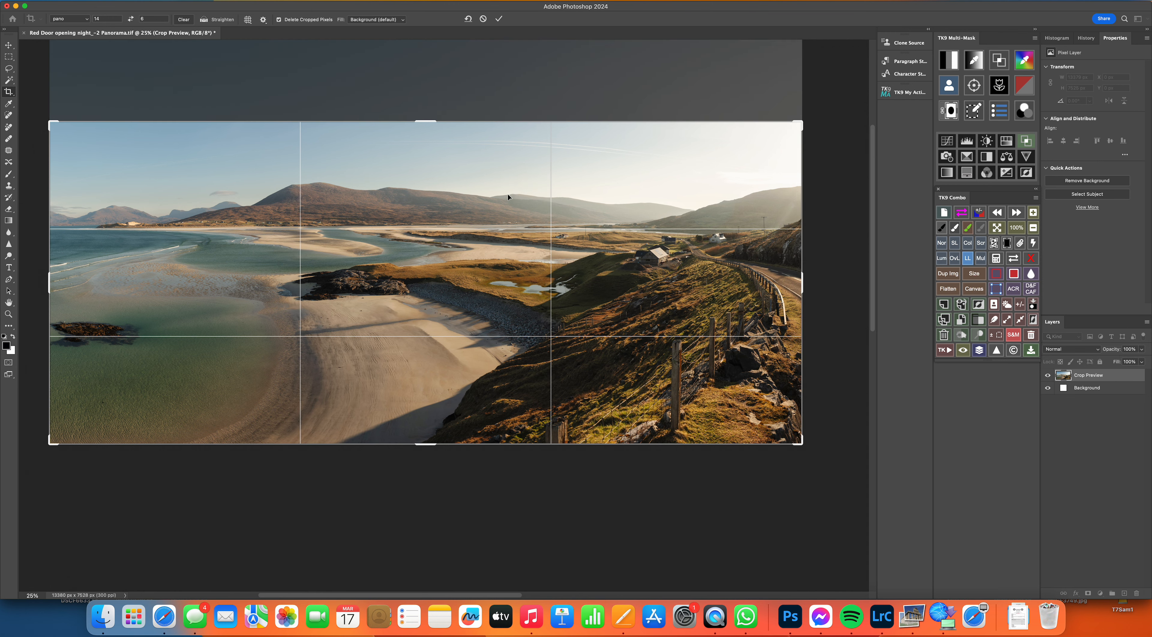
key("Return")
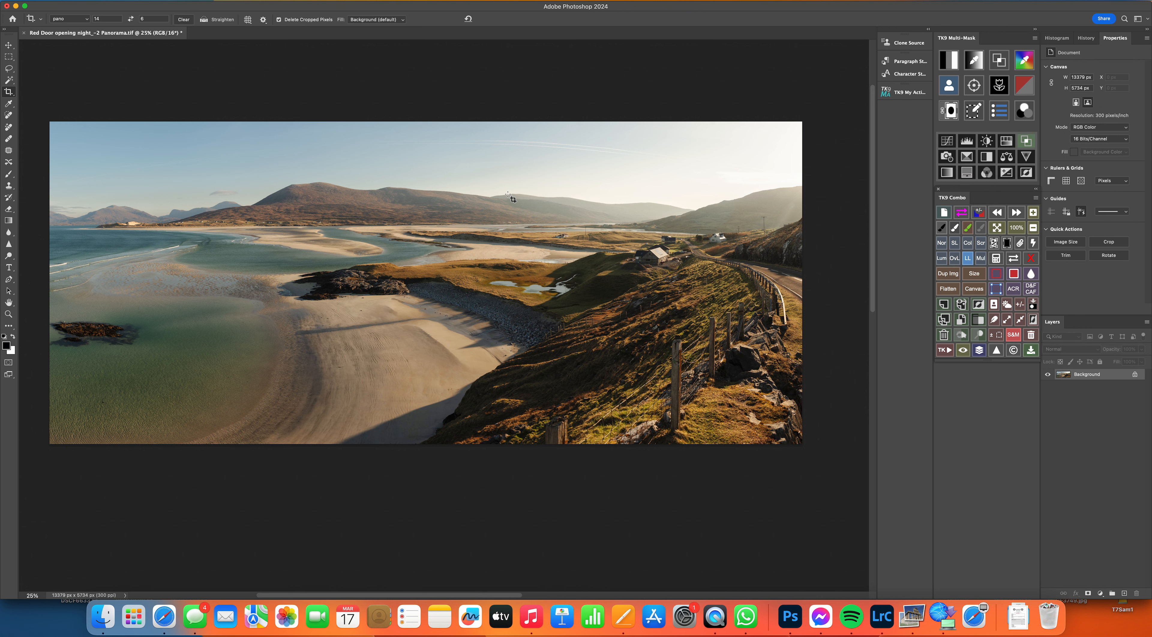
Step: Examine the cropped panorama's detail at 100%, from the distant hills and surf across the sandbanks to the pebble bank and pools
key("super")
key("super+equal")
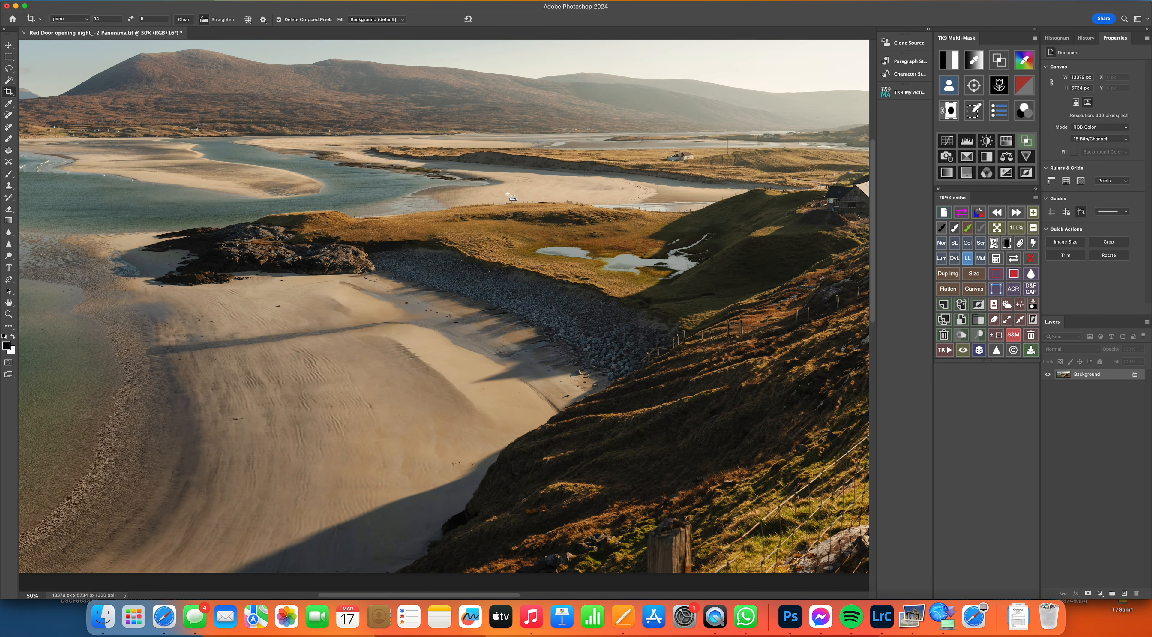
key("super+equal")
key("super+equal")
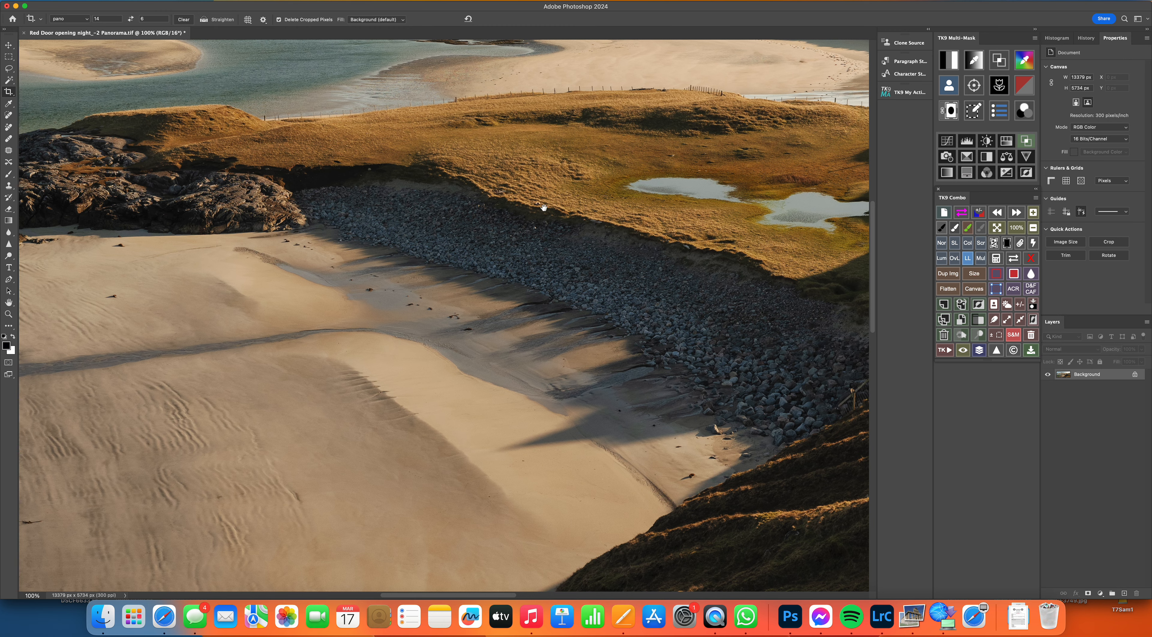
left_click_drag(536, 185, 722, 363)
left_click_drag(462, 198, 777, 249)
left_click_drag(432, 258, 581, 296)
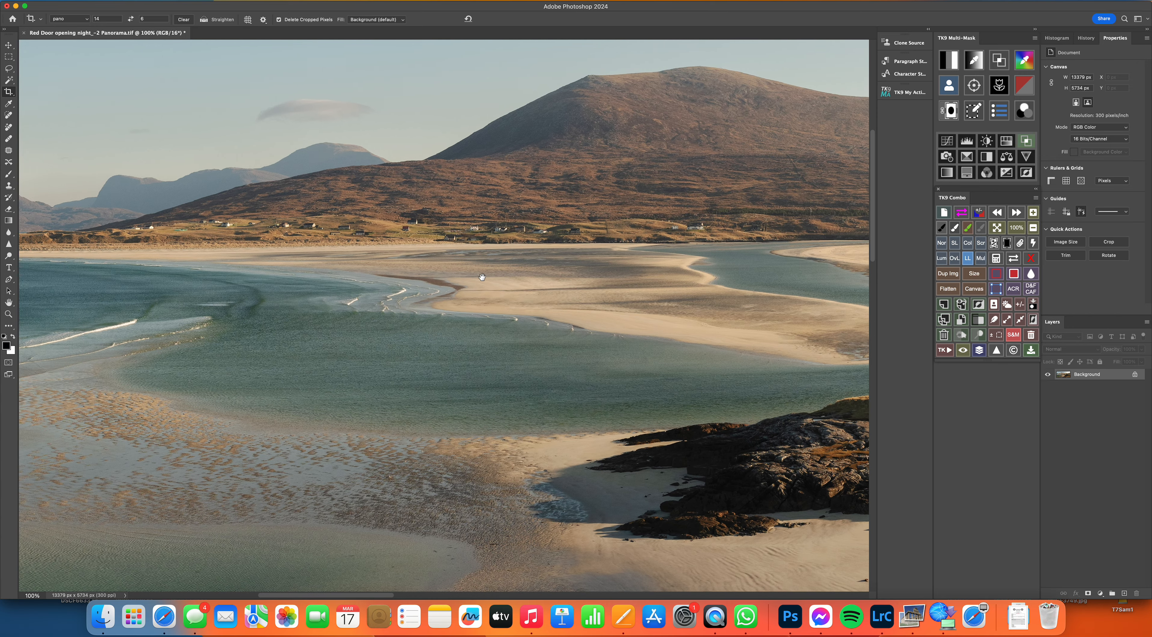
left_click_drag(482, 277, 696, 257)
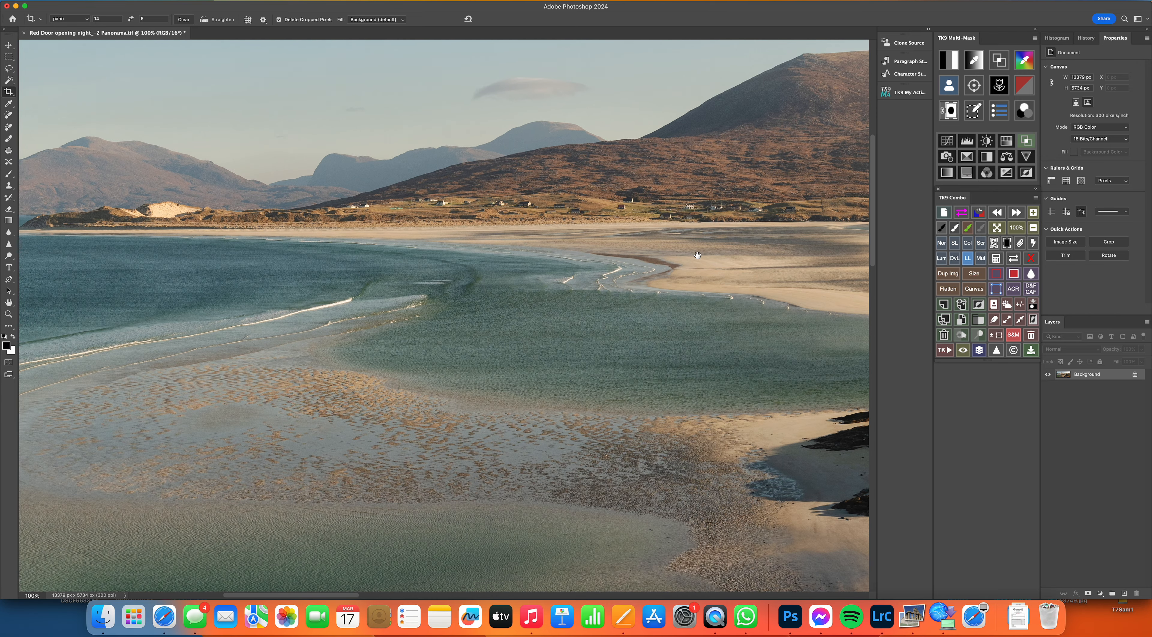
left_click_drag(589, 260, 804, 283)
left_click_drag(373, 272, 337, 291)
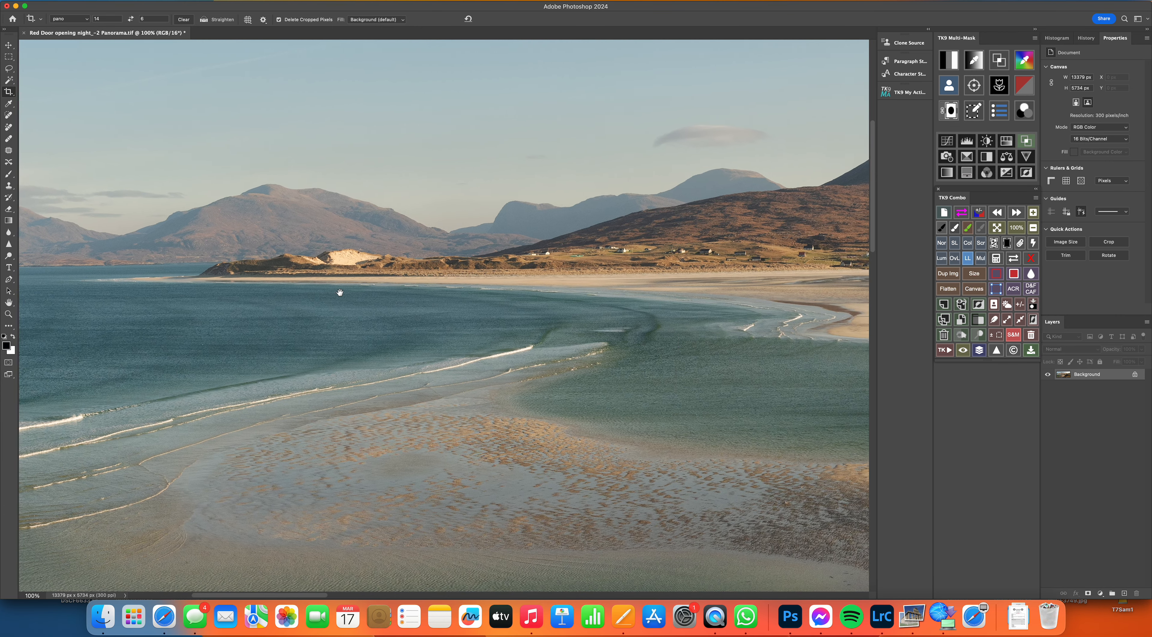
left_click_drag(509, 319, 362, 294)
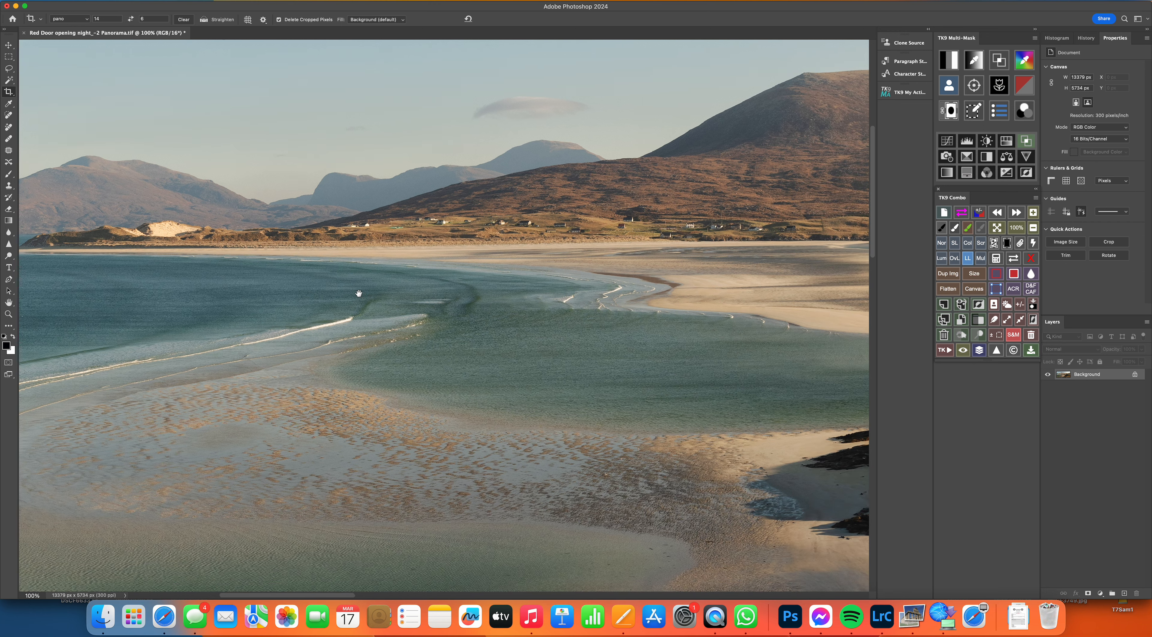
left_click_drag(458, 314, 381, 245)
left_click_drag(586, 330, 471, 332)
left_click_drag(657, 291, 416, 332)
left_click_drag(569, 299, 397, 300)
left_click_drag(568, 278, 513, 299)
left_click_drag(641, 318, 416, 324)
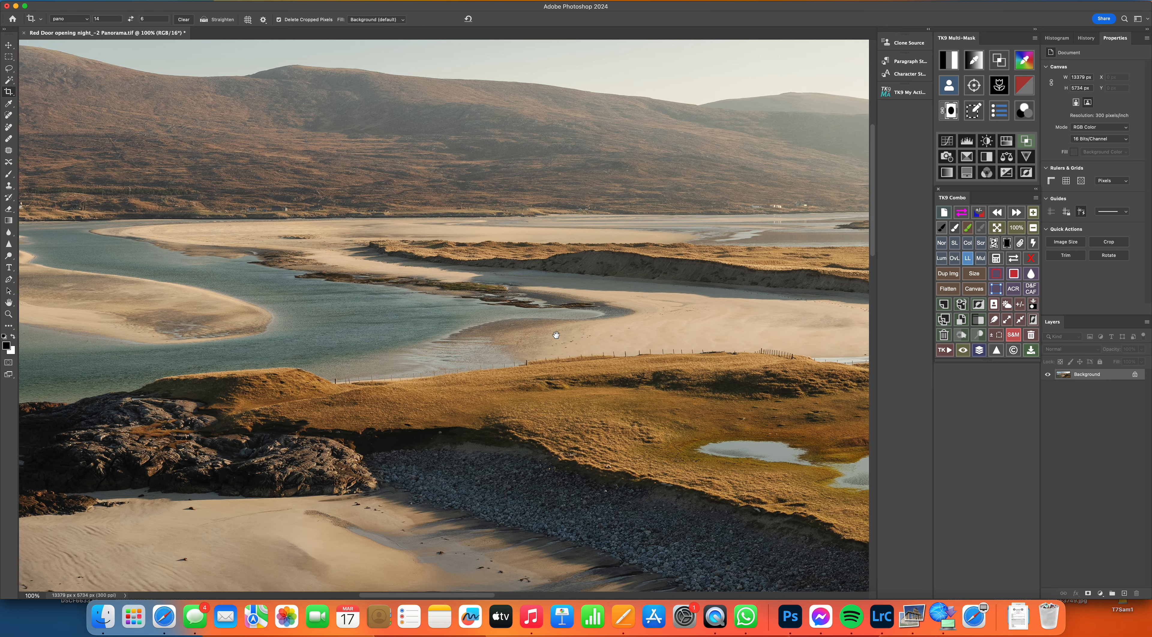
left_click_drag(556, 335, 413, 330)
left_click_drag(663, 335, 464, 285)
scroll(562, 282, "down", 1)
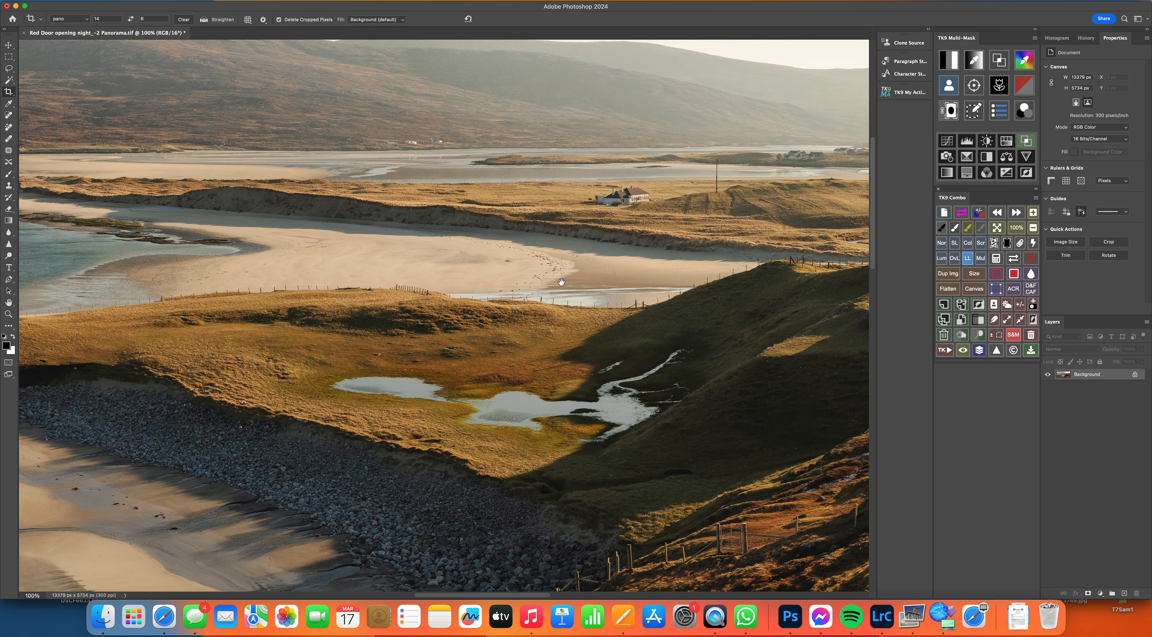
key("super")
key("super+minus")
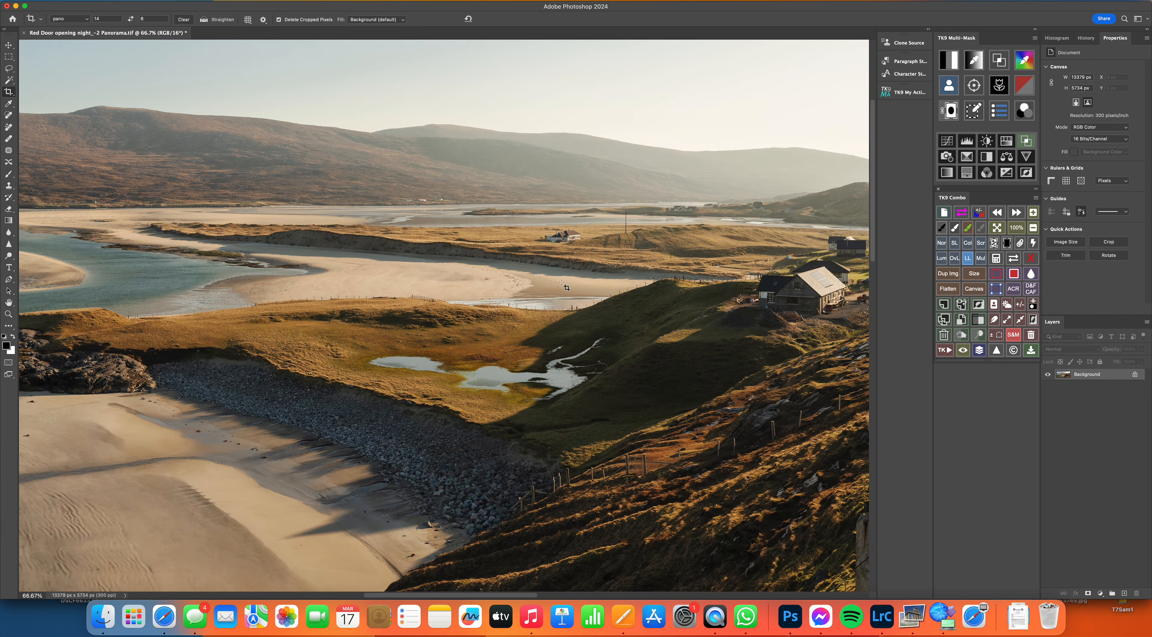